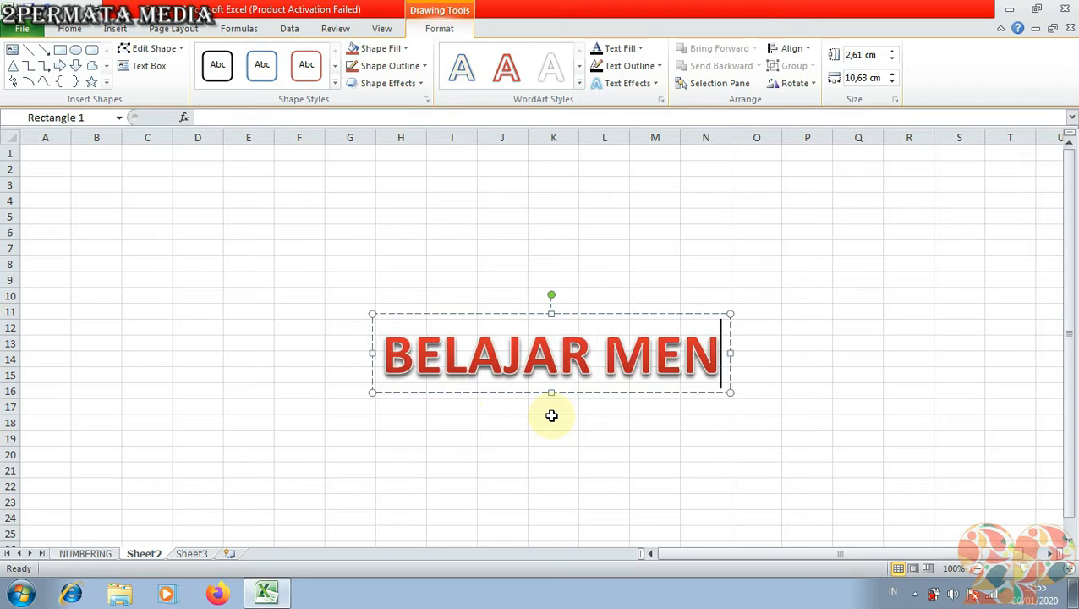
# Complete the WordArt title text so it reads BELAJAR MENGGUNAKAN FUNGSI
pyautogui.write('KAN')
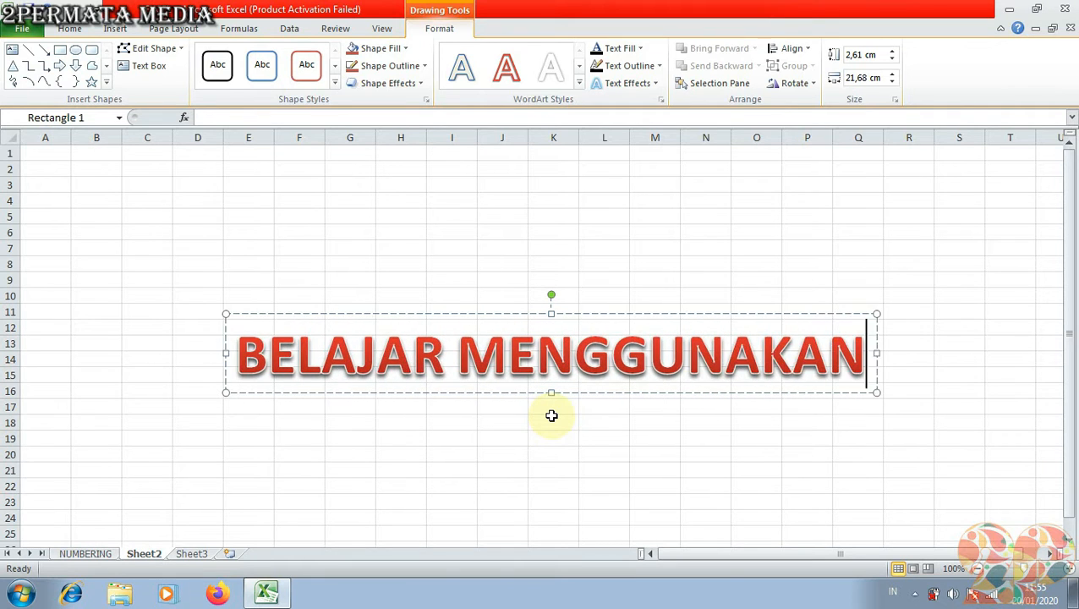
pyautogui.write(' FUNGSI')
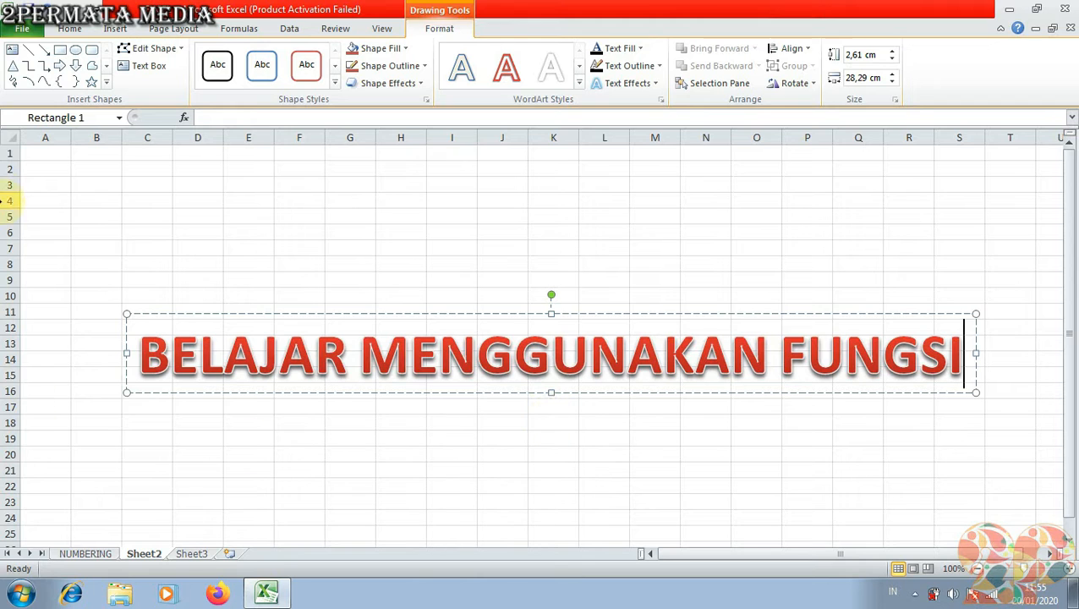
pyautogui.click(216, 252)
# Reduce the WordArt title's font size to 32 and move it up to rows 2–5, spanning about columns E to O
pyautogui.click(199, 316)
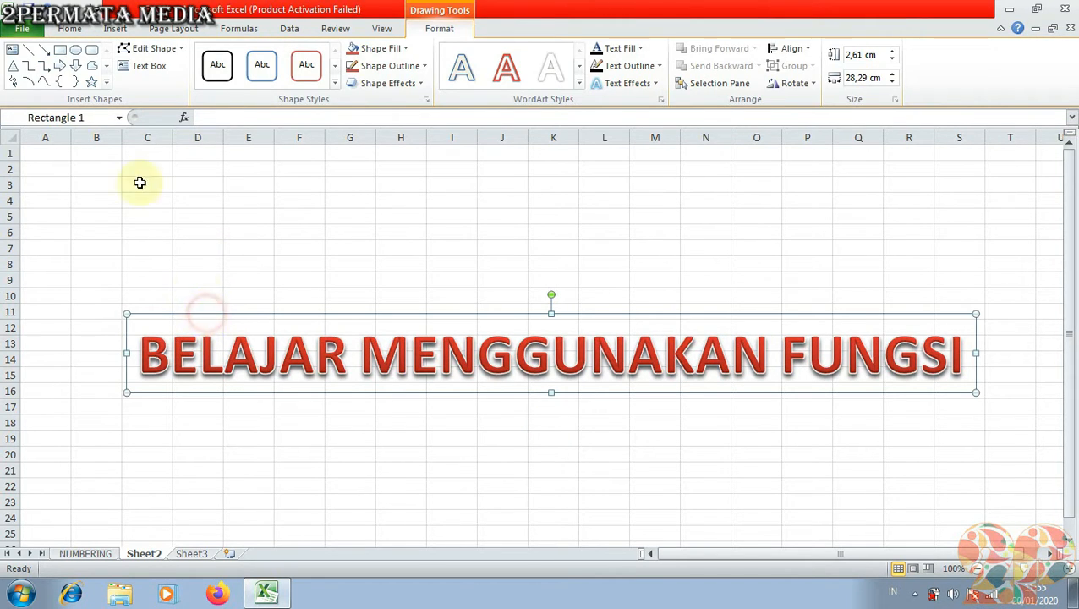
pyautogui.click(69, 28)
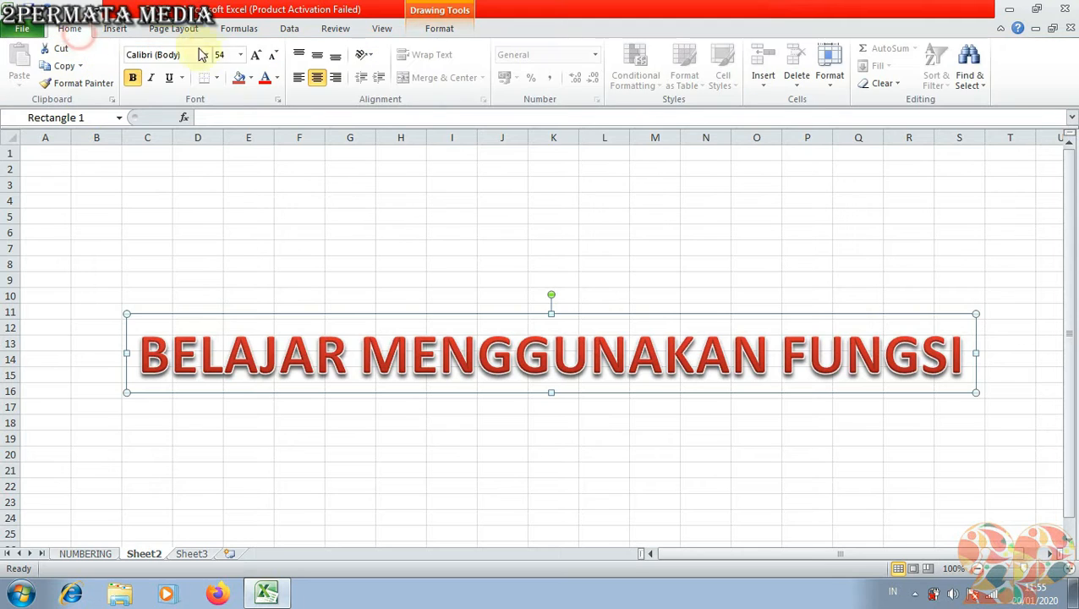
pyautogui.click(273, 56)
pyautogui.click(273, 56)
pyautogui.click(273, 55)
pyautogui.click(273, 55)
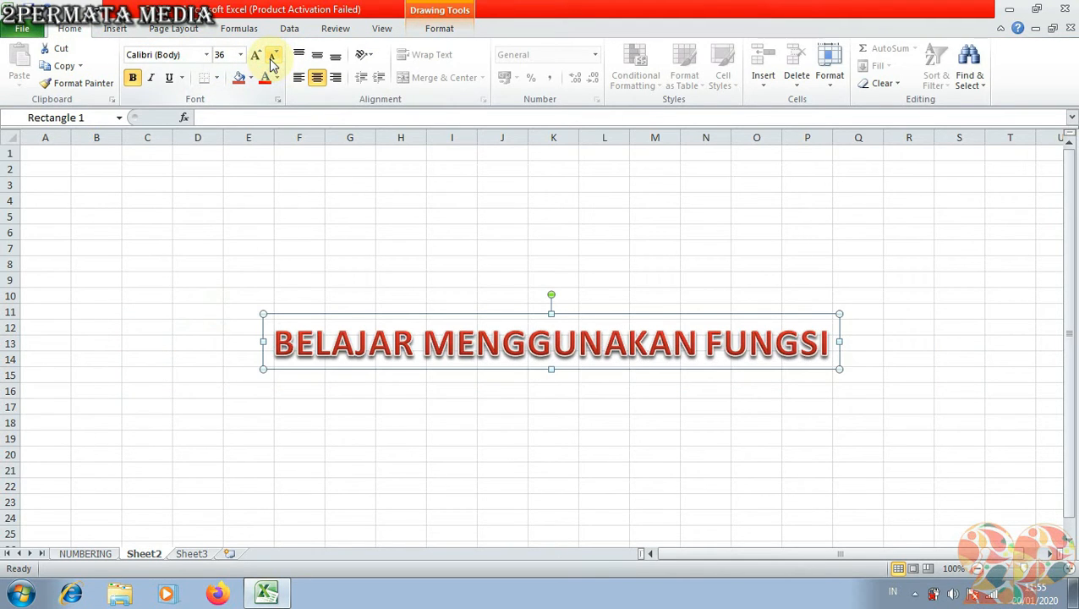
pyautogui.click(273, 56)
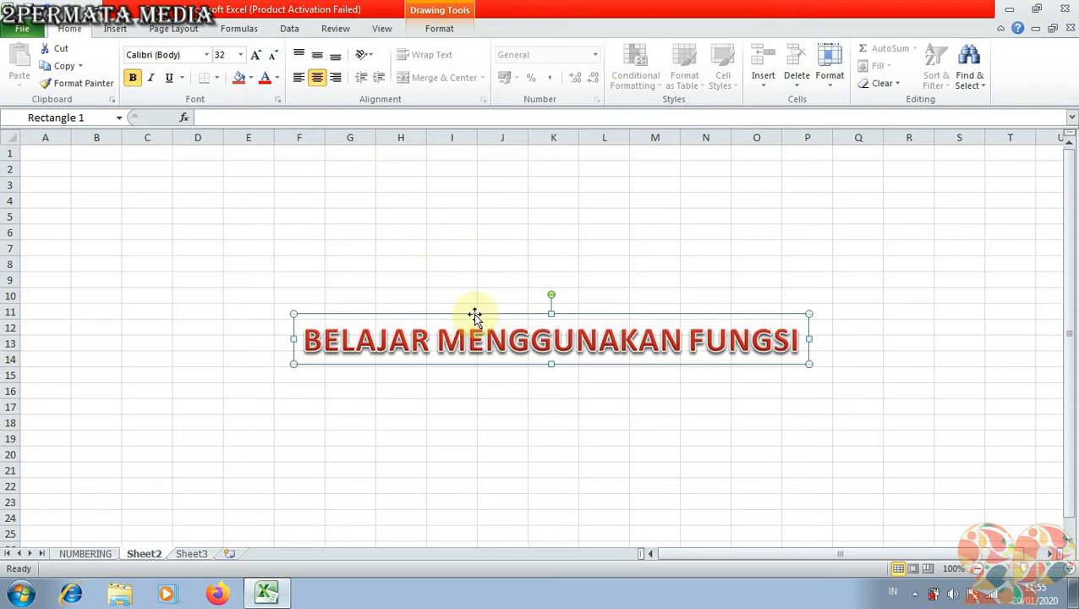
pyautogui.moveTo(475, 317); pyautogui.dragTo(424, 170)
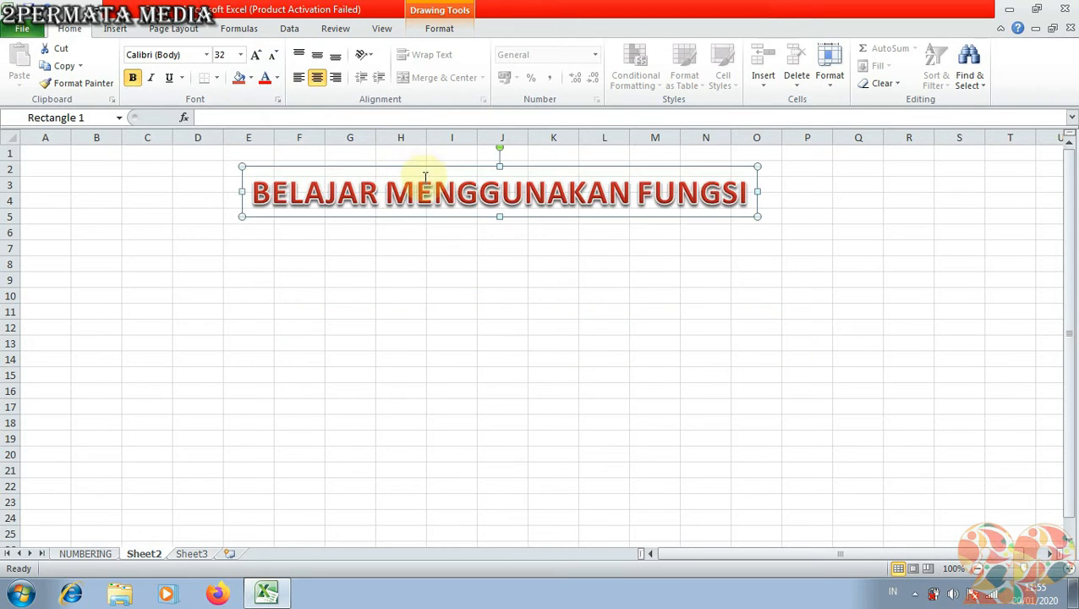
# Duplicate the WordArt title and place the copy directly beneath the original, aligned with it
pyautogui.click(422, 249)
pyautogui.click(404, 199)
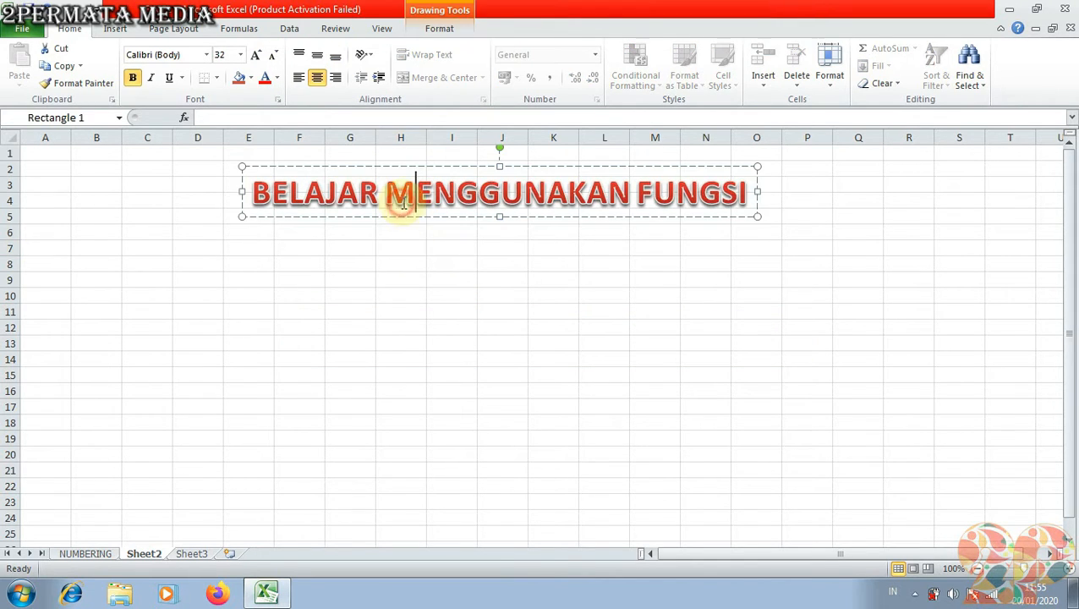
pyautogui.click(415, 218)
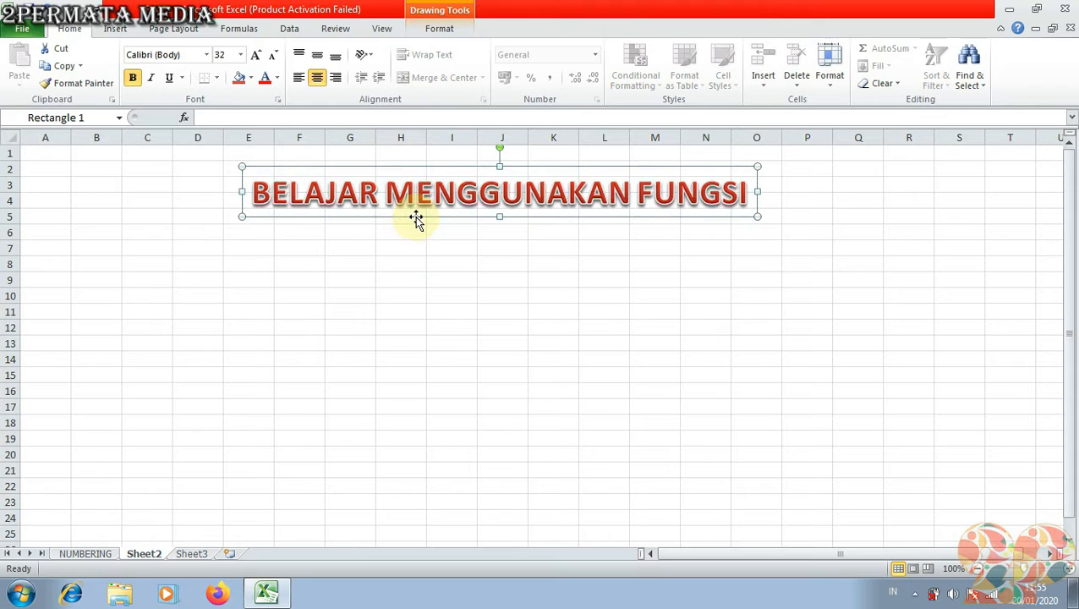
pyautogui.hotkey('ctrl', 'd')
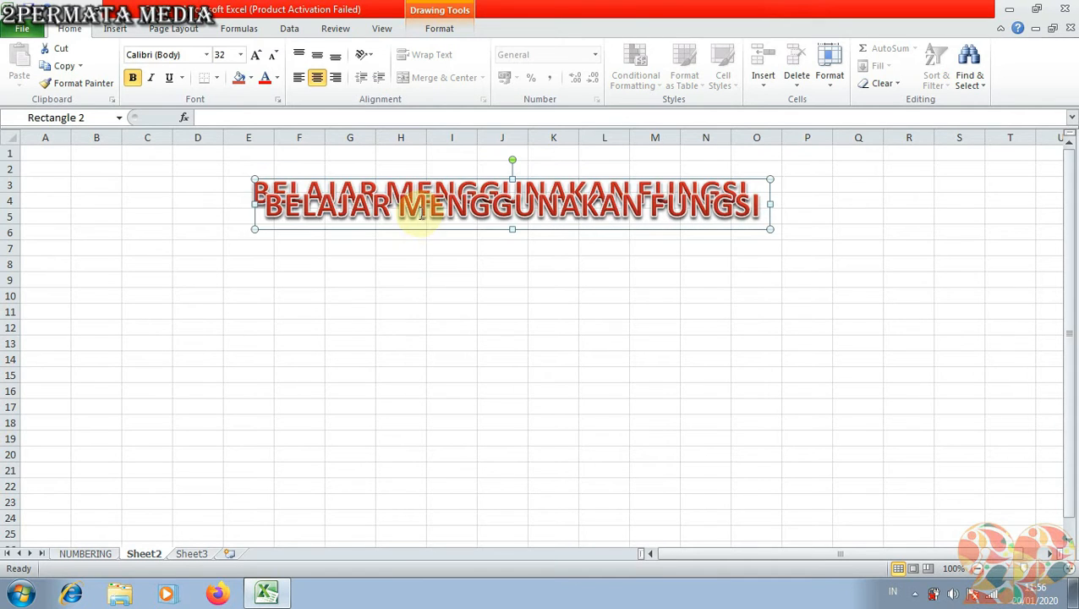
pyautogui.moveTo(421, 227); pyautogui.dragTo(413, 255)
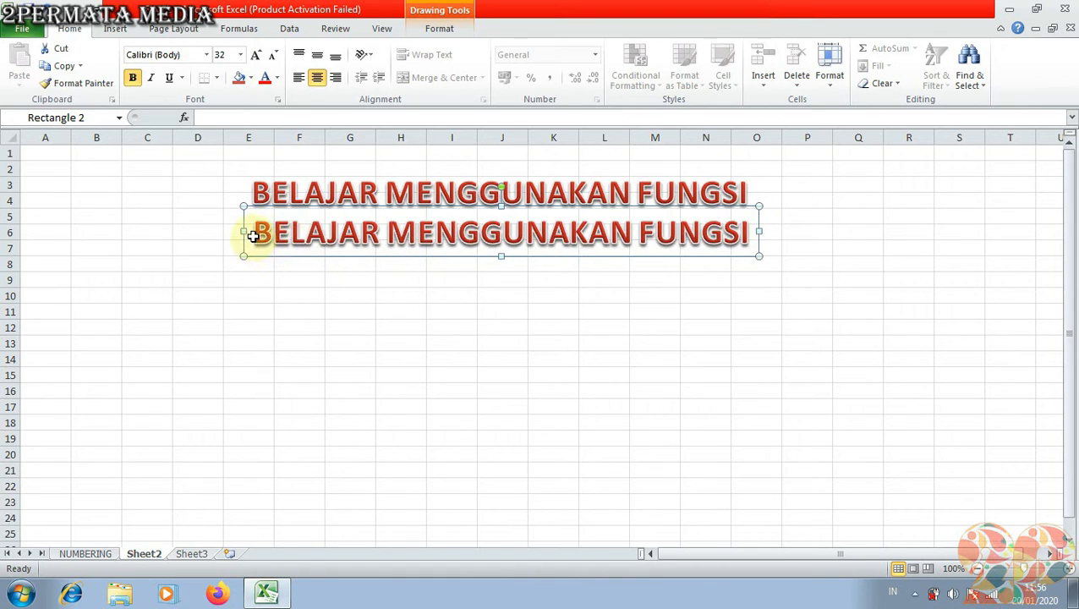
# Replace the duplicated WordArt's text with SUM / AVERAGE / MAX / MIN / COUNT
pyautogui.moveTo(251, 234); pyautogui.dragTo(677, 232)
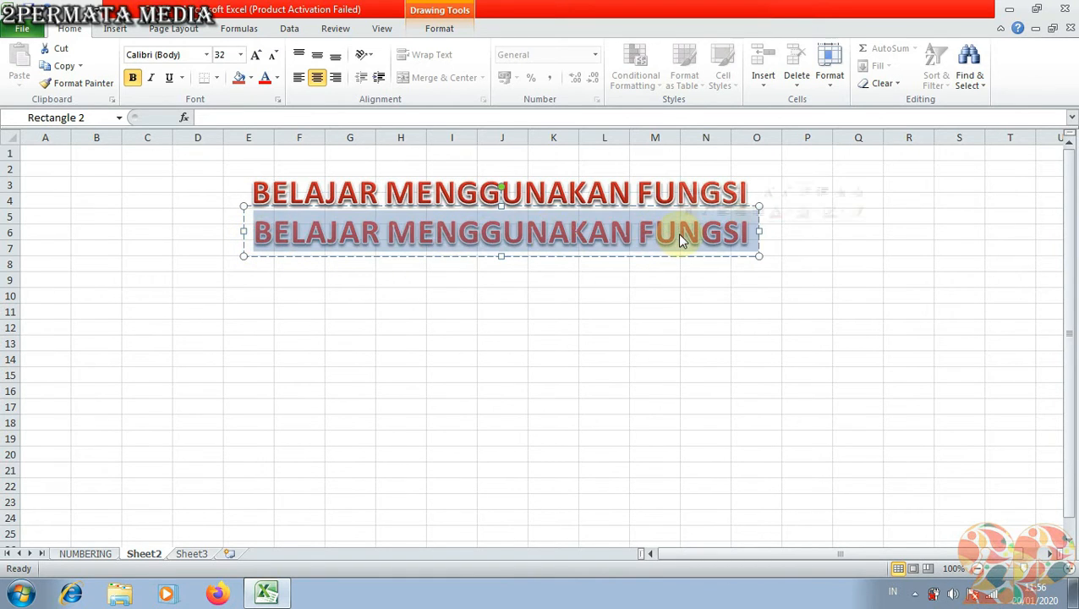
pyautogui.write('SUM ')
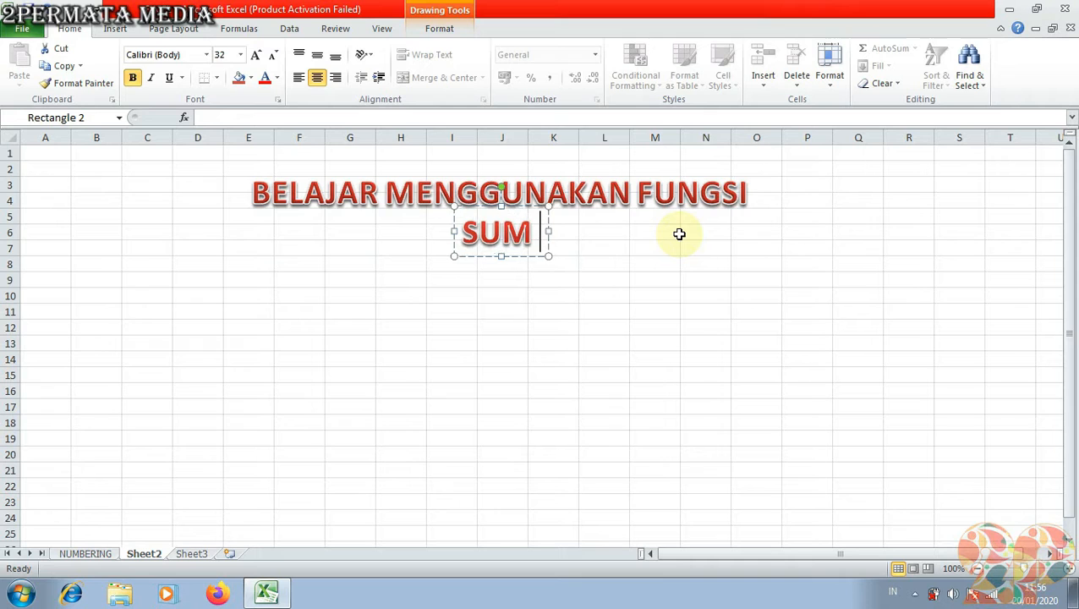
pyautogui.write('/')
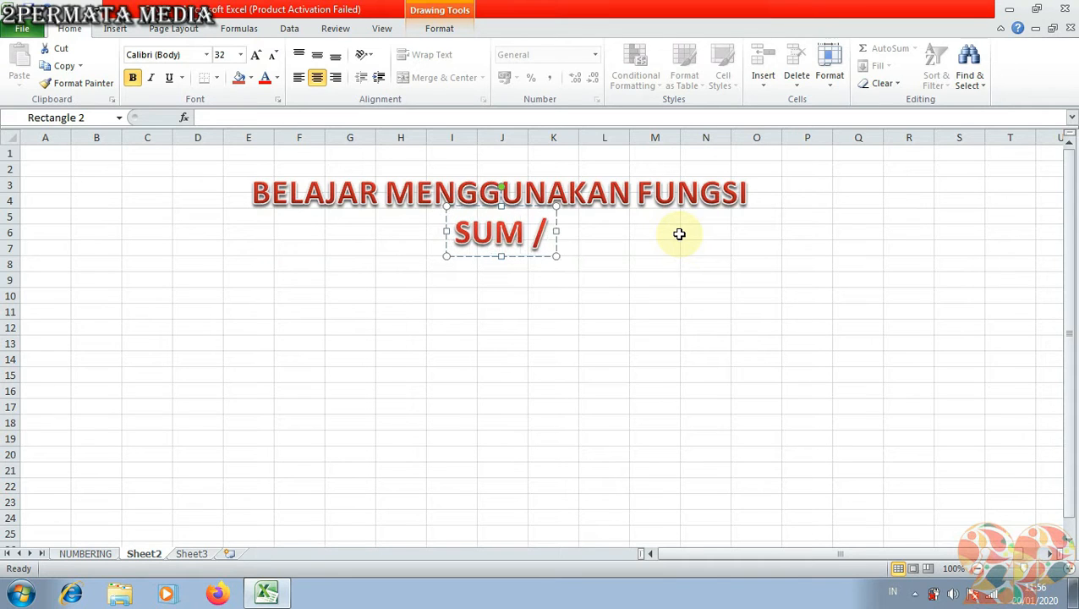
pyautogui.write(' AVERAG')
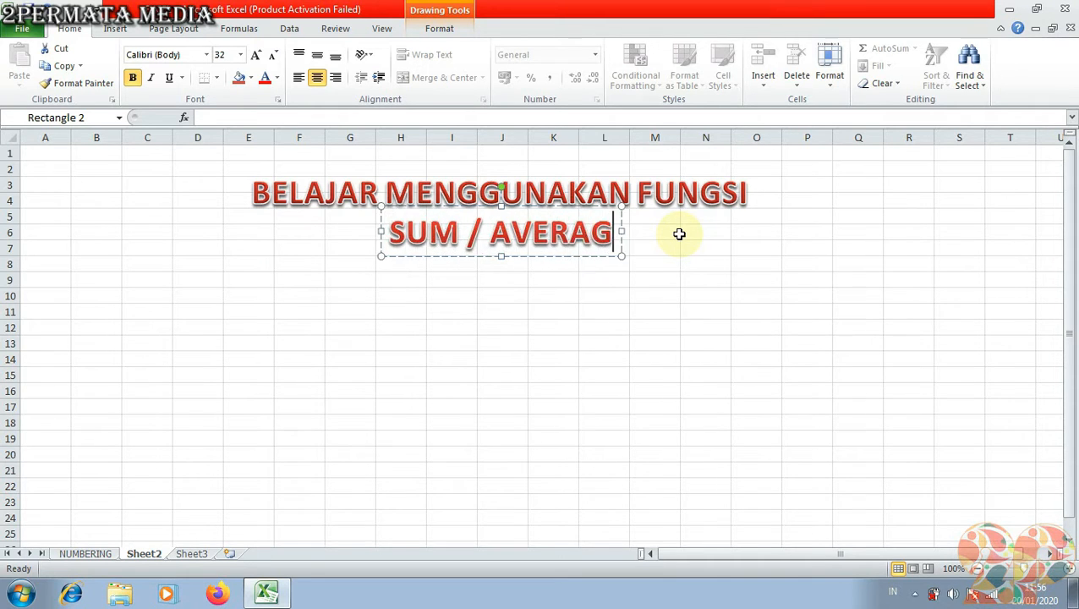
pyautogui.write('E / M')
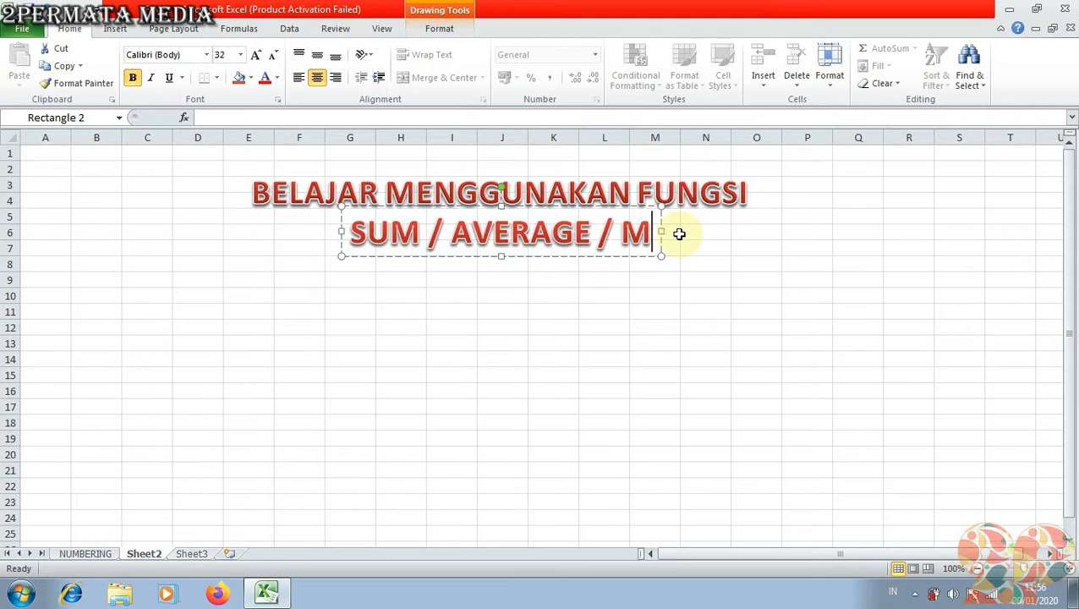
pyautogui.write('AX /')
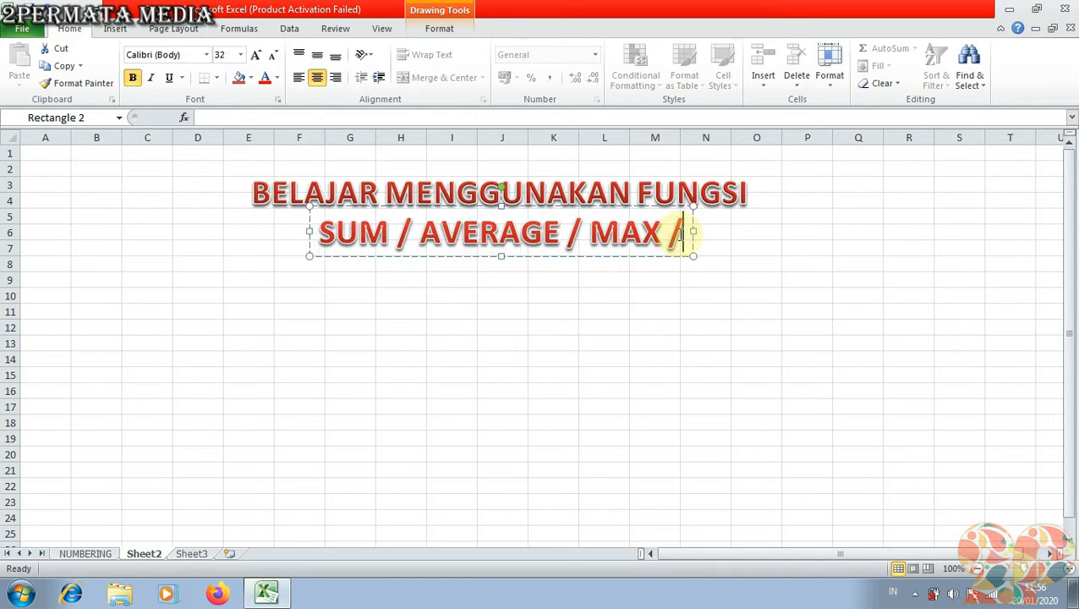
pyautogui.write(' MIN')
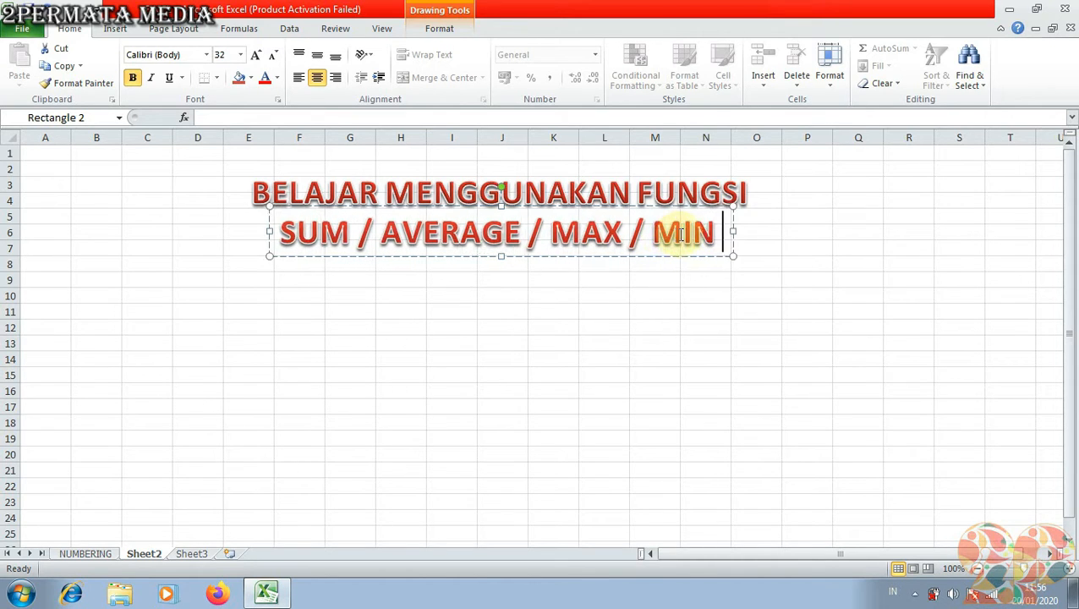
pyautogui.write(' /COUNT')
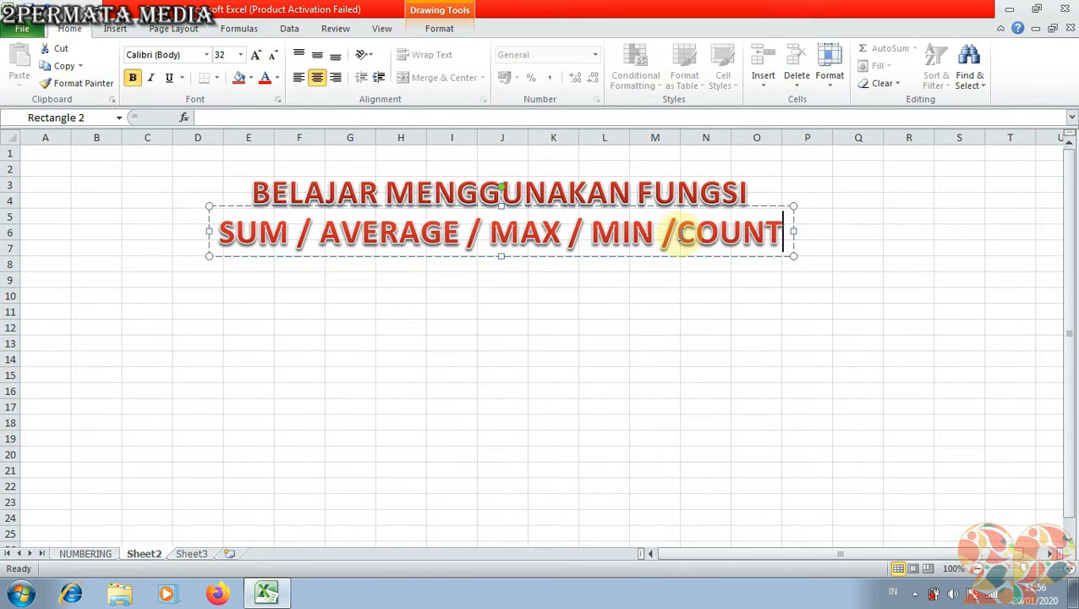
pyautogui.press('Left')
pyautogui.press('Left')
pyautogui.press('Left')
pyautogui.press('Left')
pyautogui.press('Left')
pyautogui.click(452, 356)
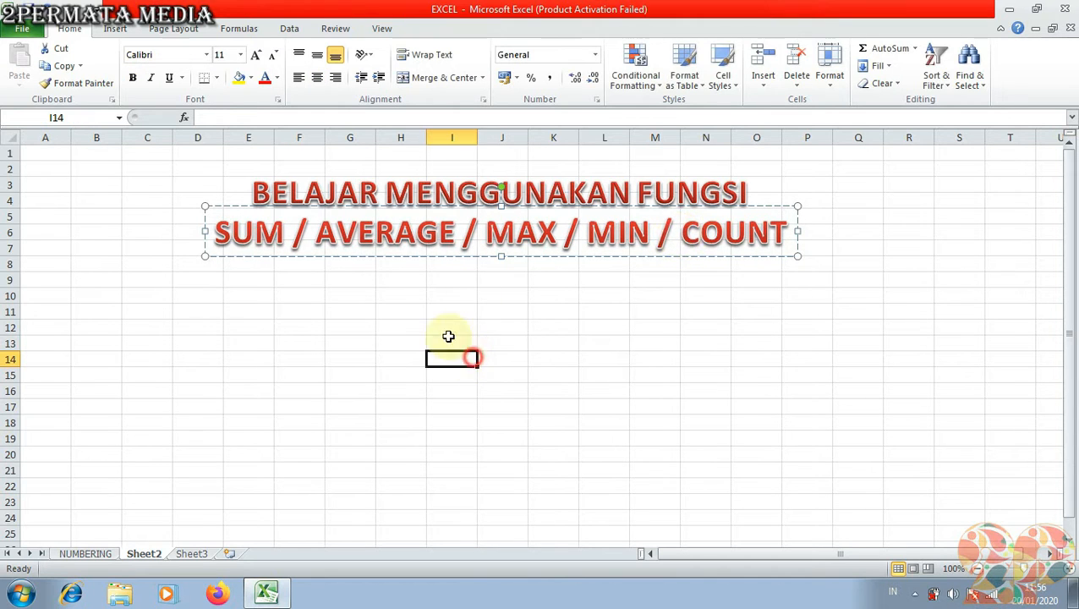
# Reduce the font size of the WordArt line listing the functions to 20
pyautogui.click(398, 248)
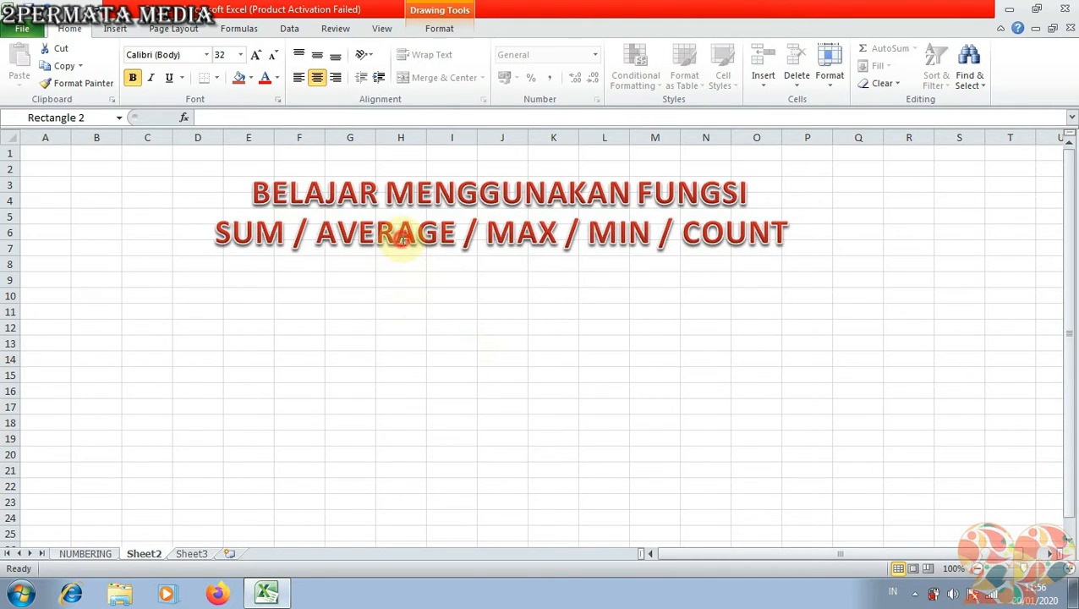
pyautogui.click(273, 55)
pyautogui.click(273, 55)
pyautogui.click(273, 56)
pyautogui.click(274, 56)
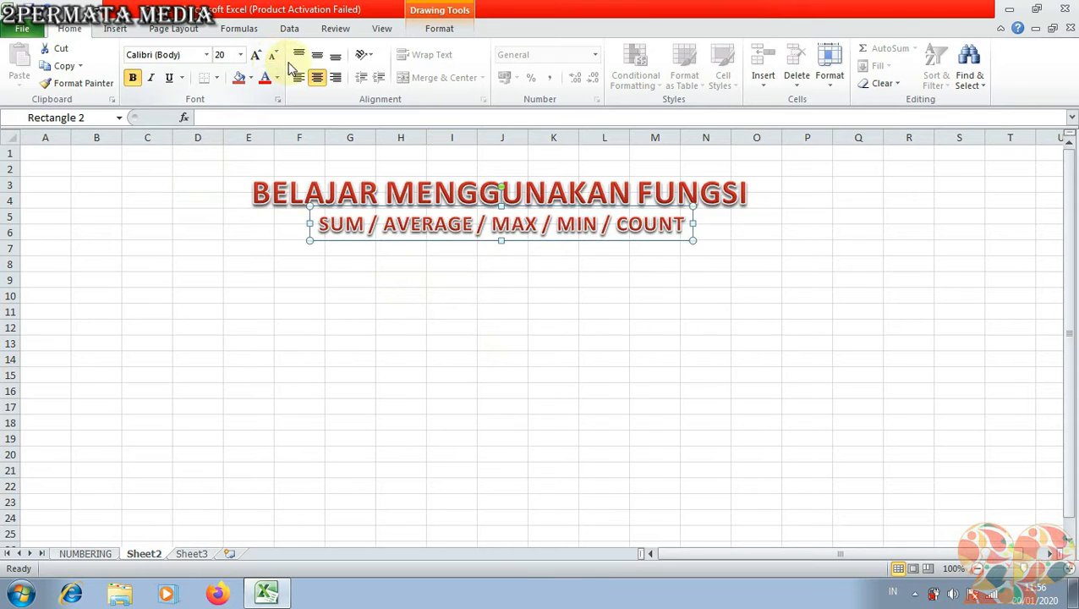
pyautogui.click(288, 297)
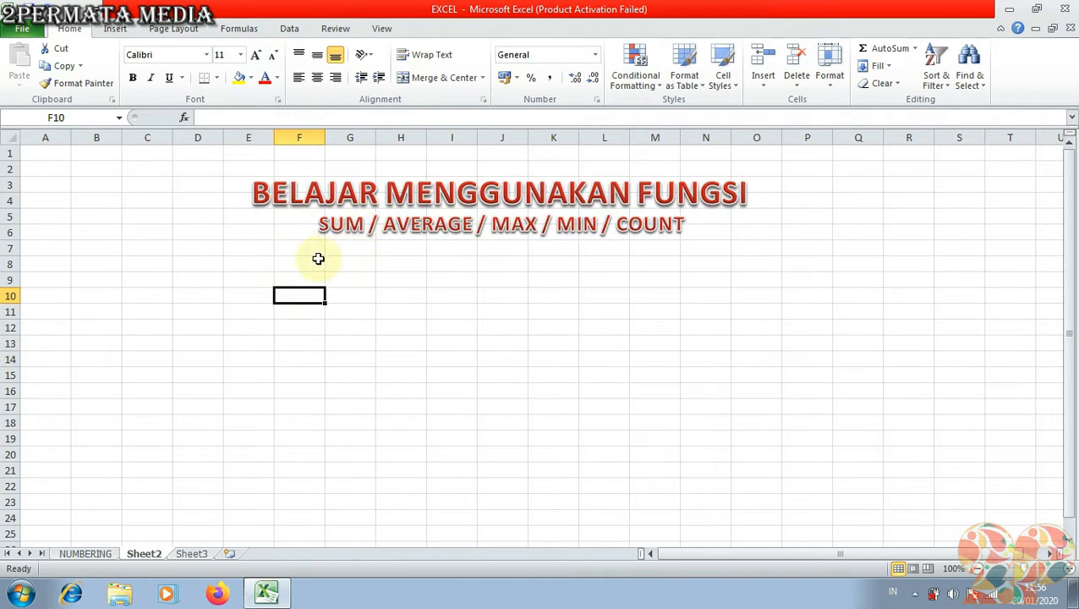
# Enter the heading "PENGERTIANNYA :" in cell A7
pyautogui.click(394, 251)
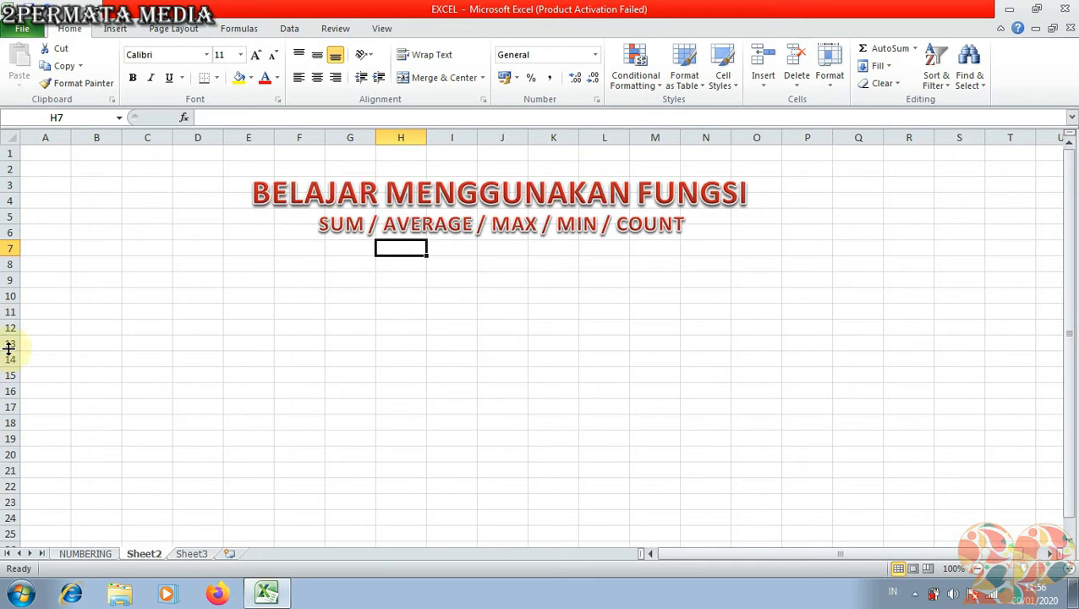
pyautogui.click(88, 262)
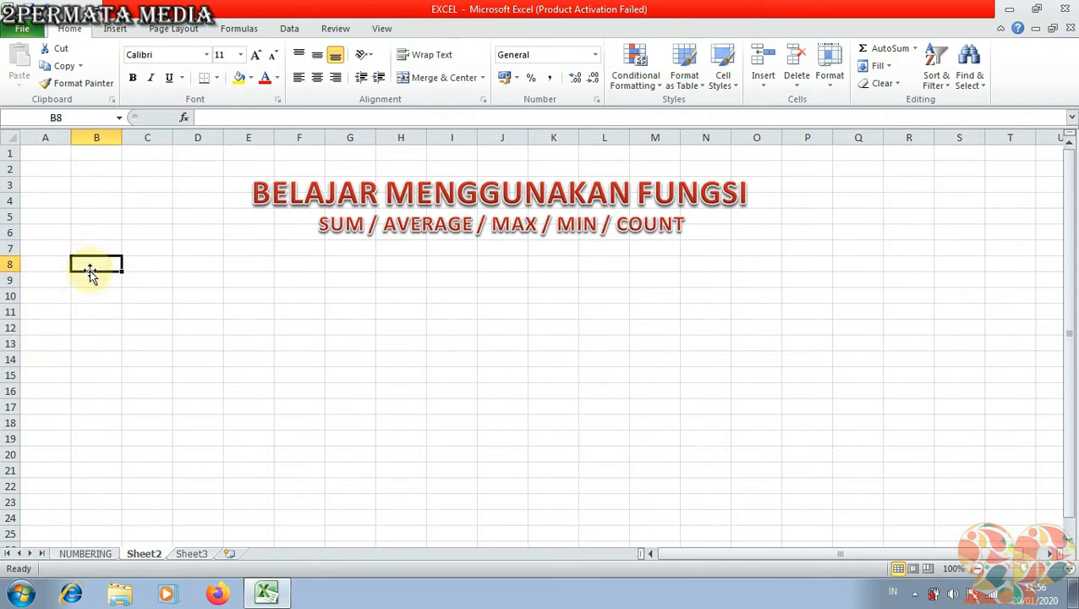
pyautogui.click(47, 249)
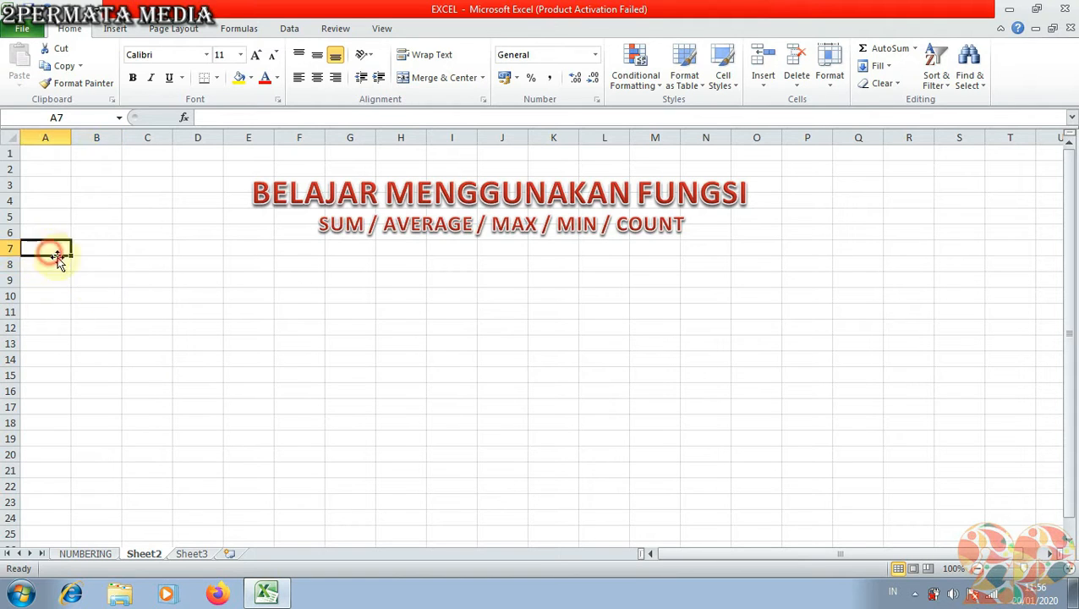
pyautogui.write('PENGE')
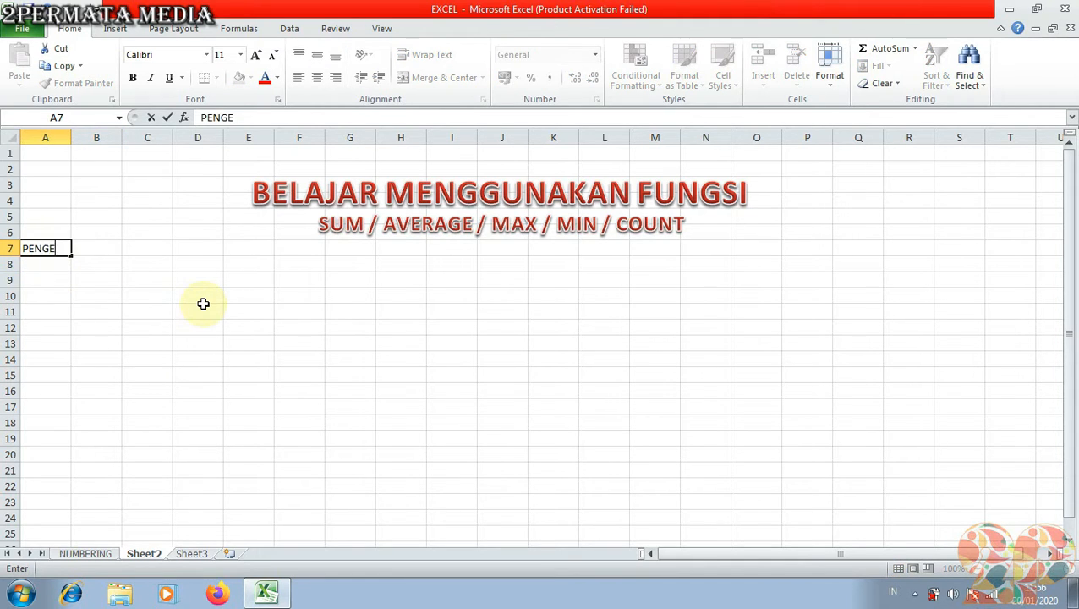
pyautogui.write('RTIAN')
pyautogui.write('NYA :')
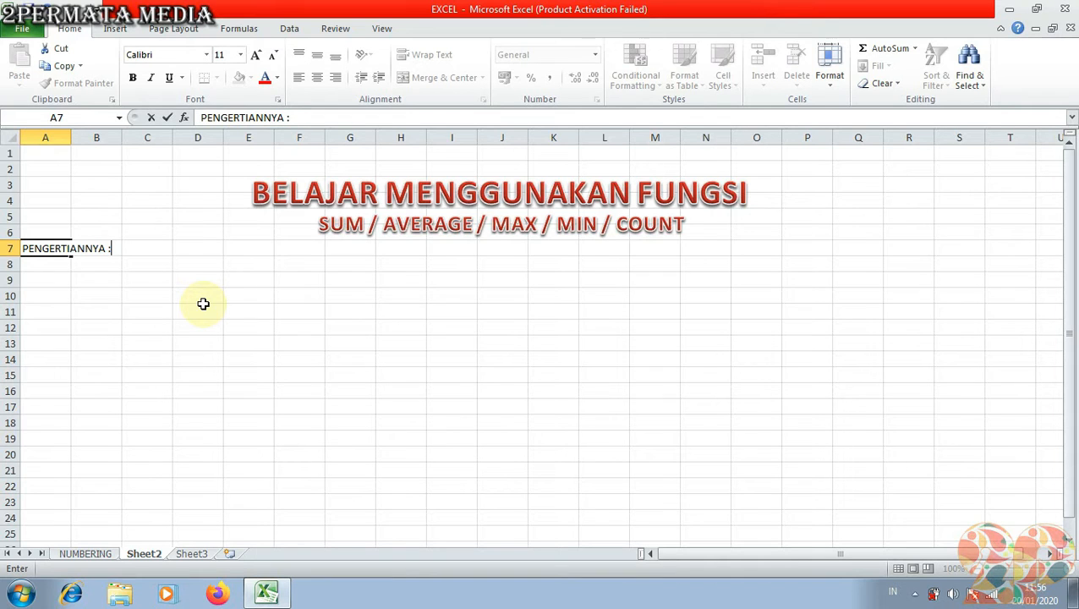
pyautogui.press('Return')
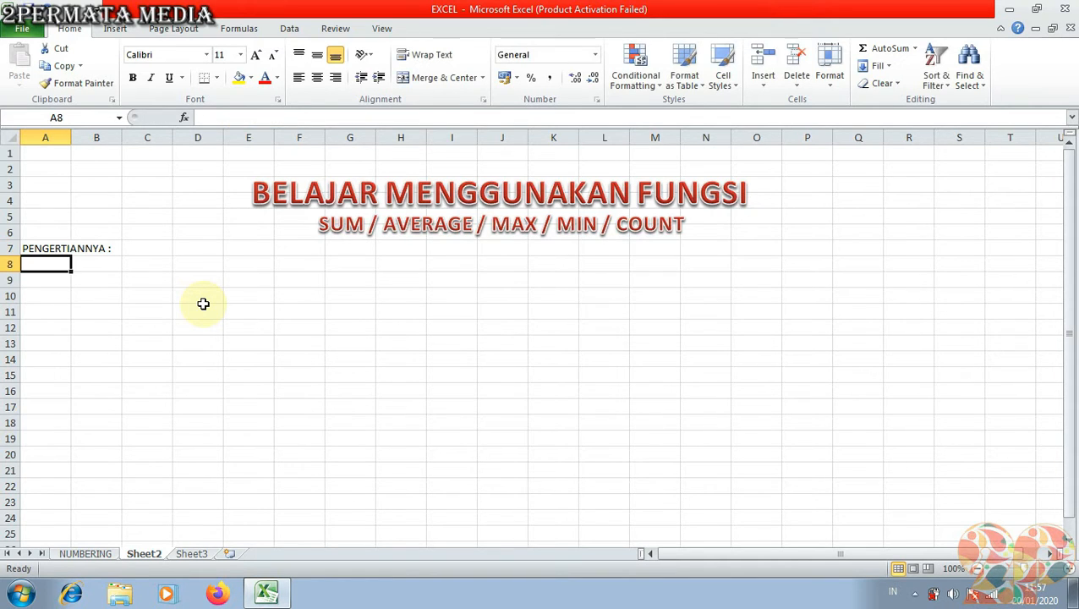
# Enter the SUM definition "SUM ADAL FUNGSI YANG DIGUNAKAN UNTUK MENCARI NILAI KESELURUHAN / TOTAL" in cell A8
pyautogui.write('S')
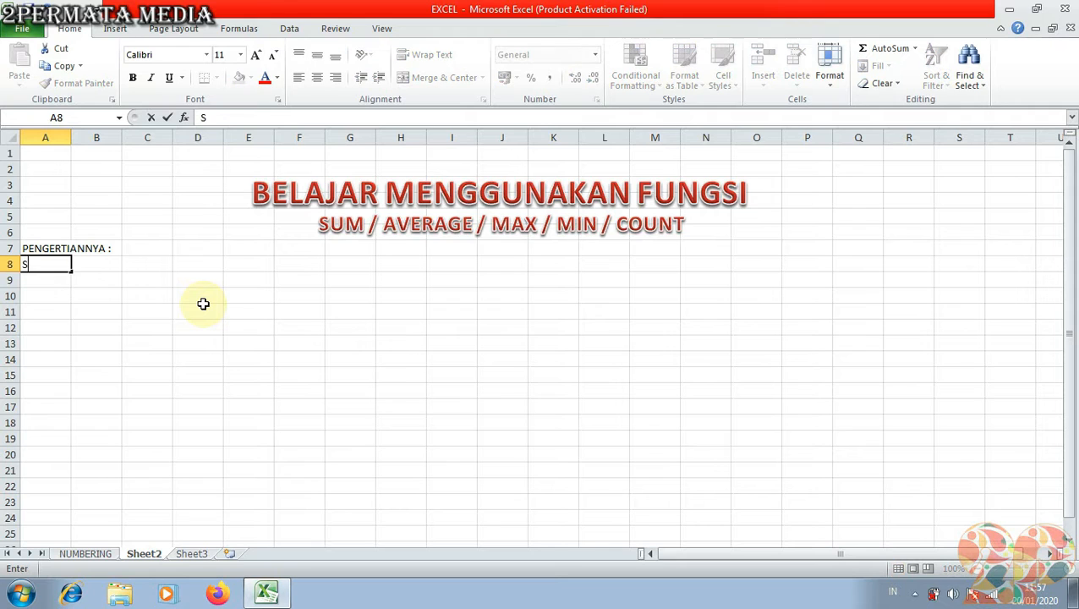
pyautogui.write('UM ADAL FUN')
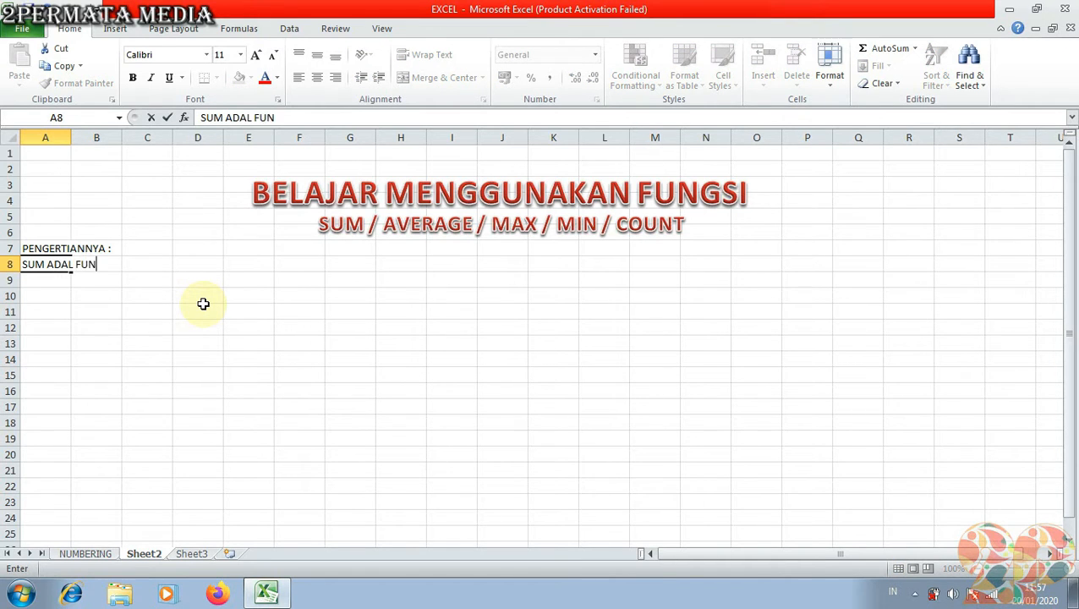
pyautogui.write('GSI YANG')
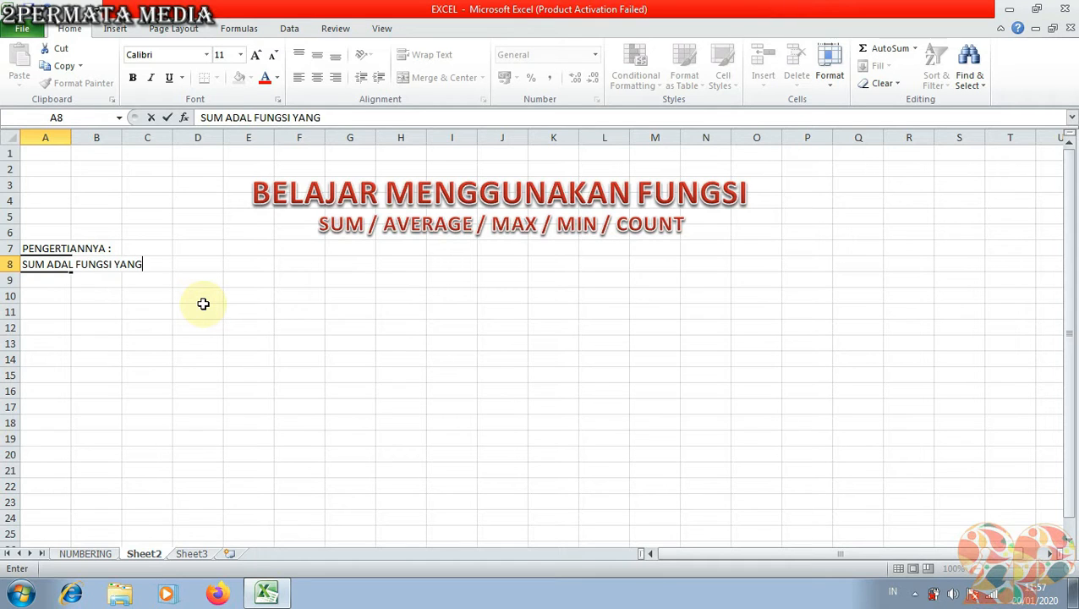
pyautogui.write(' DIGUNAK')
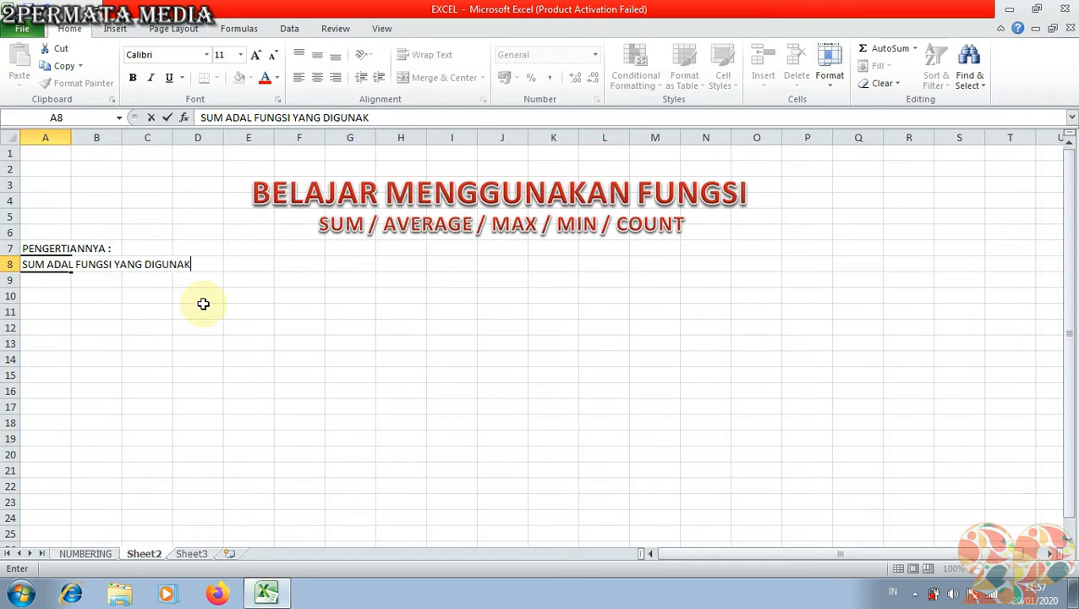
pyautogui.write('AN UNTUK MEN')
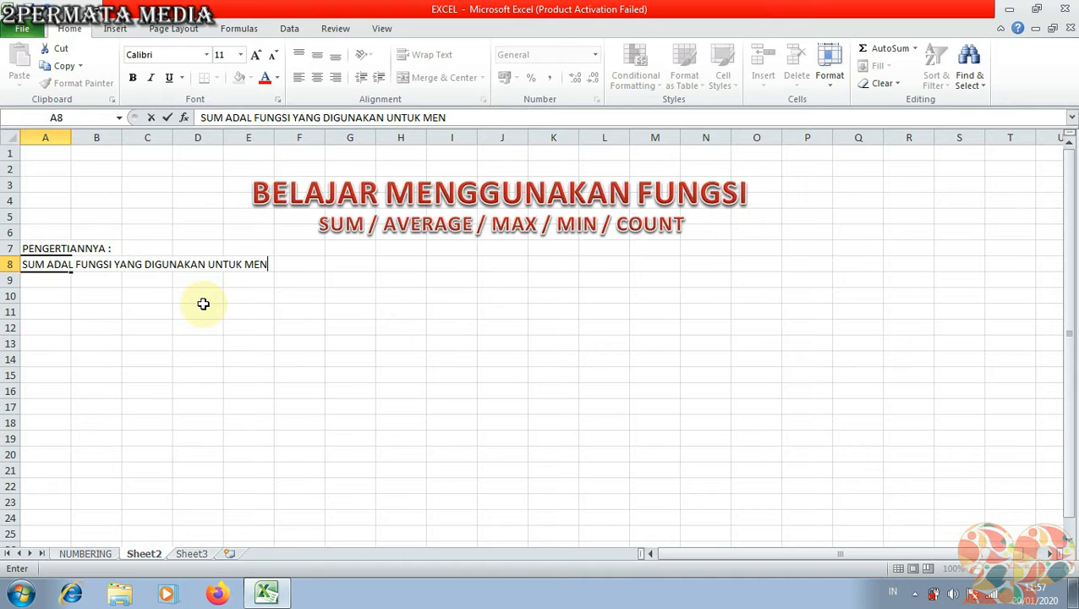
pyautogui.write('CARI NILAI')
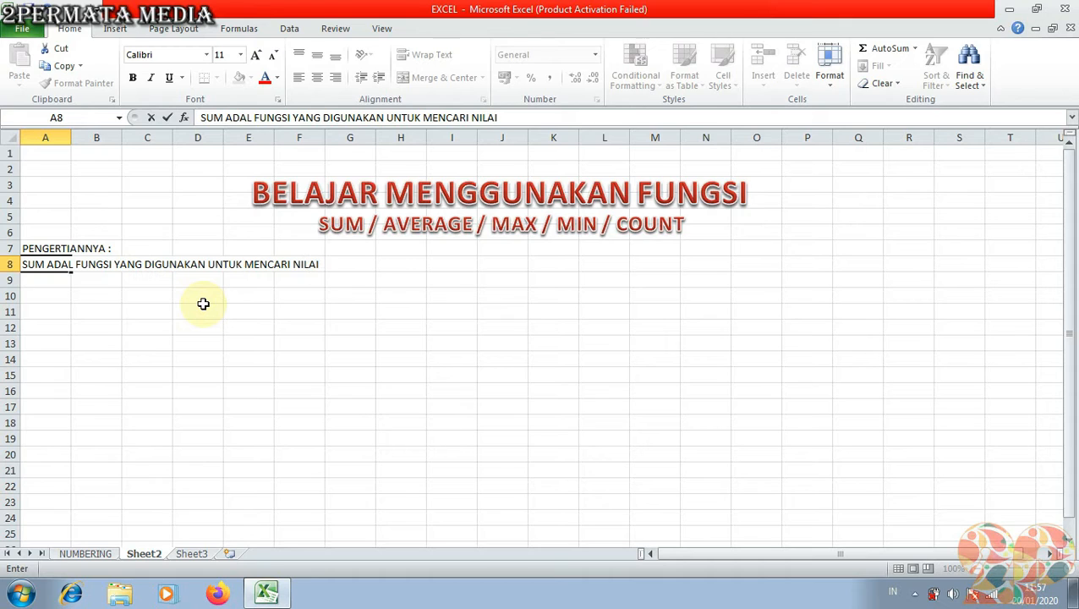
pyautogui.write(' KESELUR')
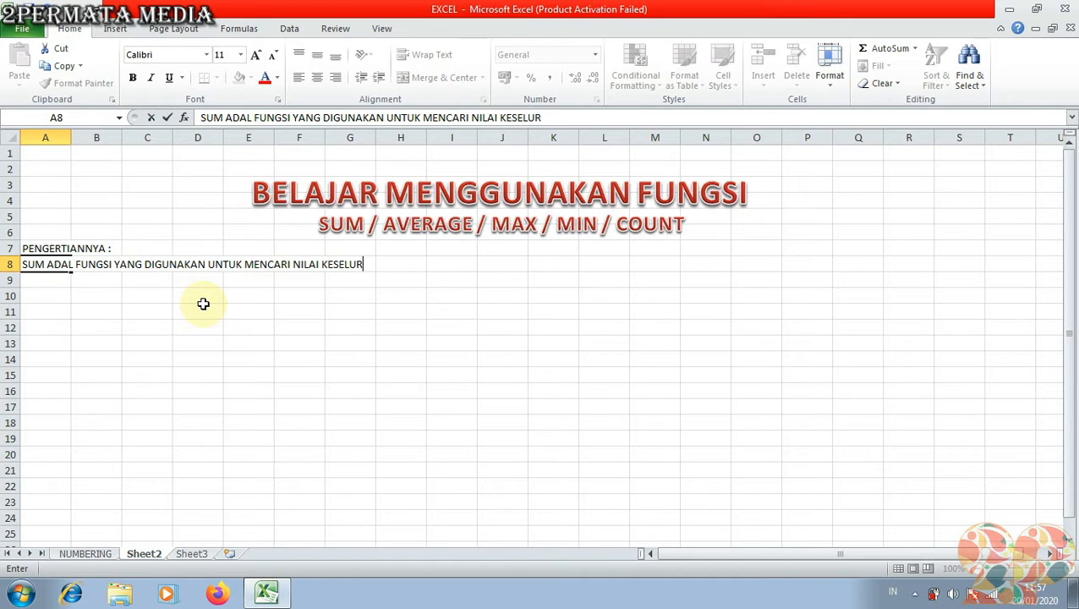
pyautogui.write('UHAN / TOTAL')
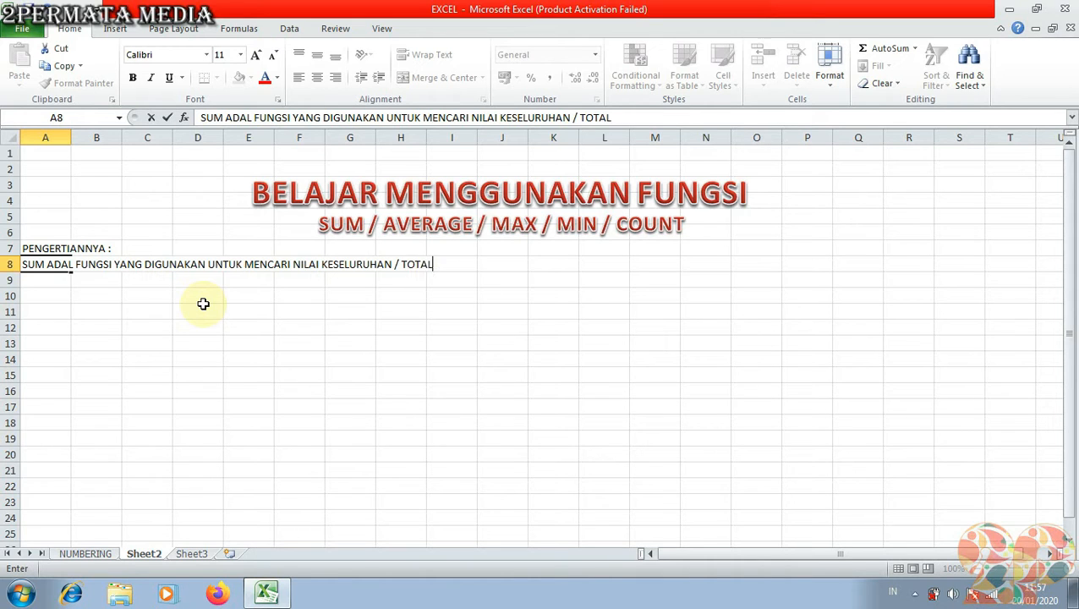
pyautogui.press('Return')
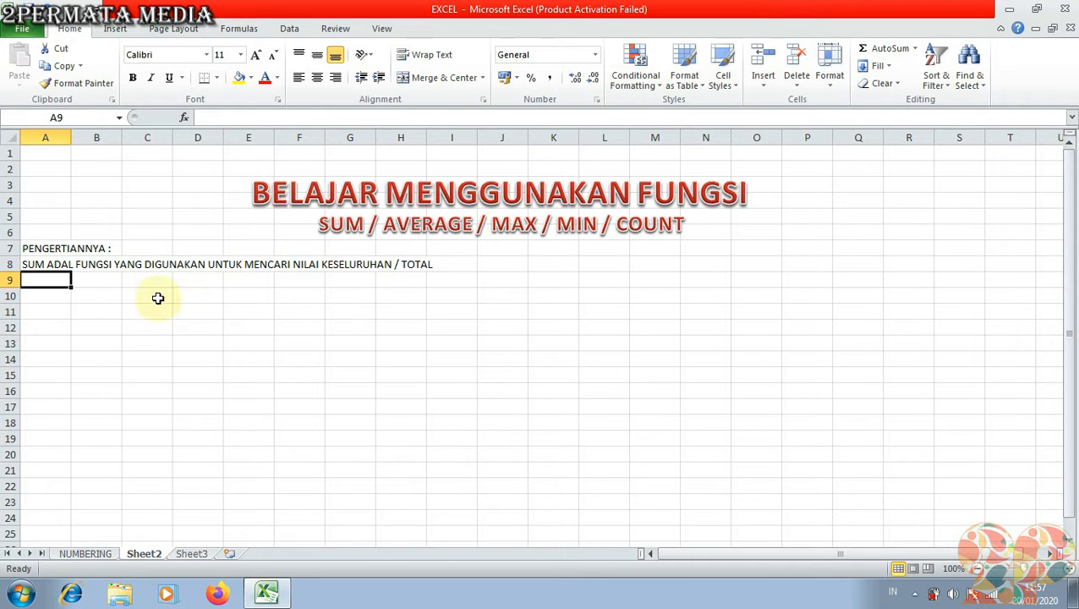
# Correct the start of the SUM definition in cell A8 to read "SUM ADALAH : FUNGSI"
pyautogui.click(63, 264)
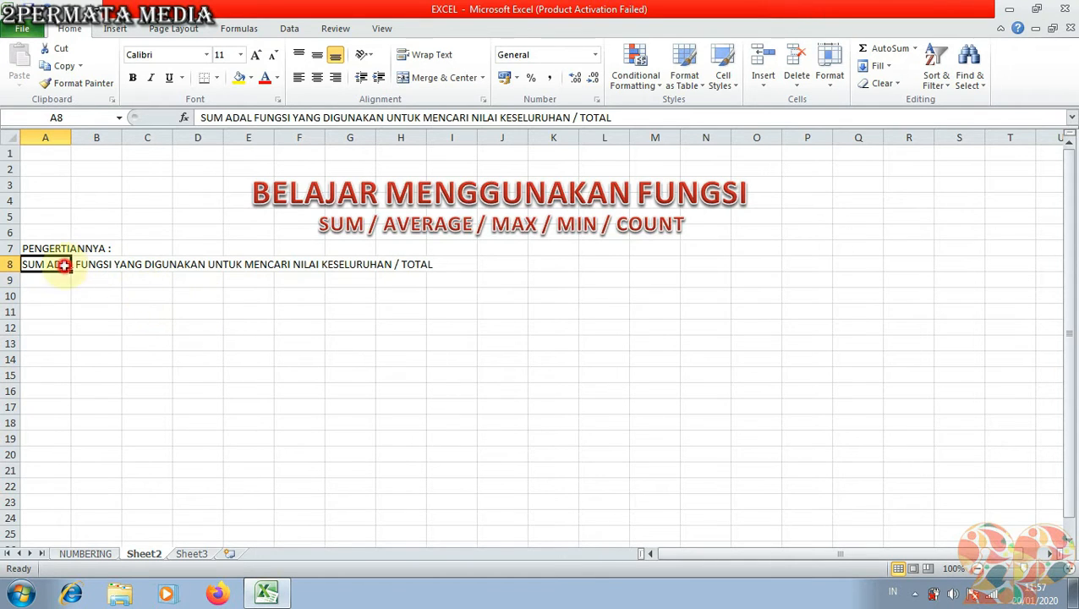
pyautogui.click(254, 119)
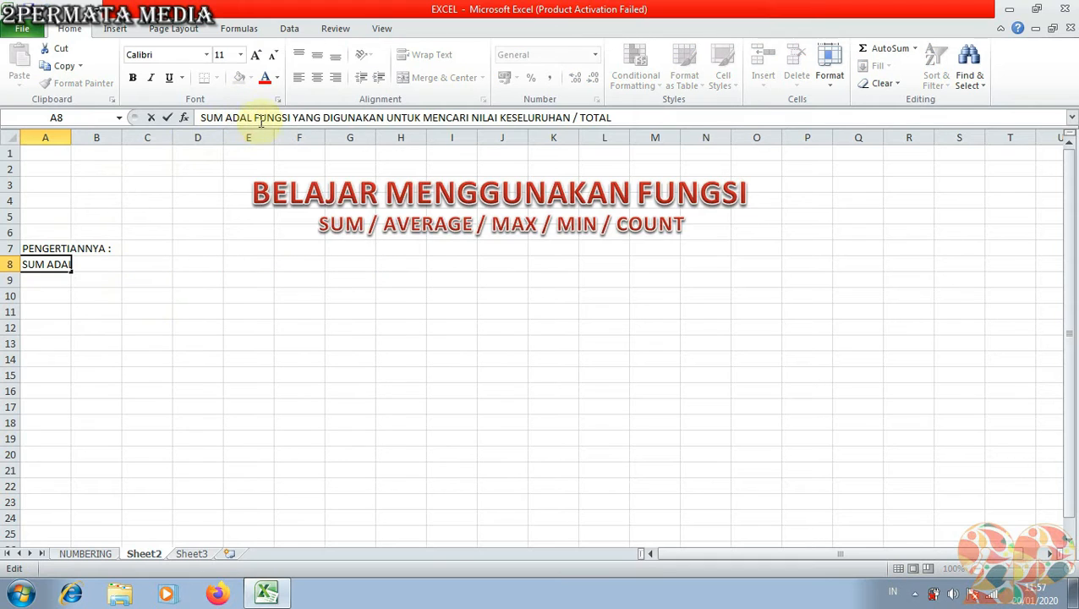
pyautogui.write('AH')
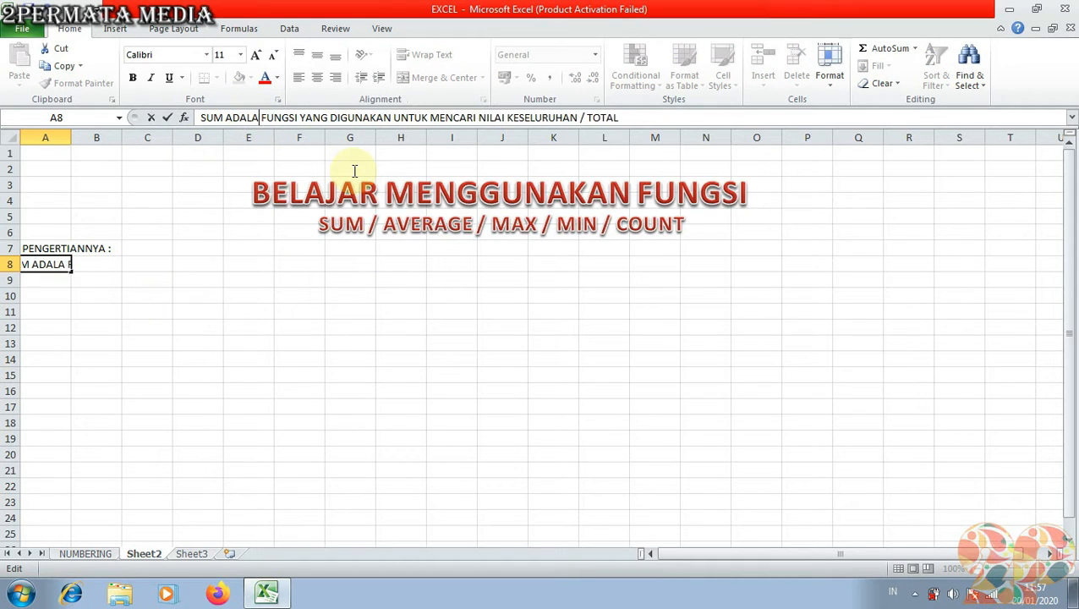
pyautogui.write(' :')
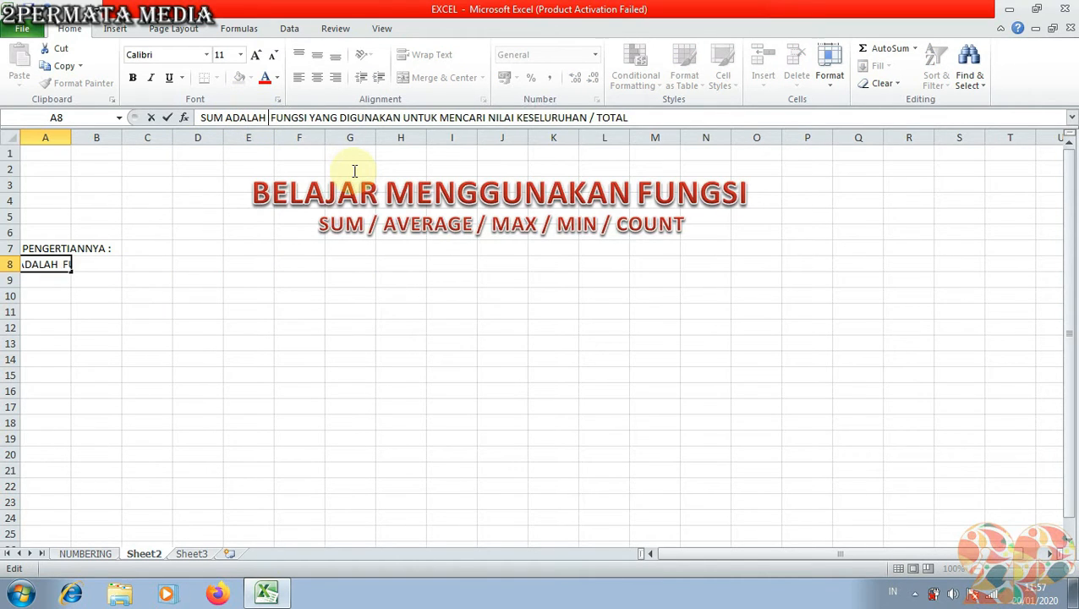
pyautogui.click(51, 311)
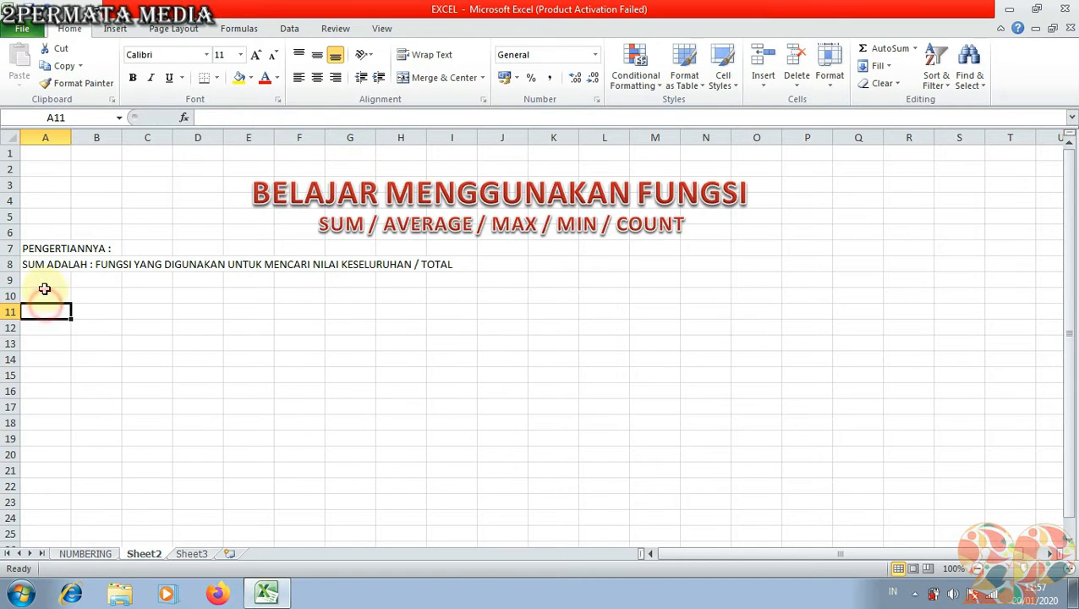
# Enter "AVERAGE ADALAH : FUNGSI YANG DIGUNAKAN UNTUK MENCARI NILAI RATA-RATA PADA JUMLAH NILAI TERTENTU" in cell A9
pyautogui.click(43, 280)
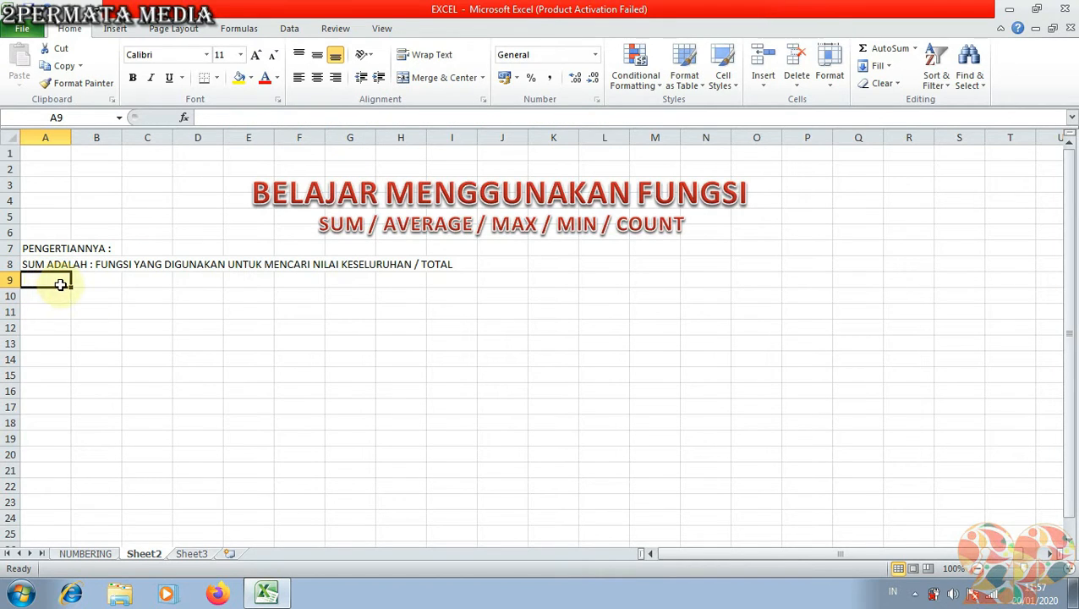
pyautogui.write('AVERAGE')
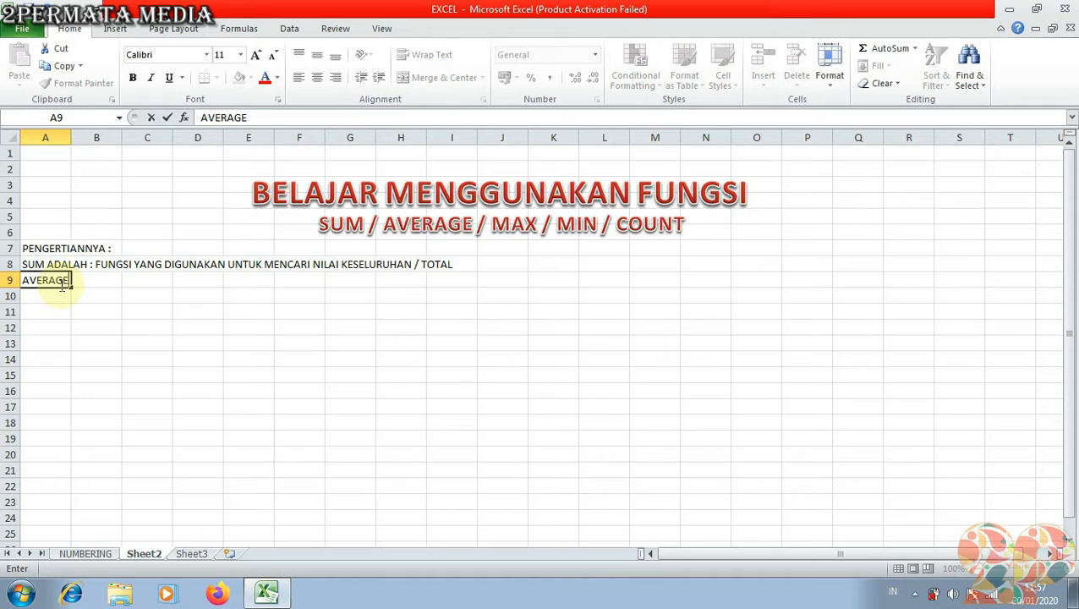
pyautogui.write(' ADALAH : ')
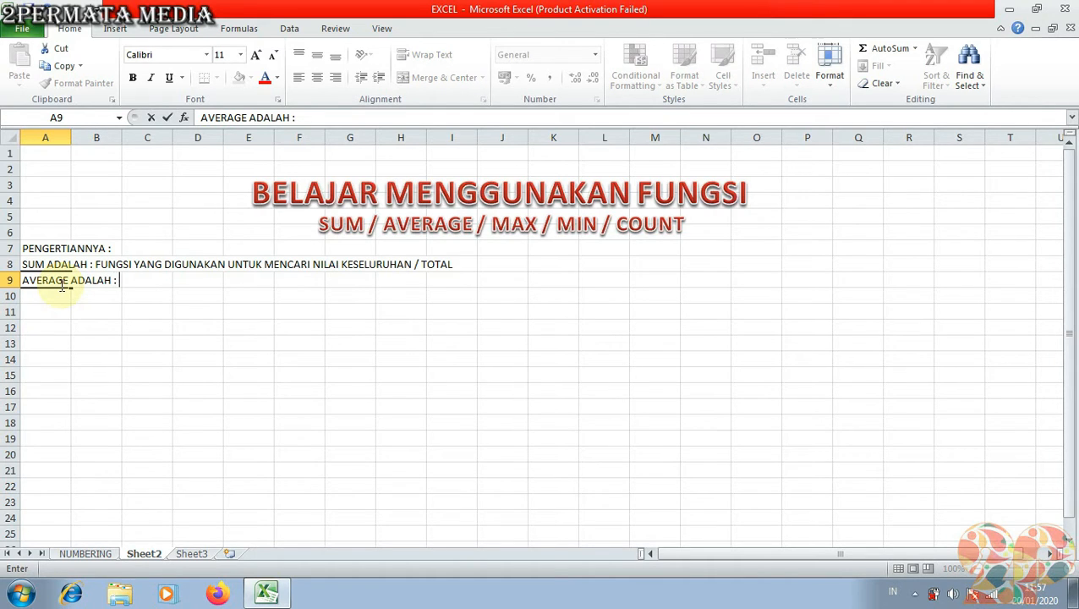
pyautogui.write('FUNGSI Y')
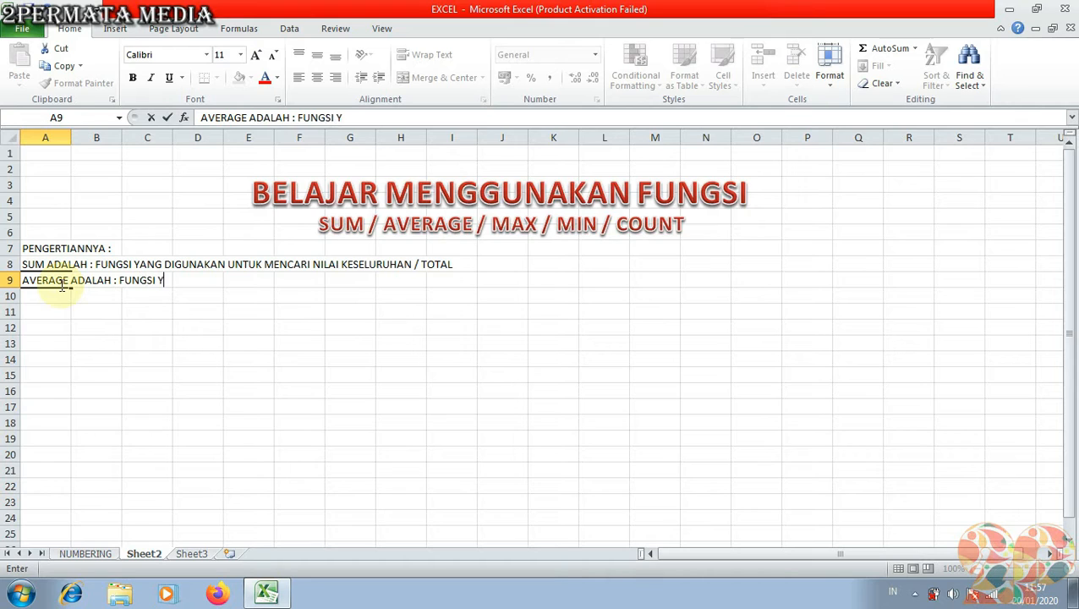
pyautogui.write('ANG DIG')
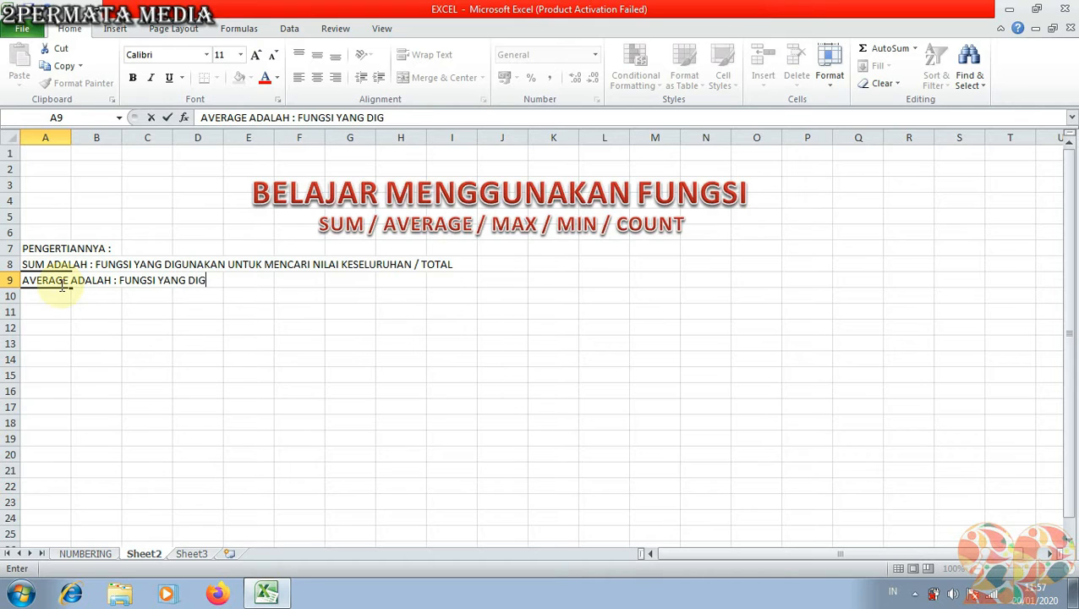
pyautogui.write('UNAKAN ')
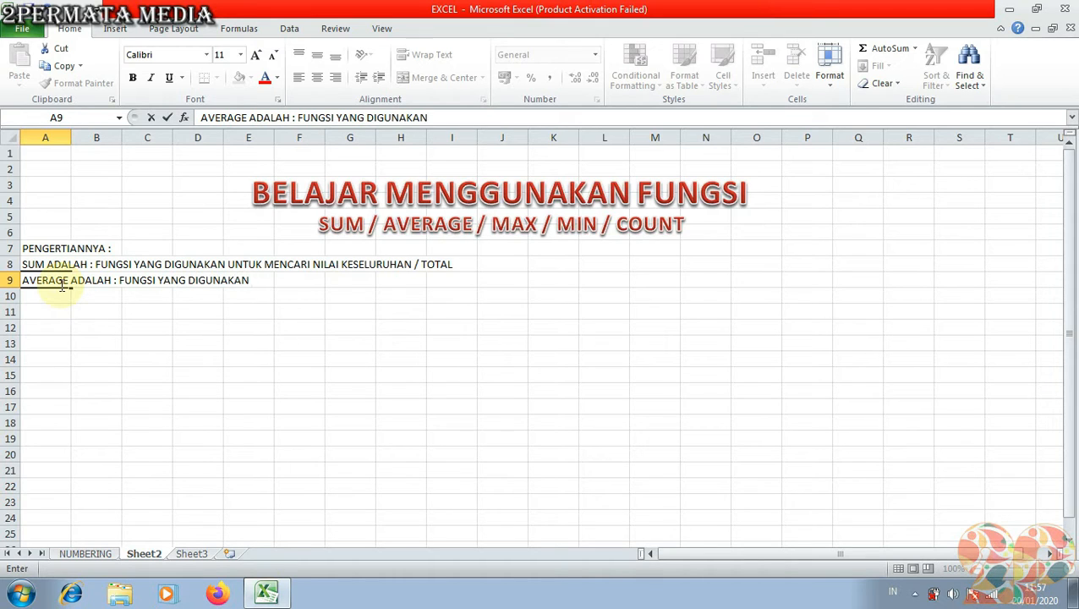
pyautogui.write('UNTUK')
pyautogui.write('MENCARI')
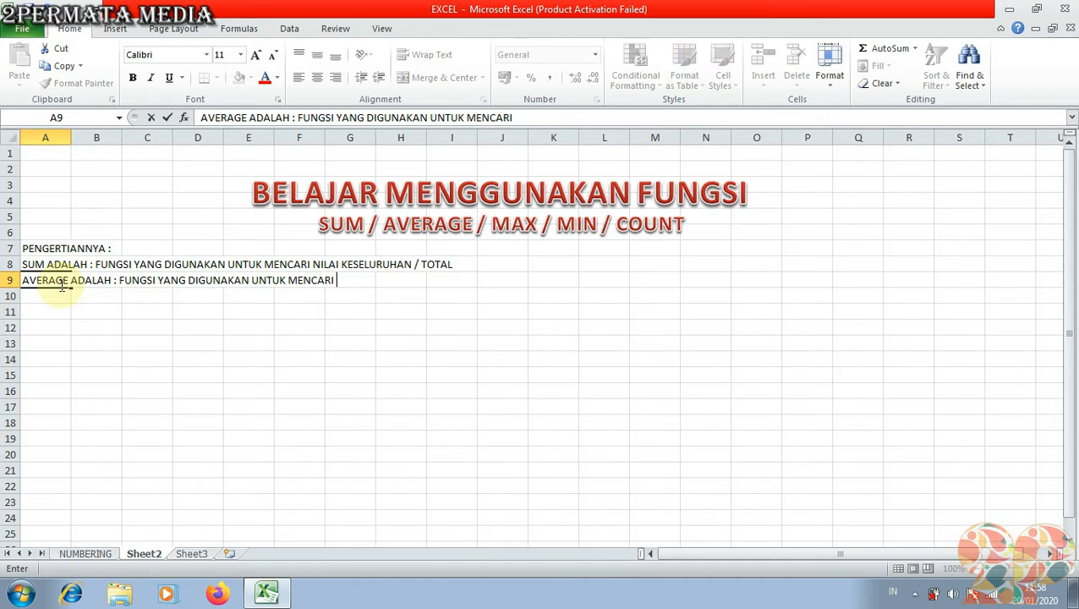
pyautogui.write(' NILAI RATA')
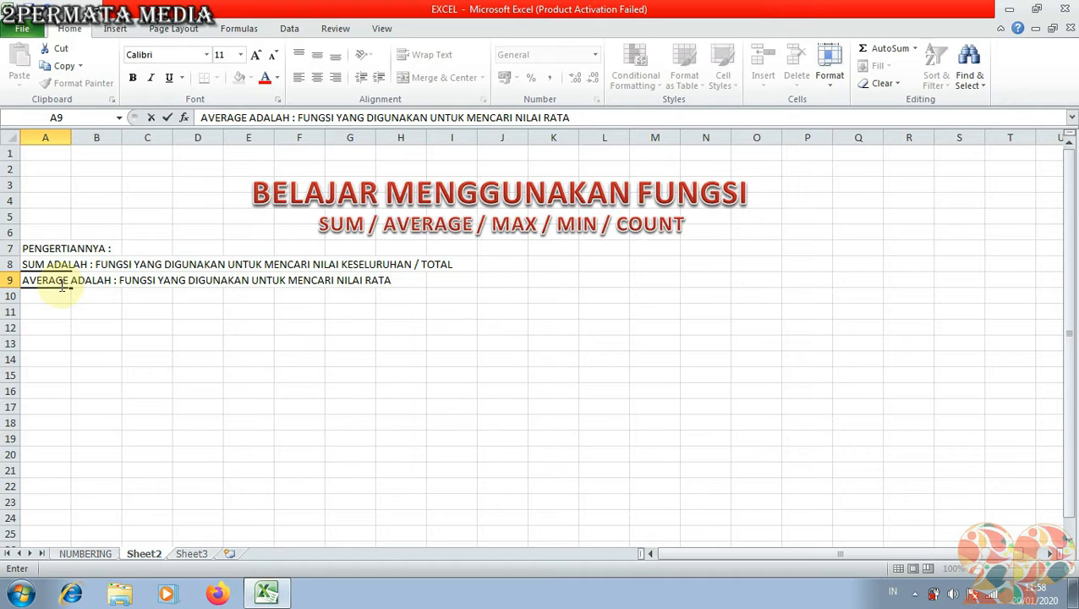
pyautogui.write('-RATA PADA')
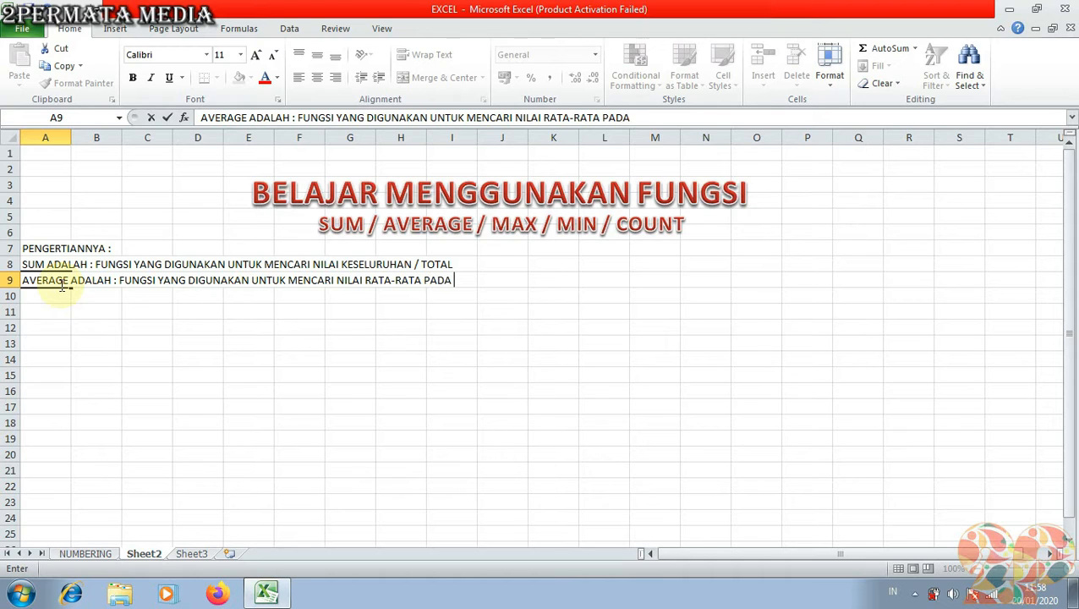
pyautogui.write(' JUMLAH')
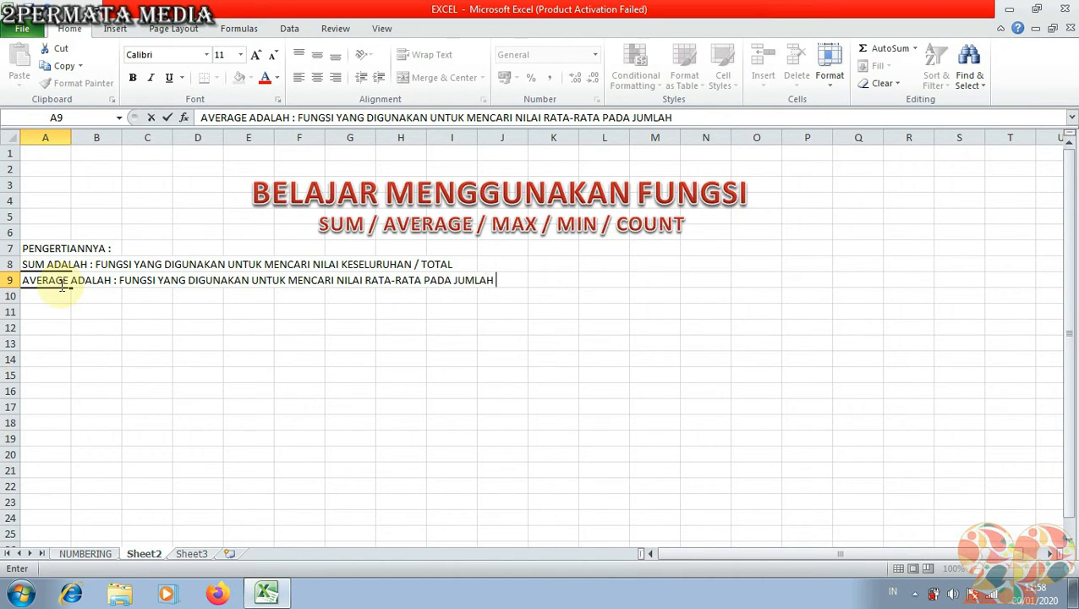
pyautogui.write(' NILAI TE')
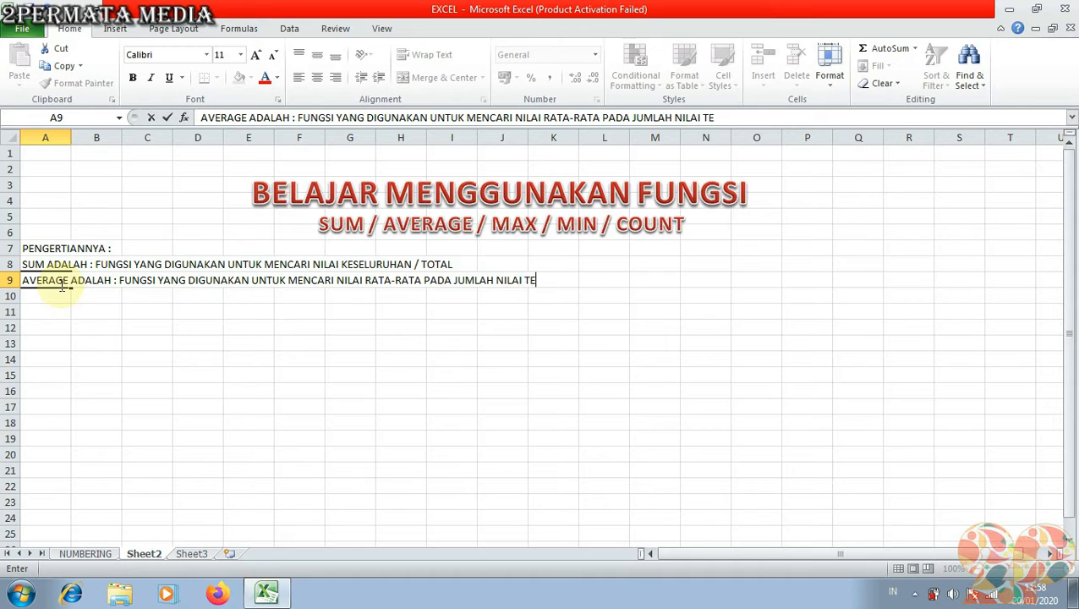
pyautogui.write('RTENTU')
pyautogui.press('Return')
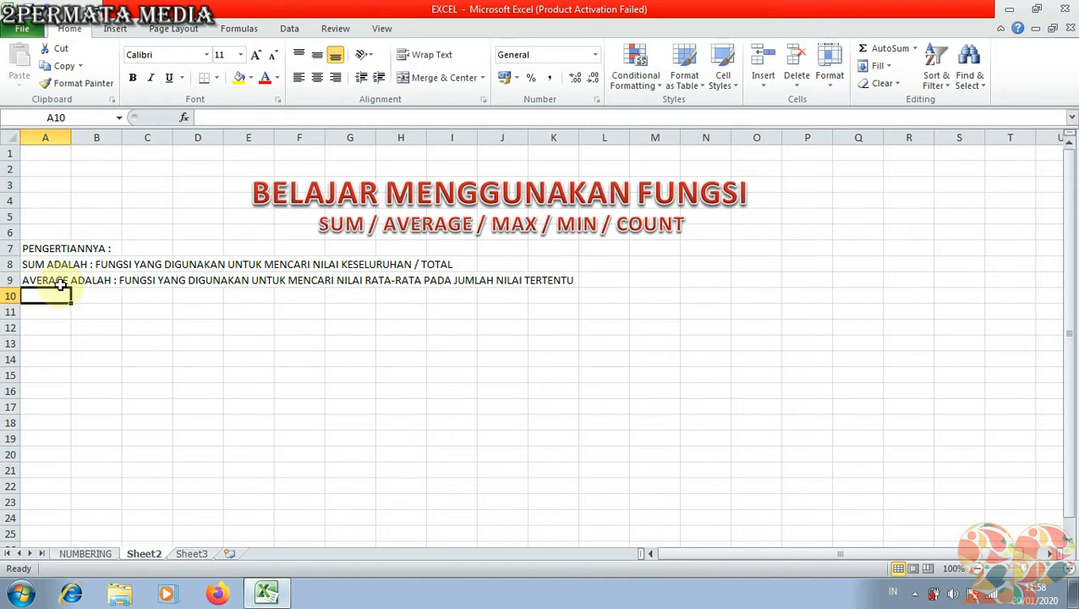
# Enter "MAX ADALAH : FUNGSI YANG DIGUNAKAN UNTUK MENCARI NILAI TERTINGGI DARI BEBERAPA NILAI" in cell A10
pyautogui.write('MAX')
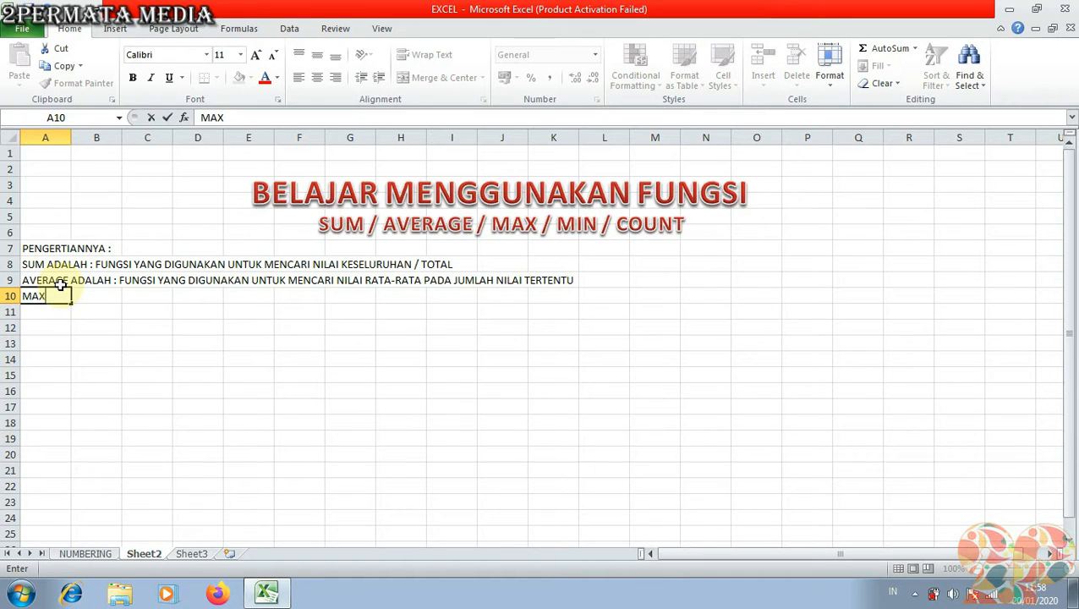
pyautogui.write(' ADALAH')
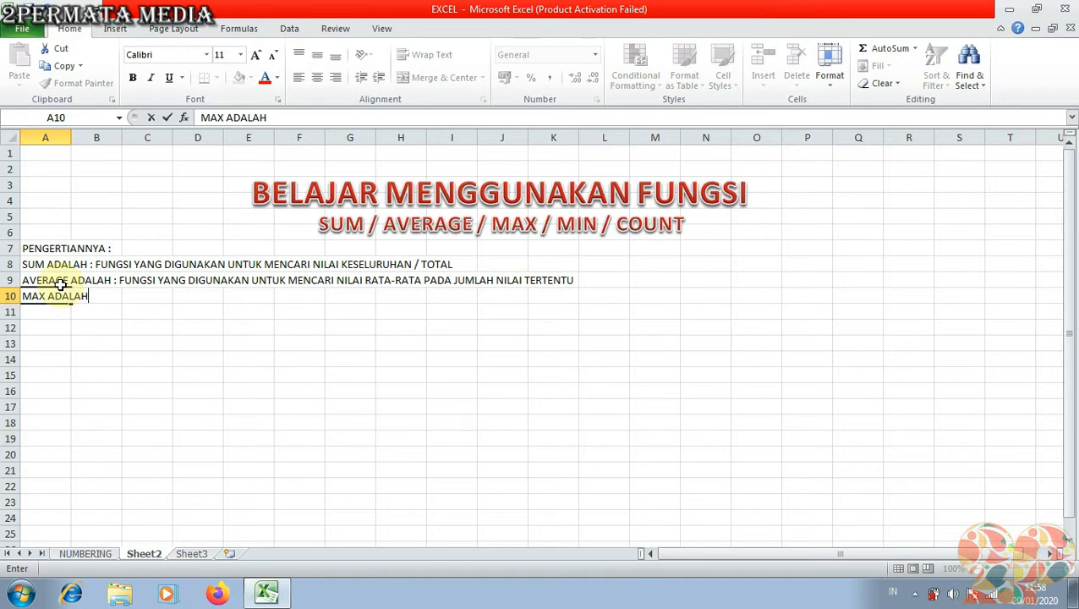
pyautogui.write(' : FUNGSI ')
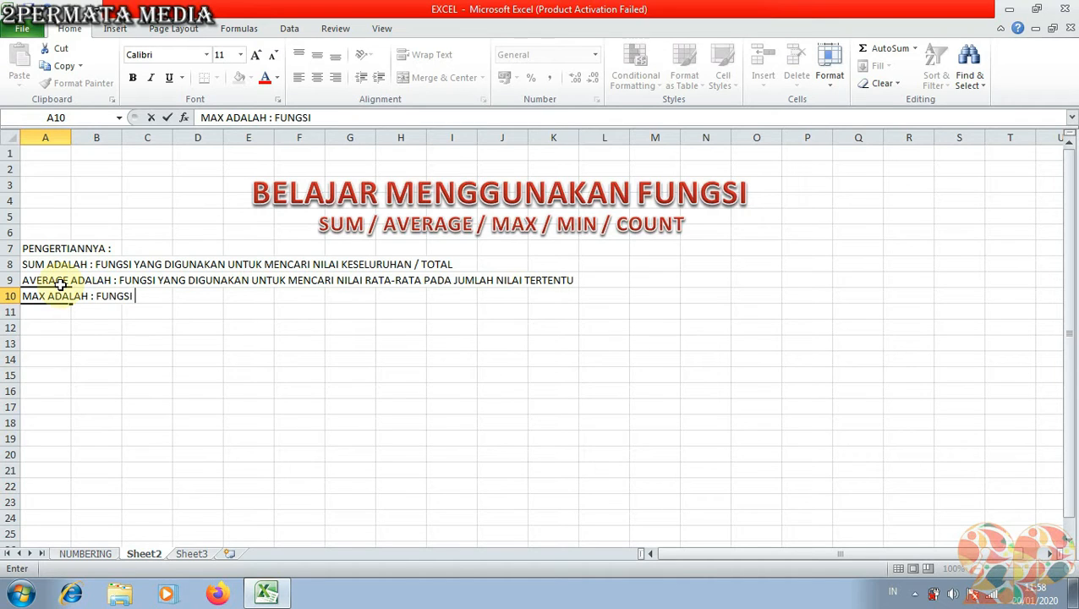
pyautogui.write('YANG DIG')
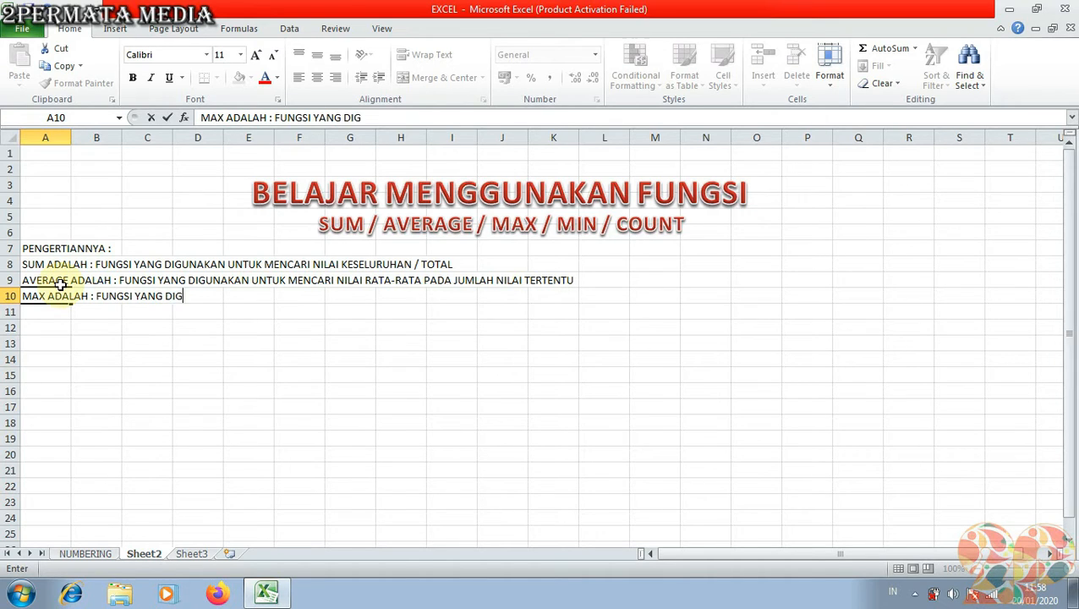
pyautogui.write('UNAKAN')
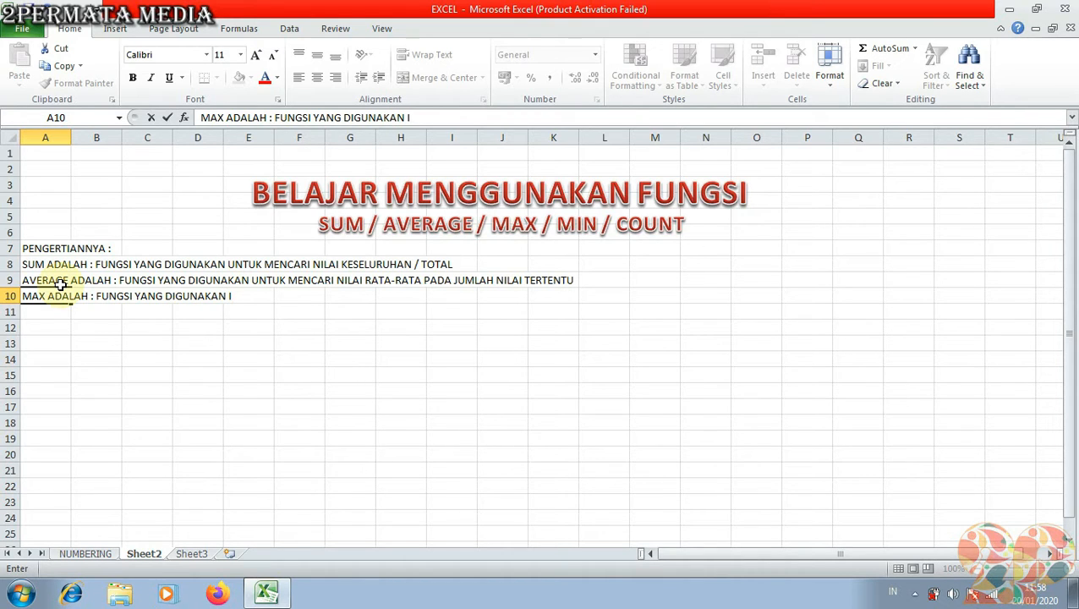
pyautogui.write(' UNTUK MENCA')
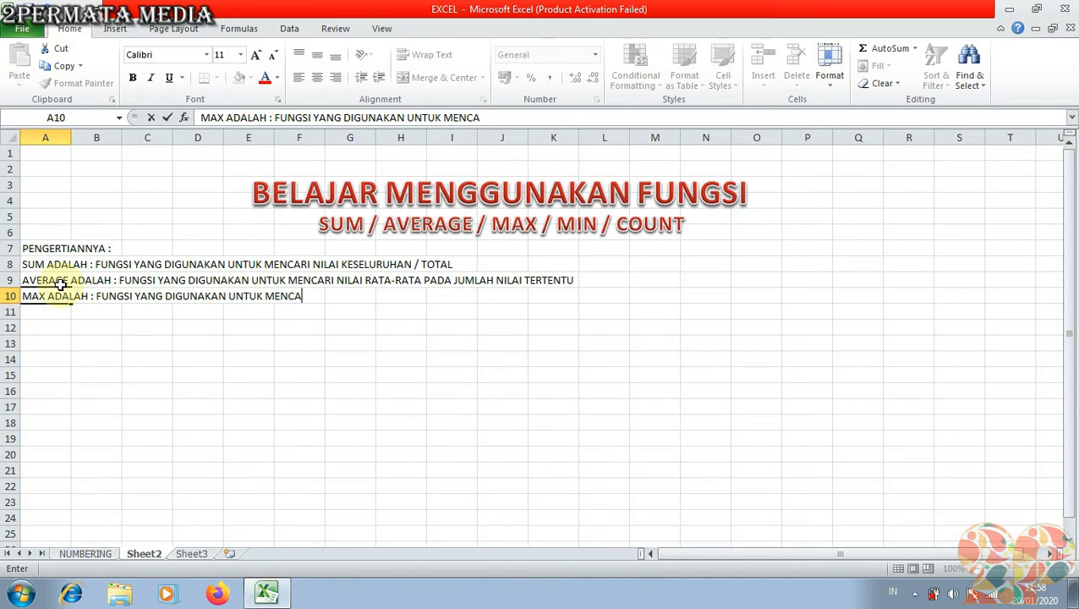
pyautogui.write('RI NILAI TERTI')
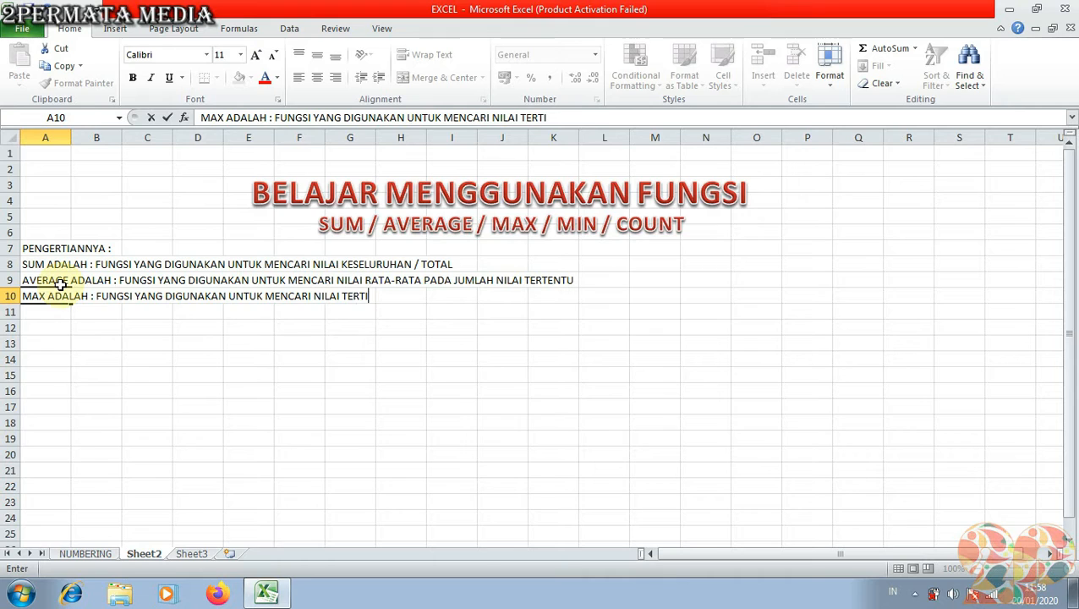
pyautogui.write('NGGI DARI')
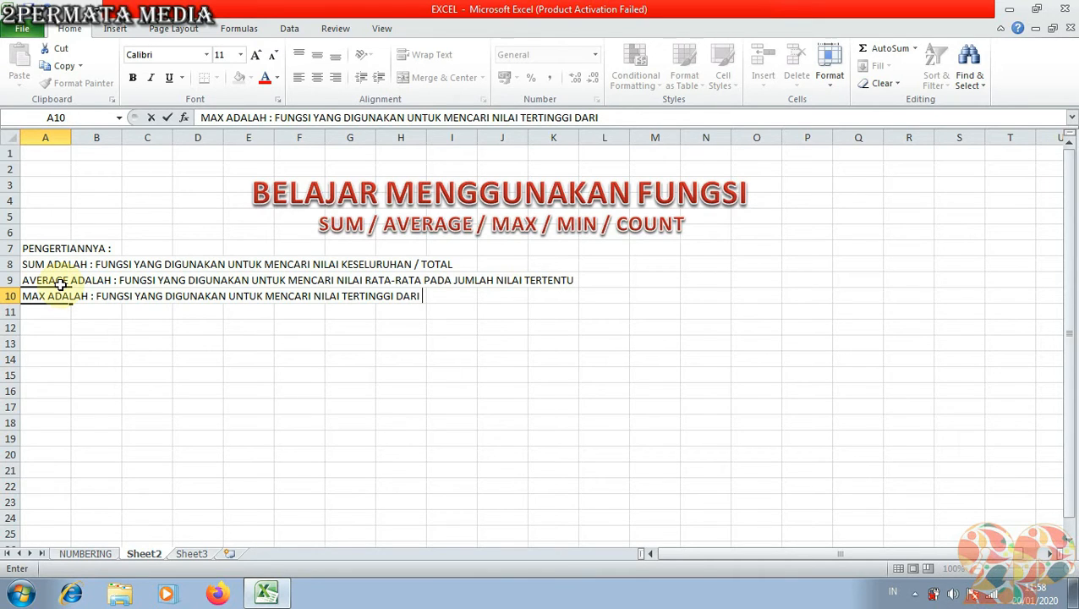
pyautogui.write('BEBERA')
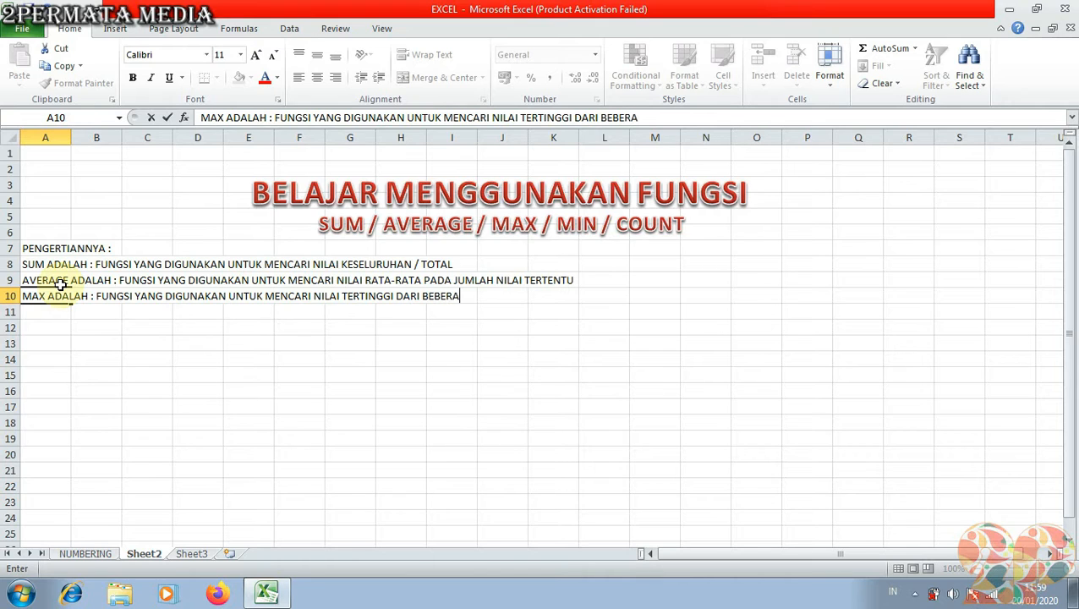
pyautogui.write('PA NILAI')
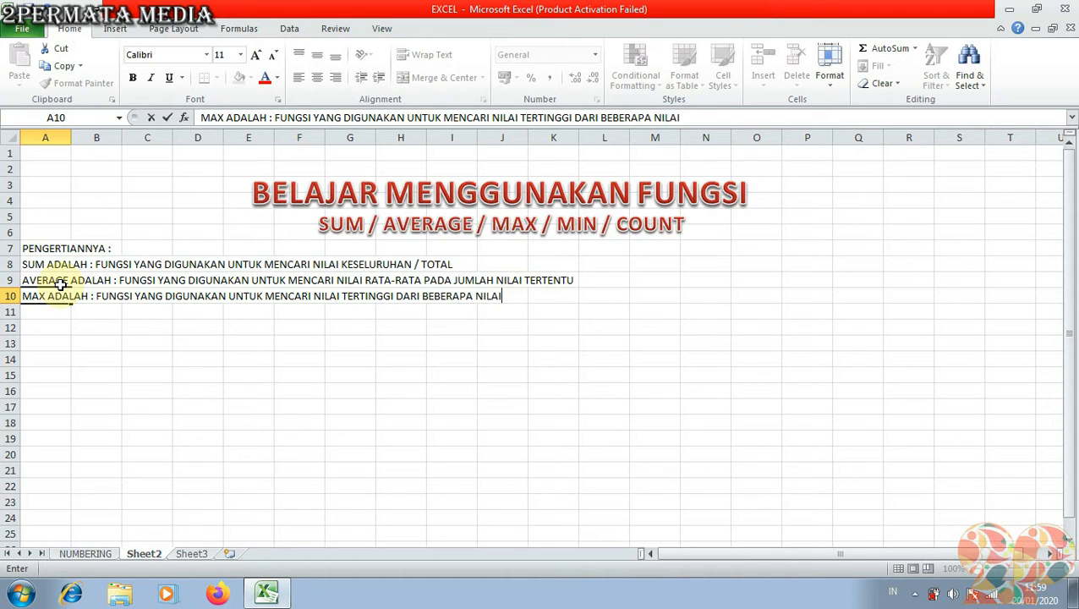
pyautogui.press('Return')
# Enter "MIN ADALAH : FUNGSI YANG DIGUNAKAN UNTUK MENCARI NILAI TERRENDAH DARI BEBERAPA NILAI" in cell A11
pyautogui.write('MIN')
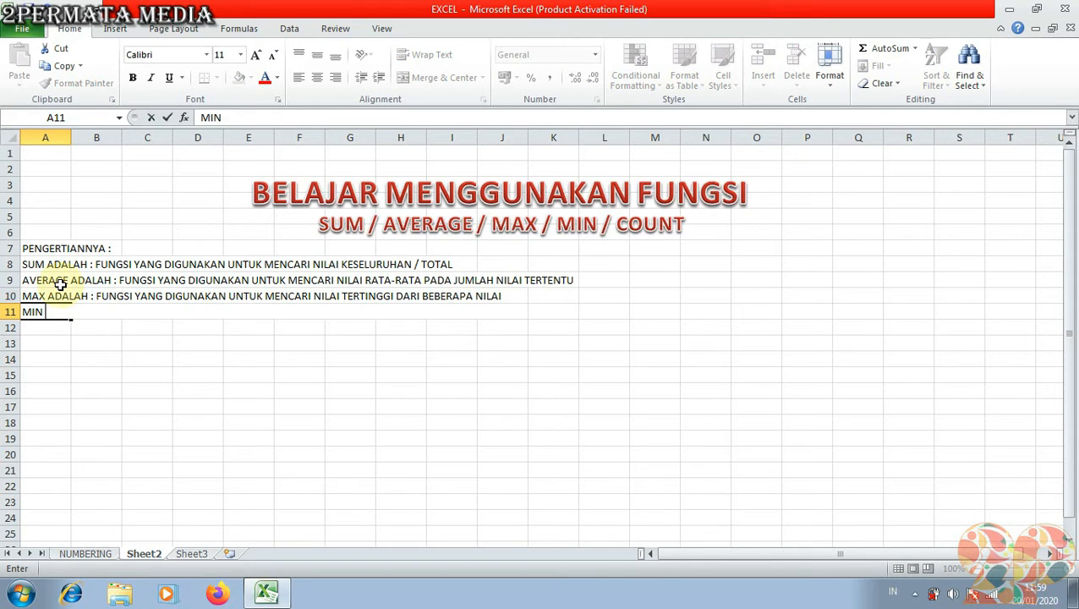
pyautogui.write(' ADALAH')
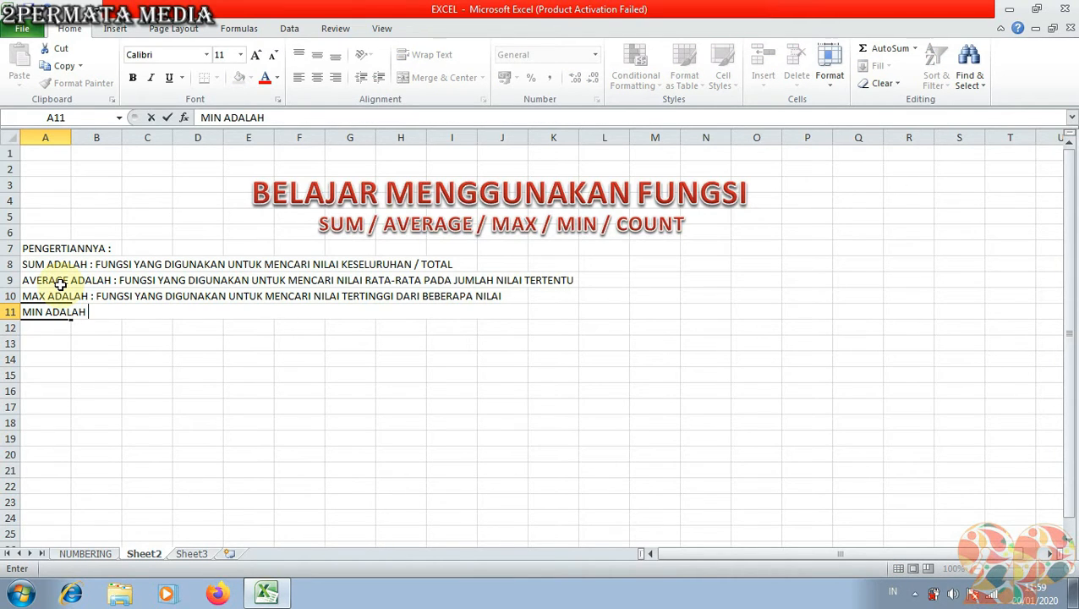
pyautogui.write(' : FUNGSI YAN')
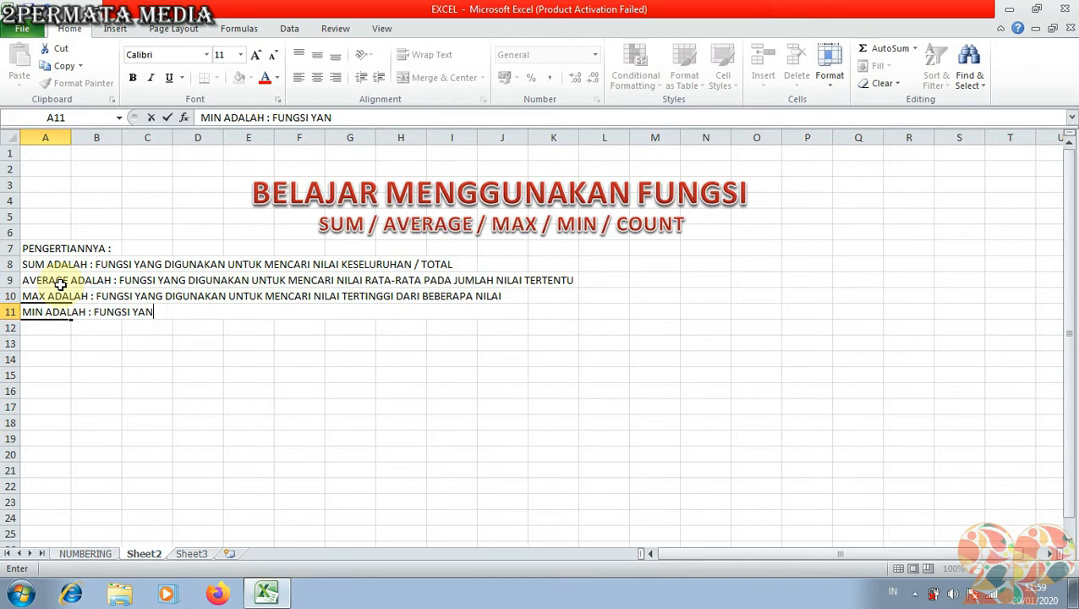
pyautogui.write('G DIGUNAKAN')
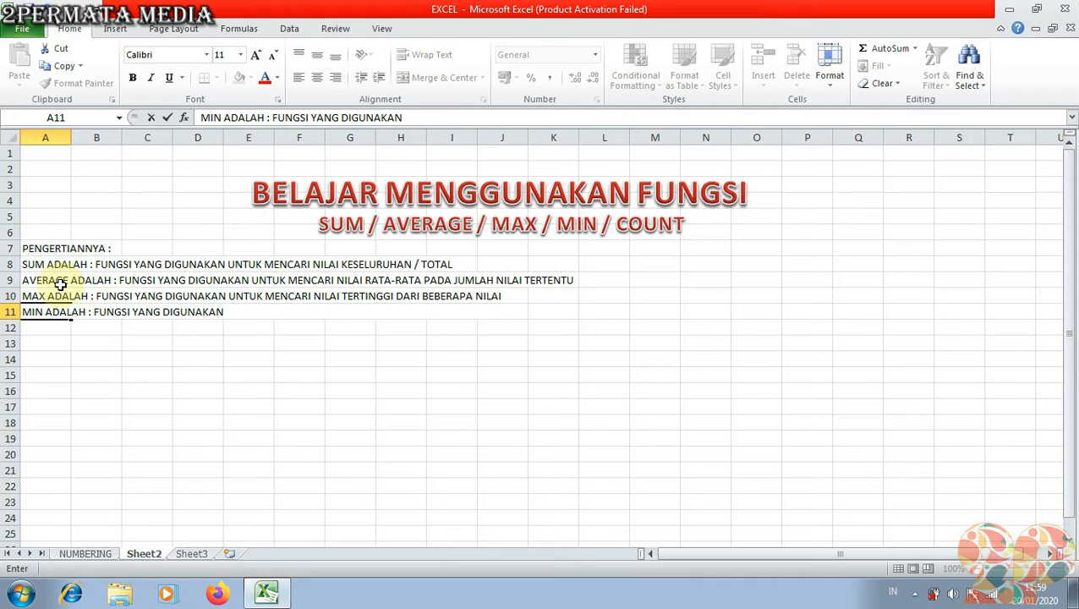
pyautogui.write('UNTUK MEN')
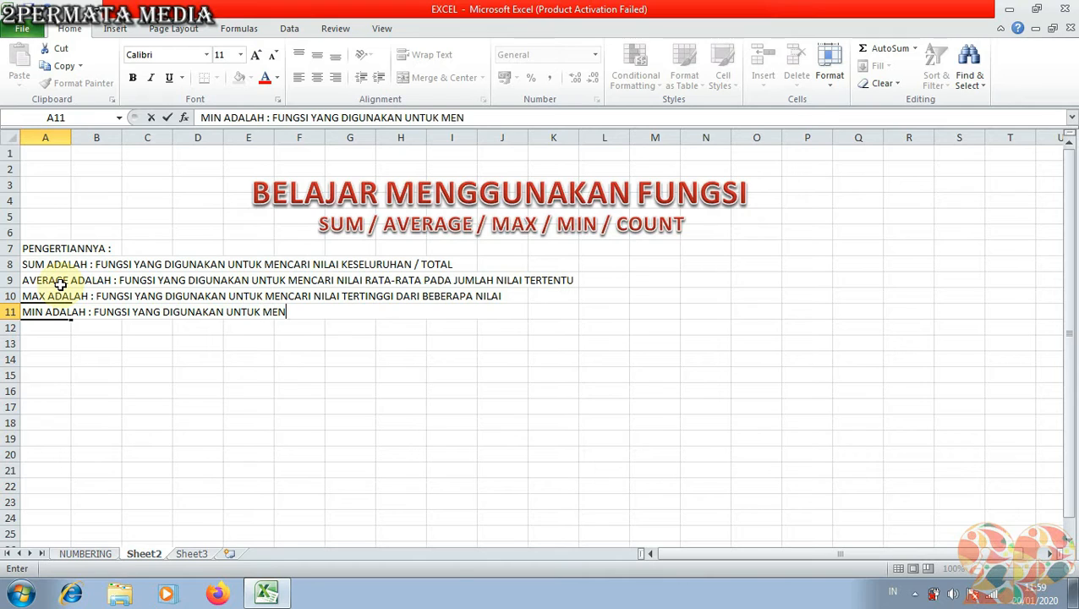
pyautogui.write('CARI NILAI')
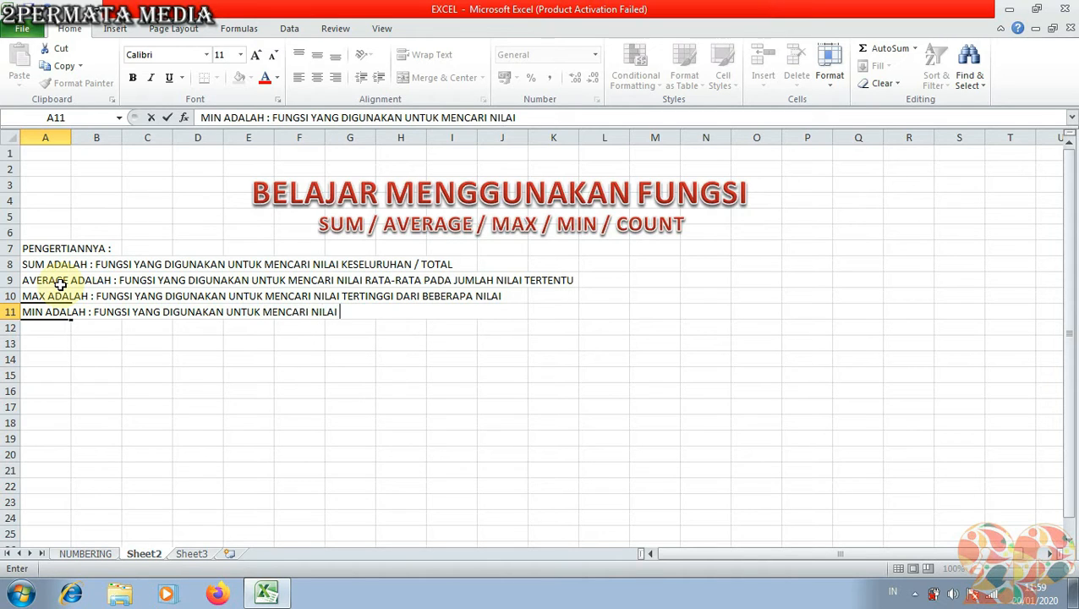
pyautogui.write(' TERRENDAH')
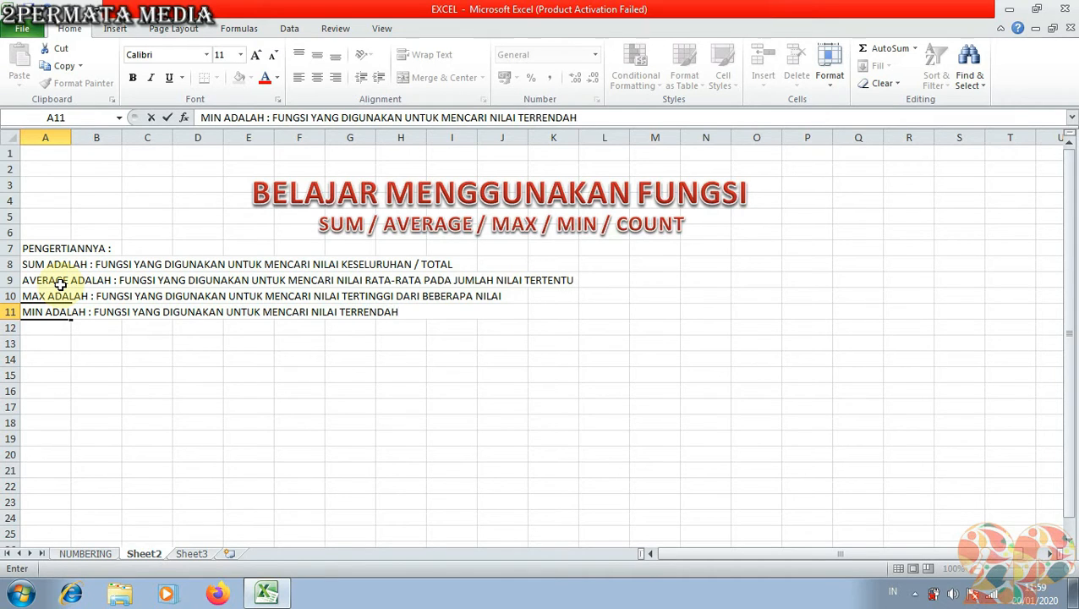
pyautogui.write(' DARI BEBERAPA')
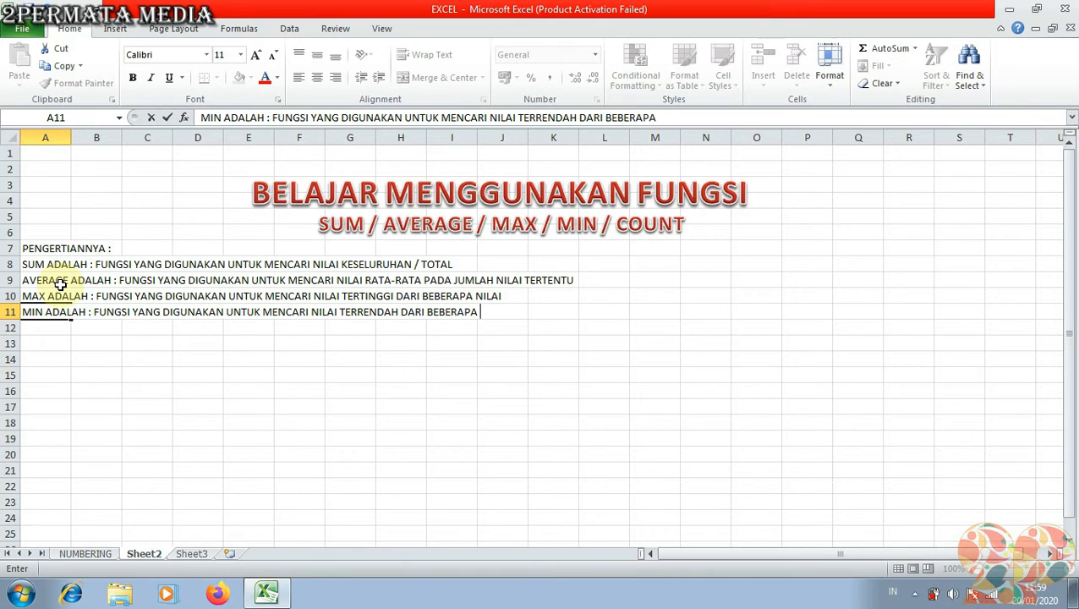
pyautogui.write(' NILAI')
pyautogui.press('Return')
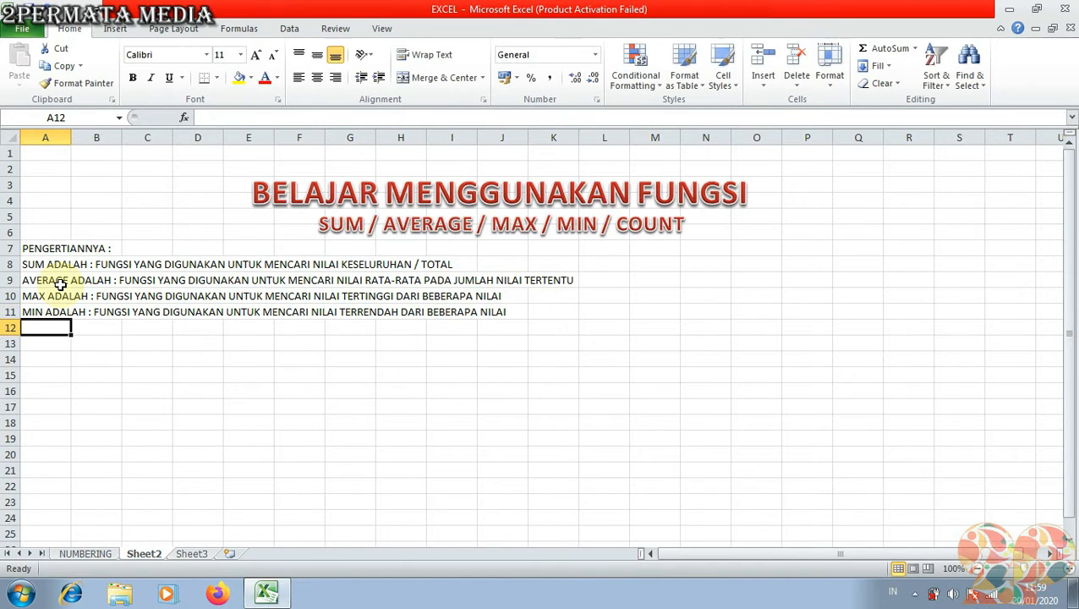
# Enter "COUNT ADALAH : FUNGSI YANG DIGUNAKAN UNTUK MENCARI JUMLAH DATA" in cell A12
pyautogui.write('C')
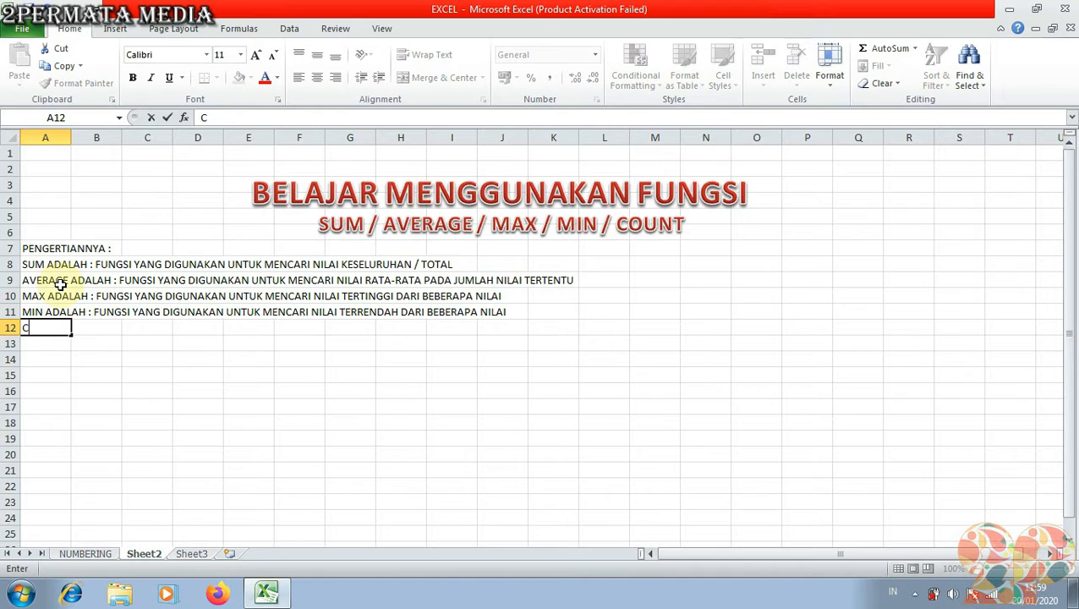
pyautogui.write('AUN')
pyautogui.press('BackSpace')
pyautogui.press('BackSpace')
pyautogui.press('BackSpace')
pyautogui.write('OUNT ADALAH')
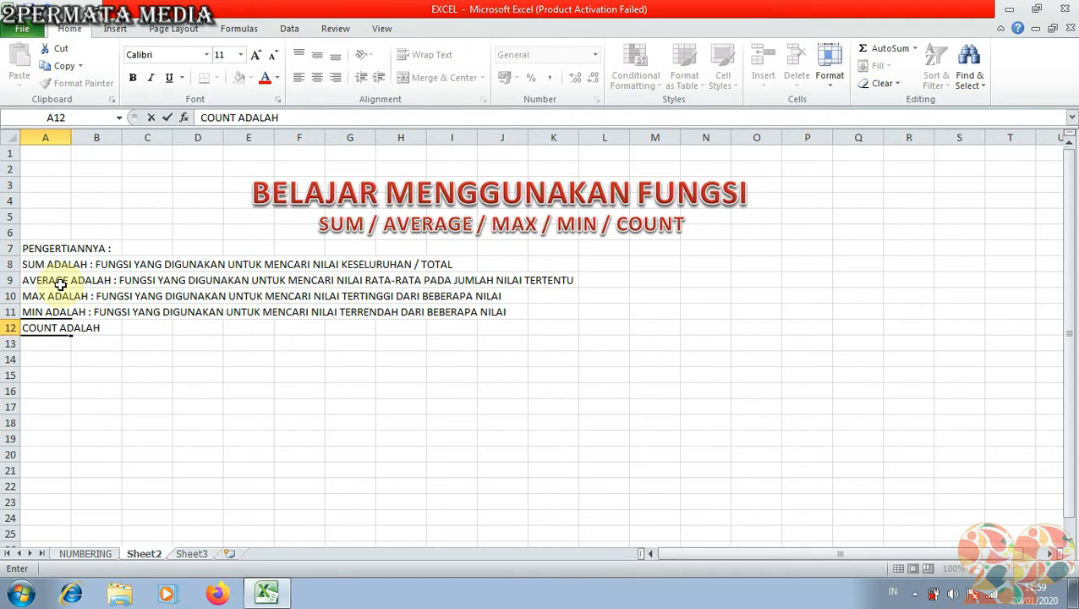
pyautogui.write(' : FUNGSI ')
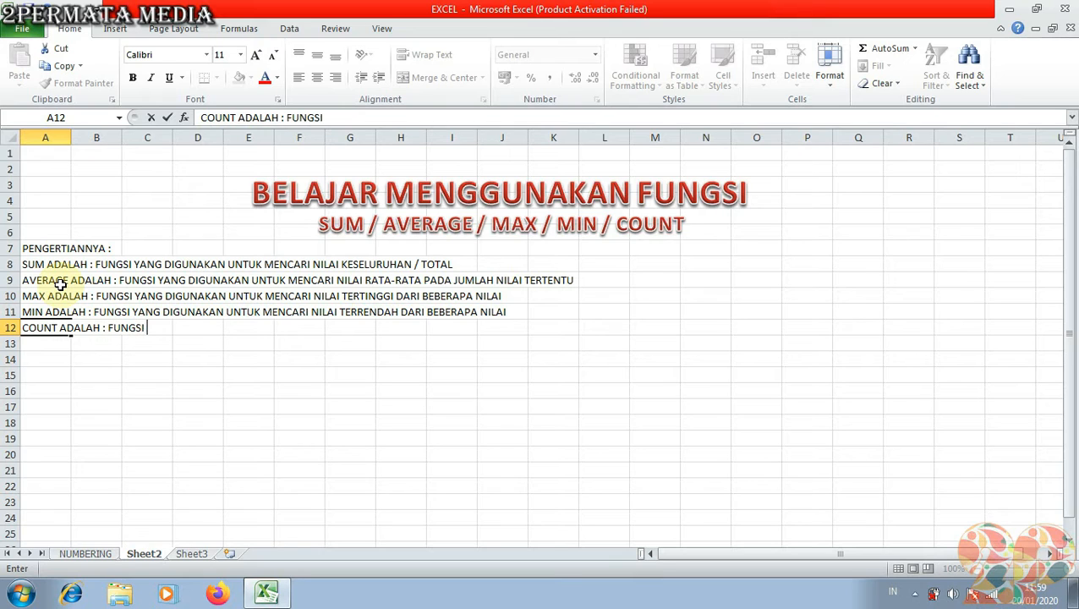
pyautogui.write('YANG DIG')
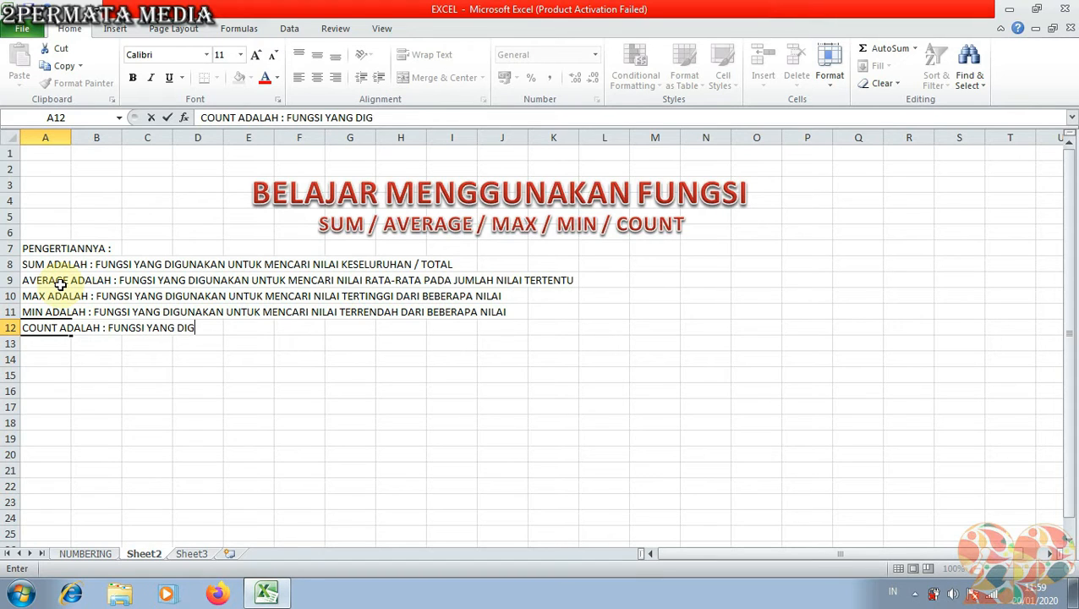
pyautogui.write('UNAKAN')
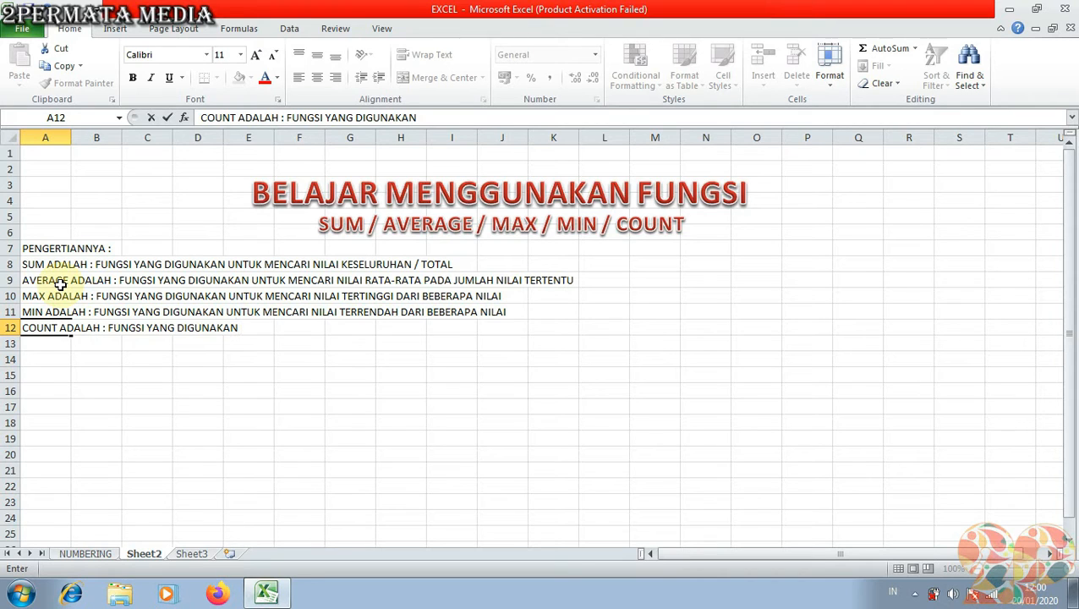
pyautogui.write('UNTUK ME')
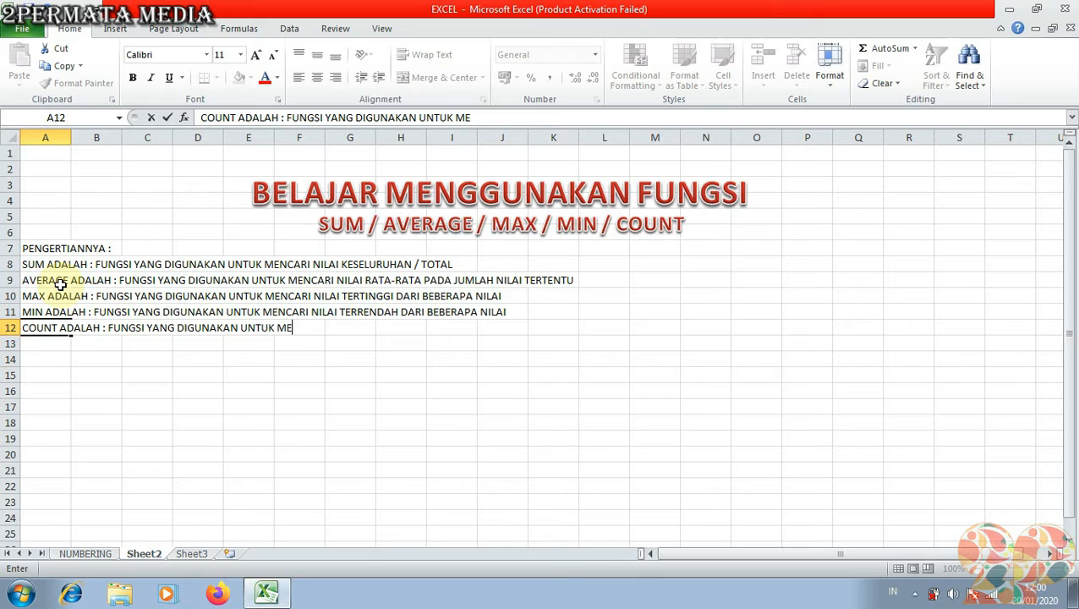
pyautogui.write('NCARI JUMLAH')
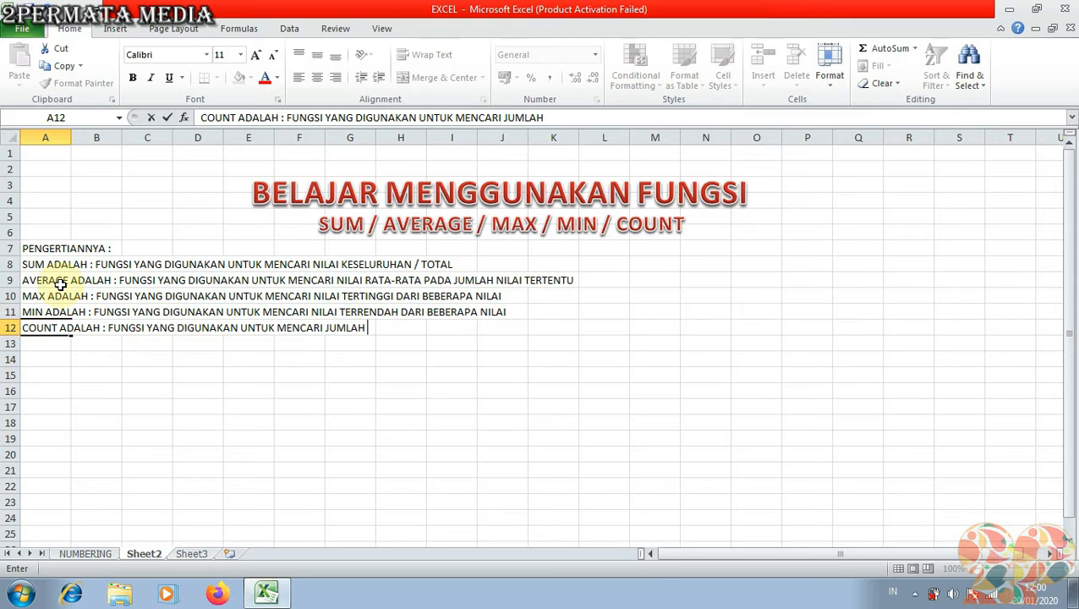
pyautogui.write(' DATA')
pyautogui.press('Return')
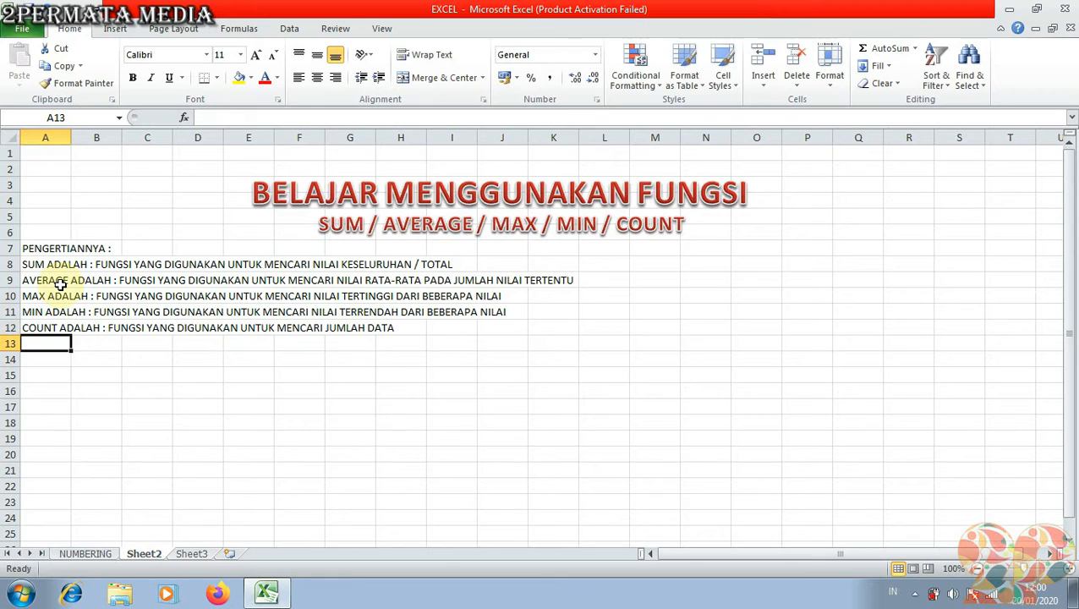
# Fill the heading and definitions block A7:K12 with yellow
pyautogui.moveTo(32, 247); pyautogui.dragTo(541, 333)
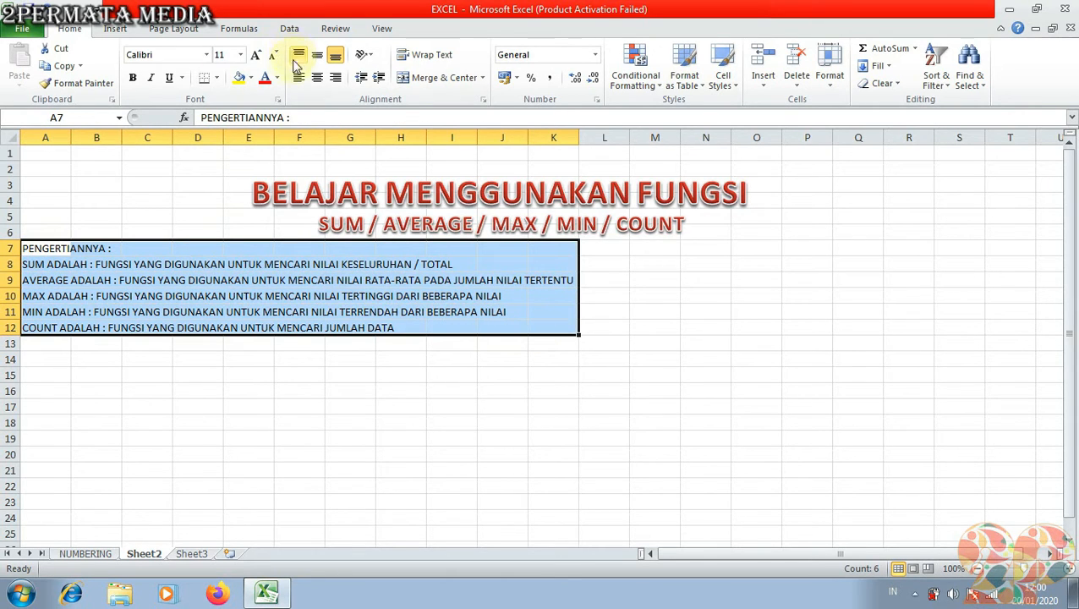
pyautogui.click(241, 82)
pyautogui.click(239, 406)
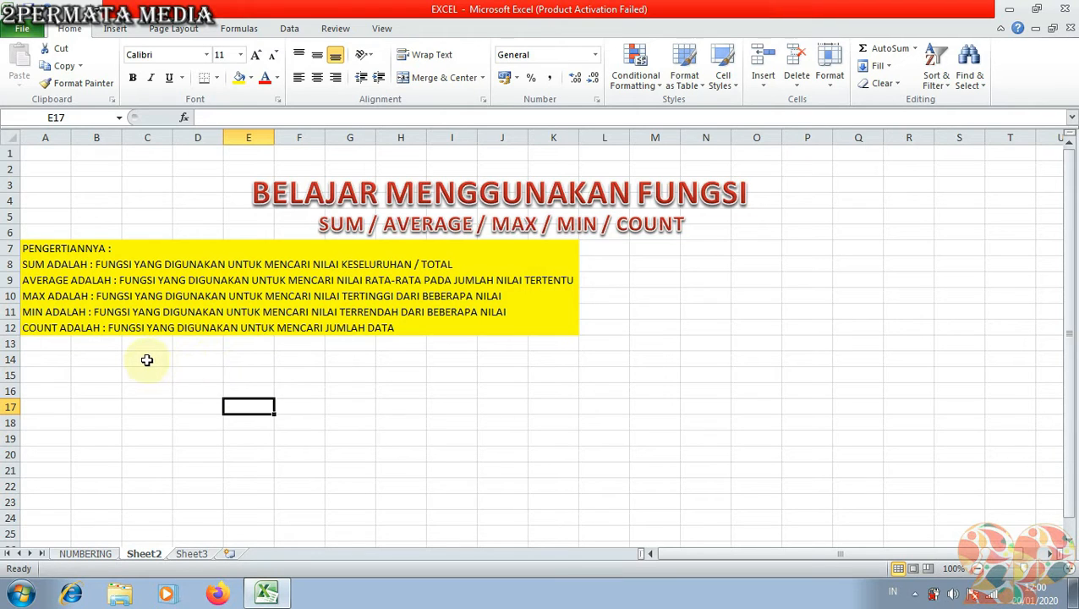
# Apply thin outline and inside borders to the range C14:G20 to form an empty table grid
pyautogui.moveTo(147, 358); pyautogui.dragTo(339, 453)
pyautogui.rightClick(200, 411)
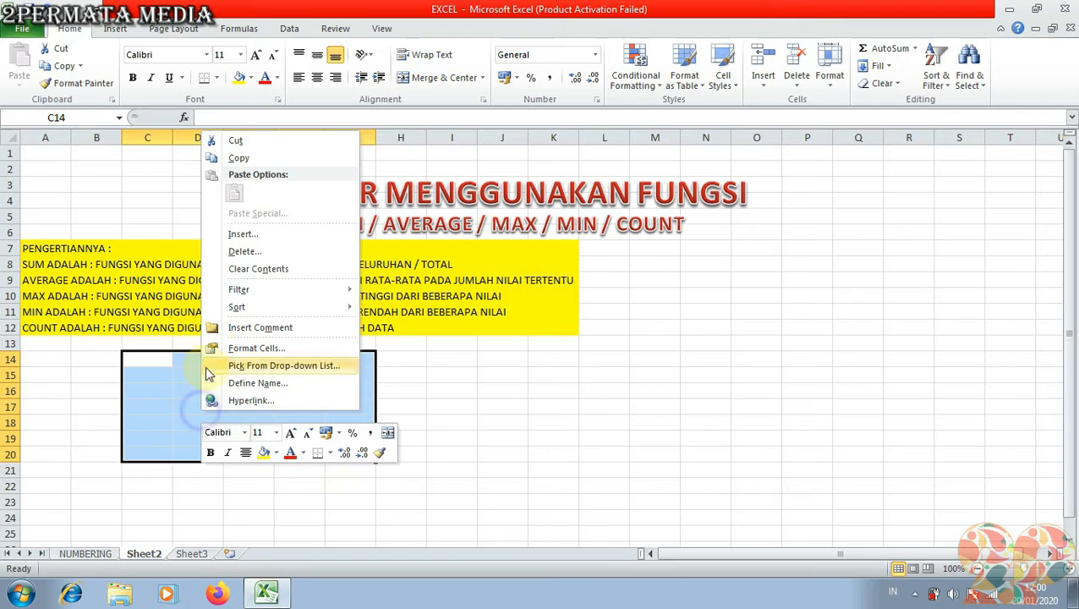
pyautogui.click(254, 347)
pyautogui.click(213, 197)
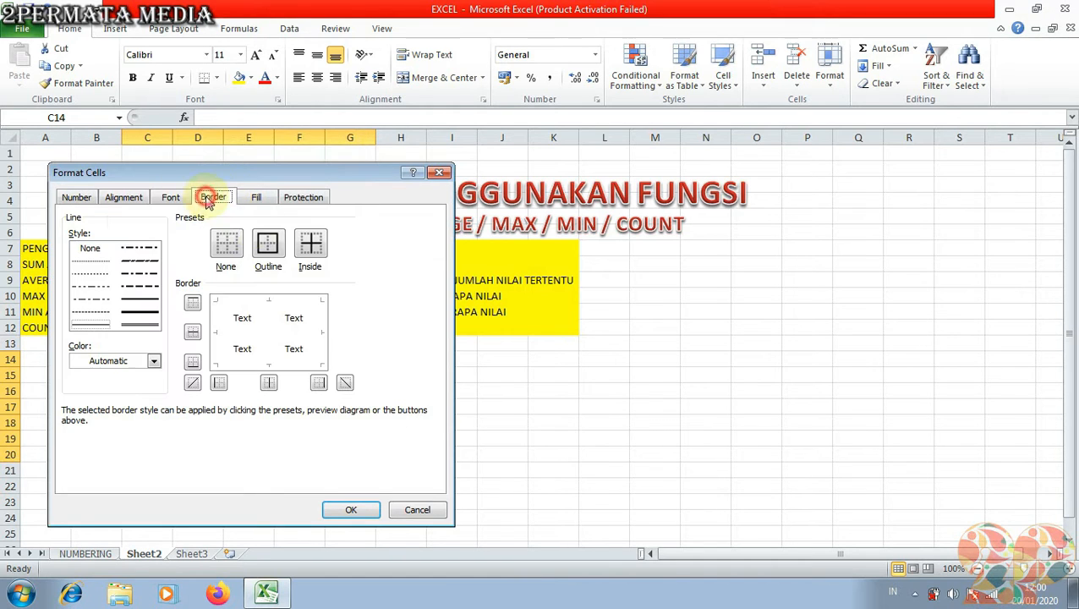
pyautogui.click(267, 244)
pyautogui.click(310, 247)
pyautogui.click(351, 509)
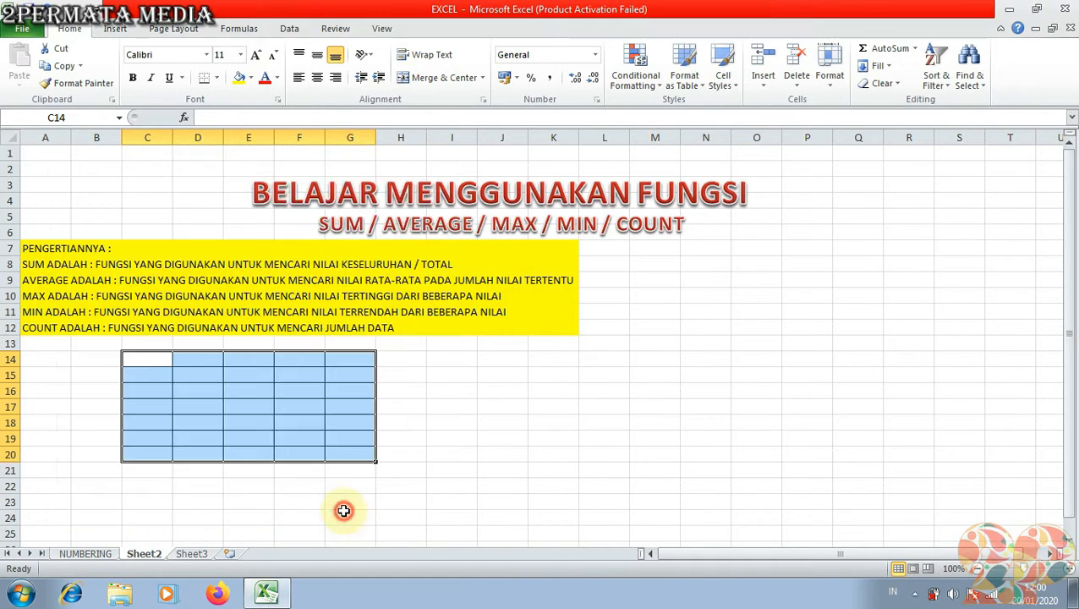
pyautogui.click(347, 501)
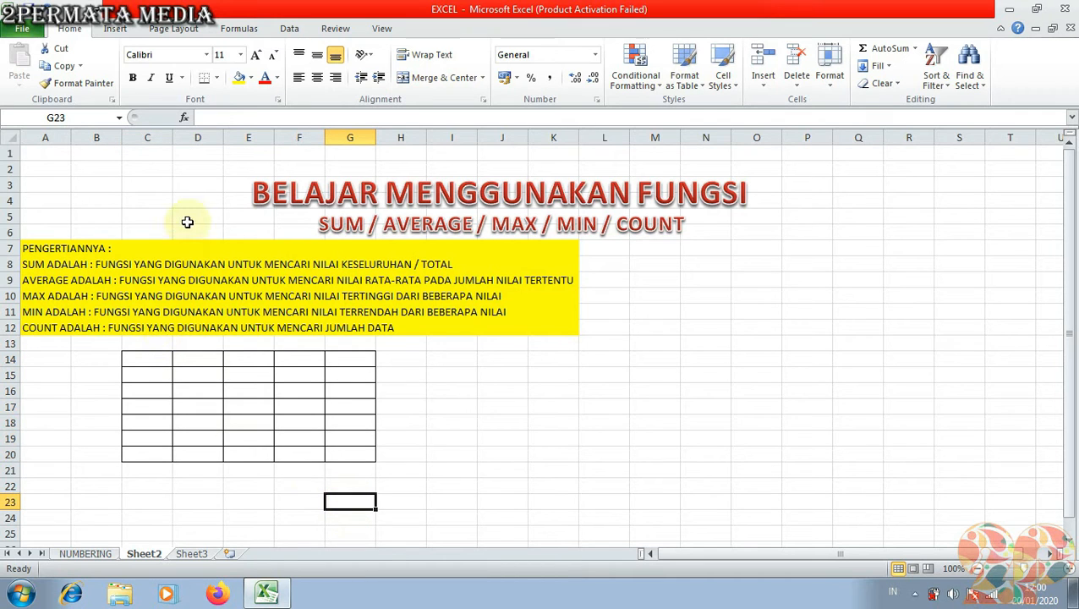
# Widen columns C through G so the bordered table below the definitions has roomier cells
pyautogui.moveTo(173, 138); pyautogui.dragTo(254, 140)
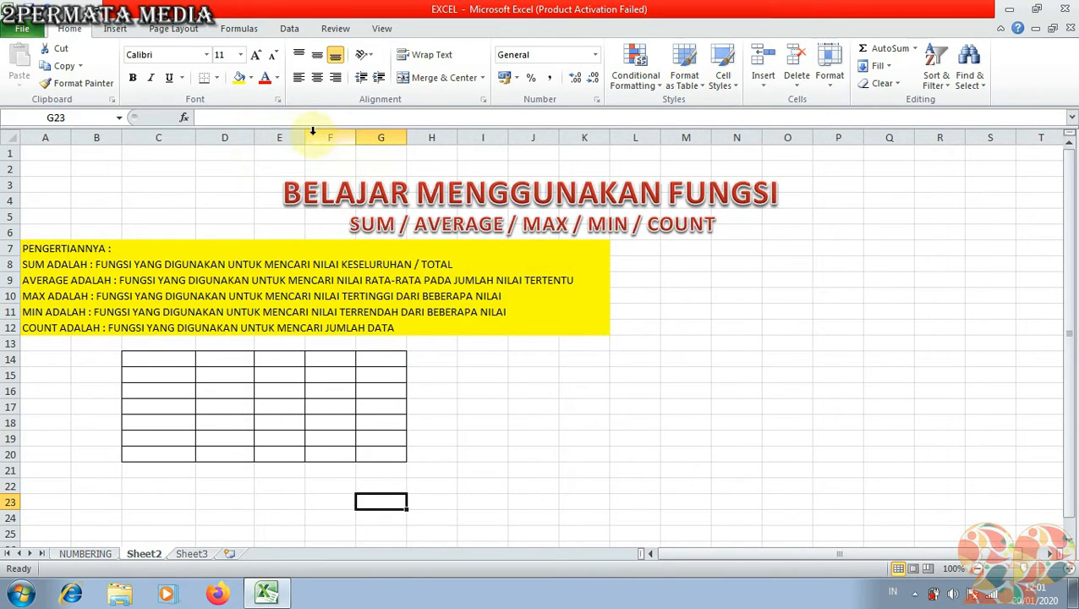
pyautogui.moveTo(305, 138); pyautogui.dragTo(445, 144)
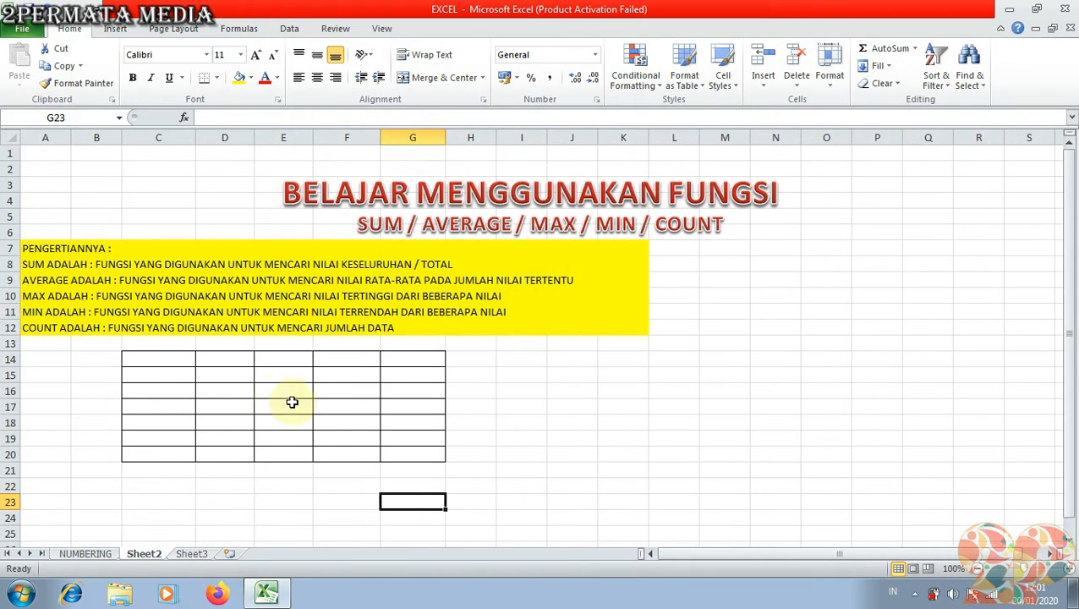
# Merge and center cells C14:C15 and cells D14:G14 to form the table's header areas
pyautogui.moveTo(150, 356); pyautogui.dragTo(146, 373)
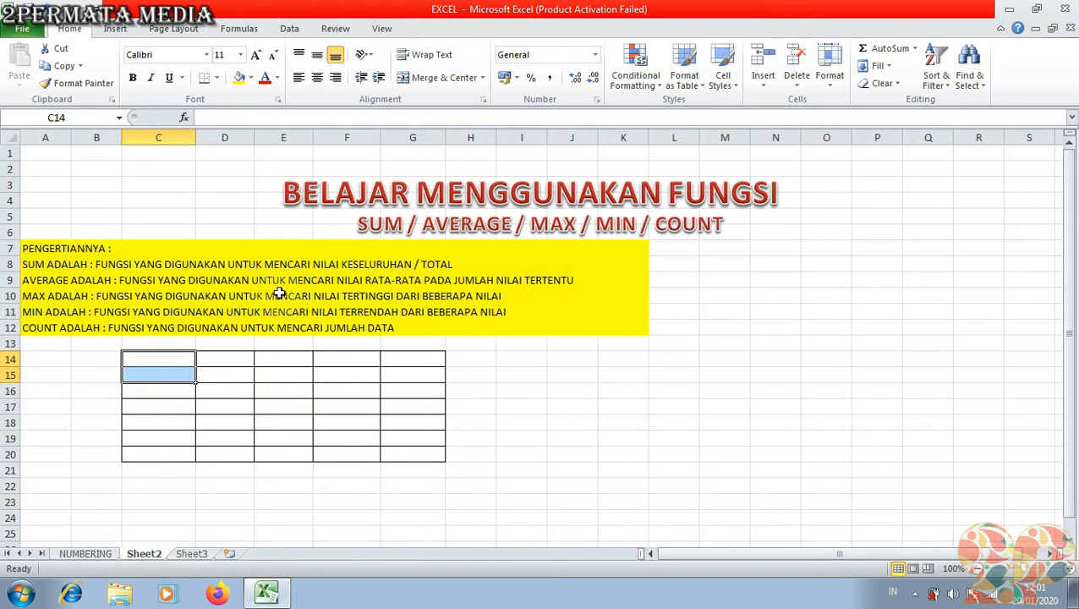
pyautogui.click(438, 77)
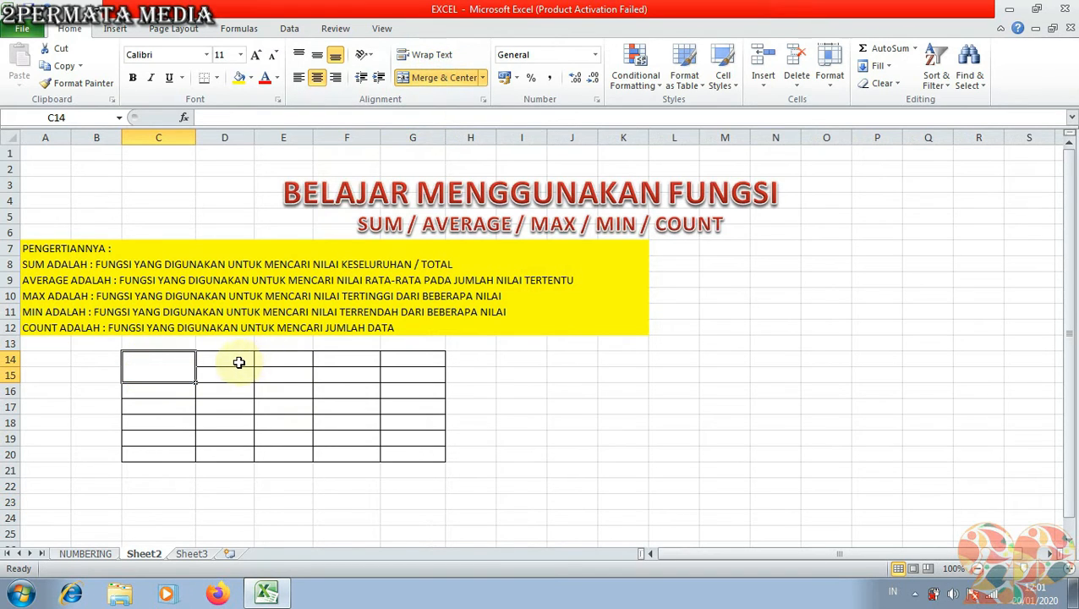
pyautogui.moveTo(233, 361); pyautogui.dragTo(406, 359)
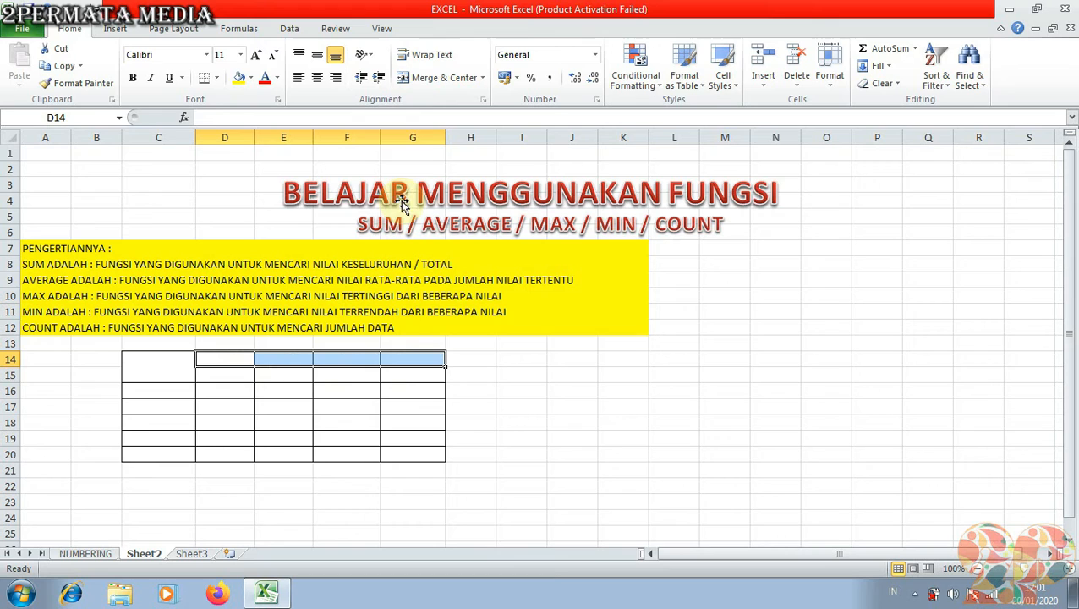
pyautogui.click(440, 77)
# Enter the header NAMA in merged cell C14 and NILAI in merged cell D14
pyautogui.click(170, 368)
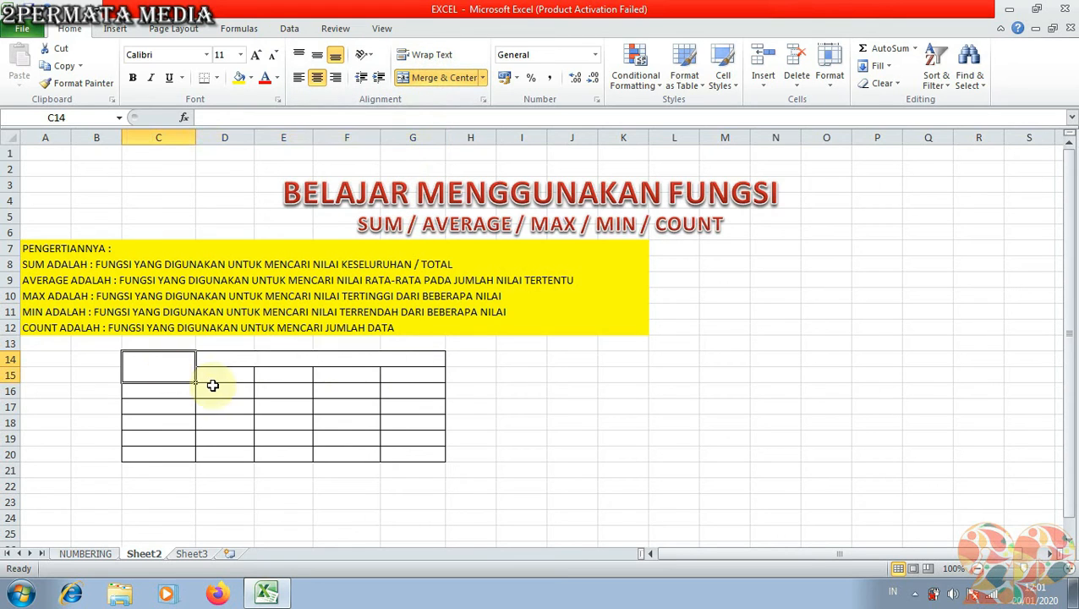
pyautogui.write('NAMA')
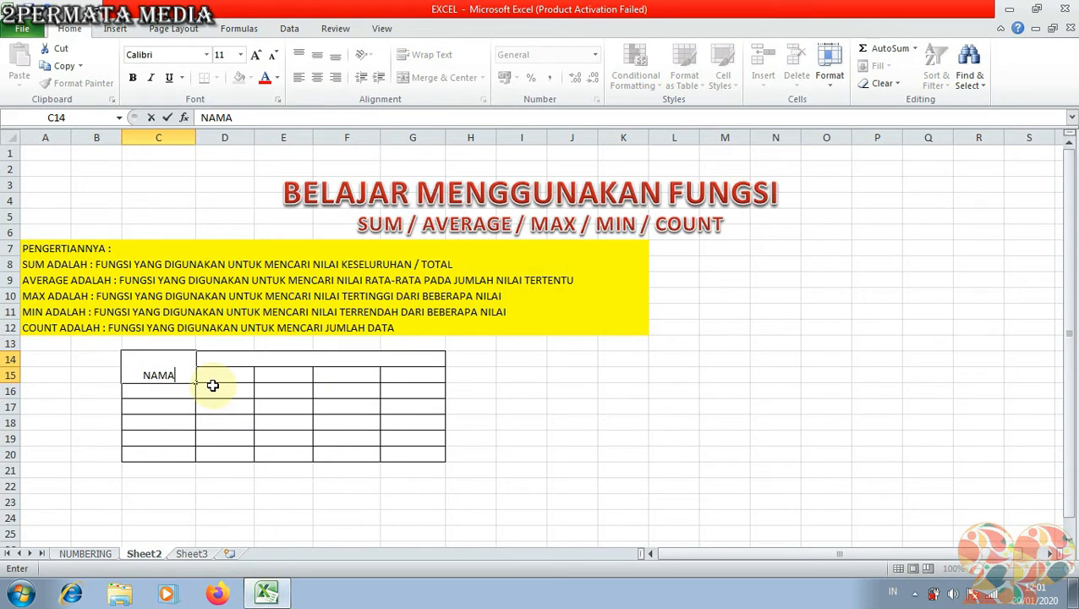
pyautogui.press('Tab')
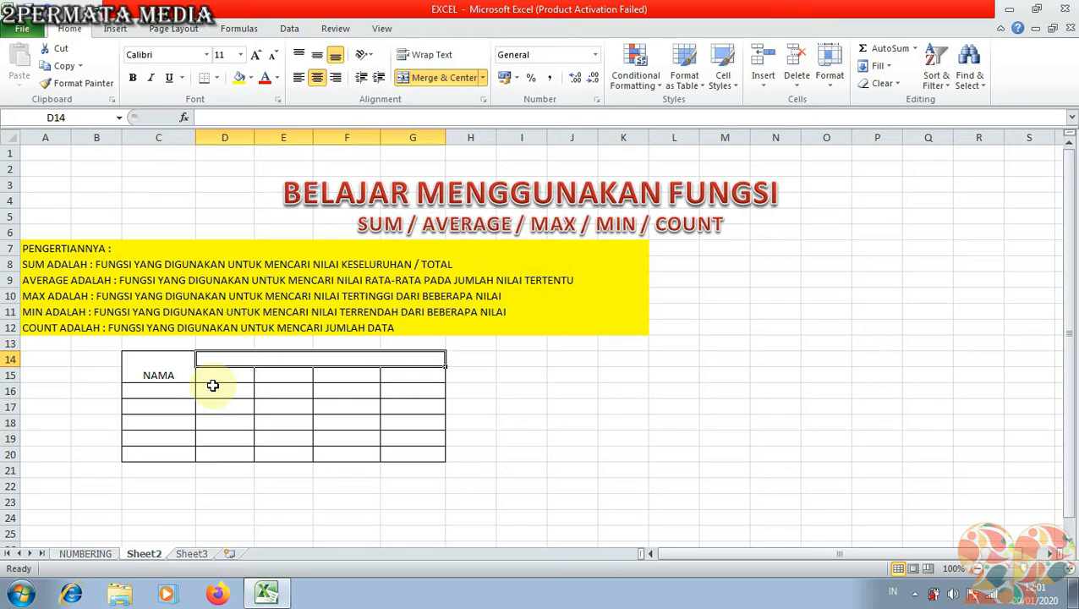
pyautogui.write('NILAI')
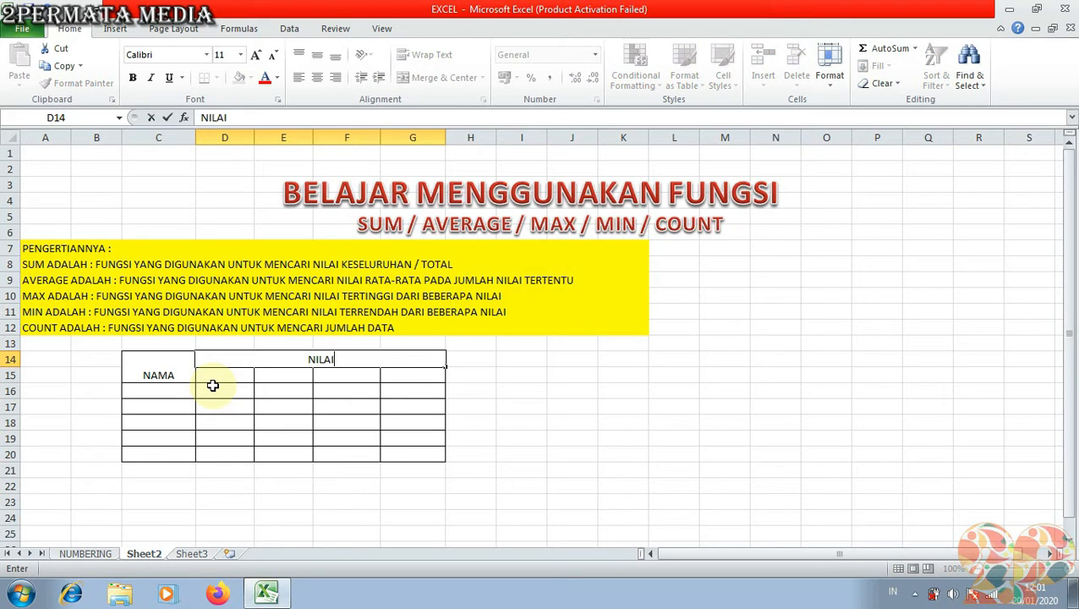
# Enter the subject headings MTK, IPA, IPS and AGAMA in cells D15 through G15
pyautogui.click(212, 374)
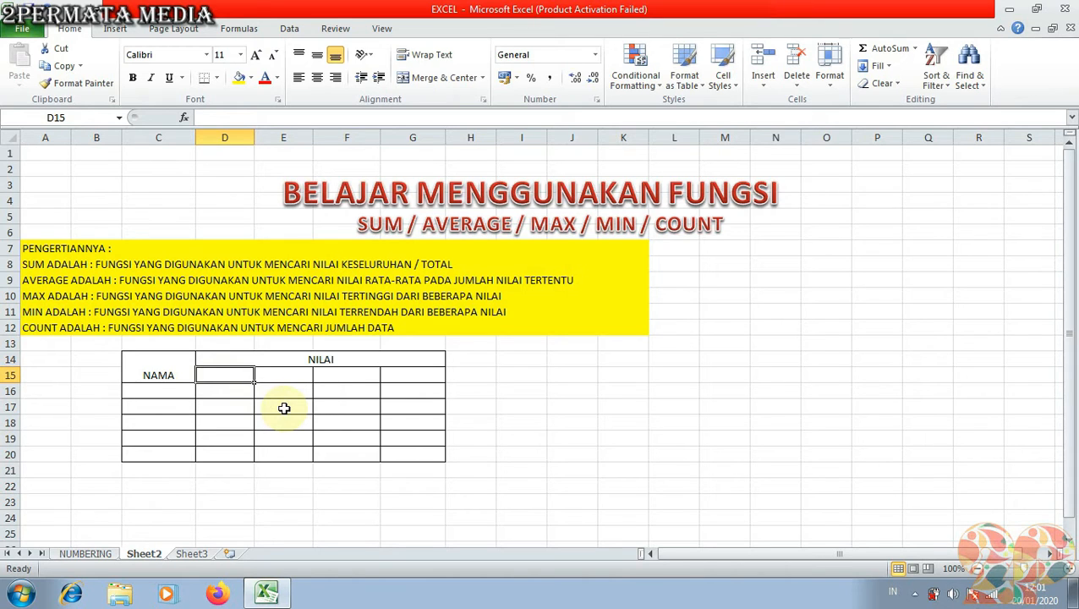
pyautogui.write('MTK')
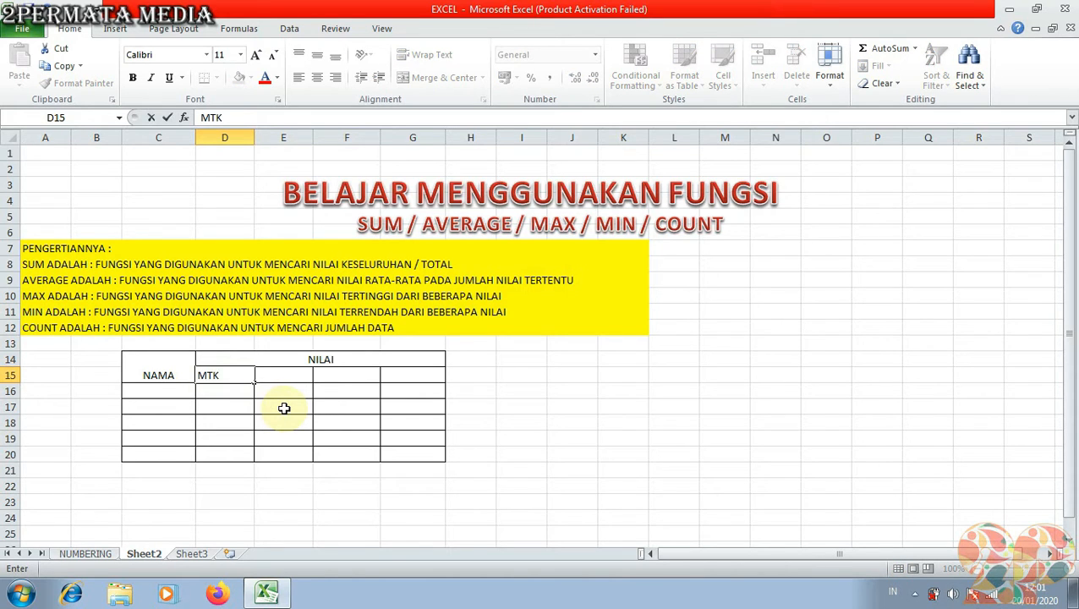
pyautogui.press('Tab')
pyautogui.write('IPA')
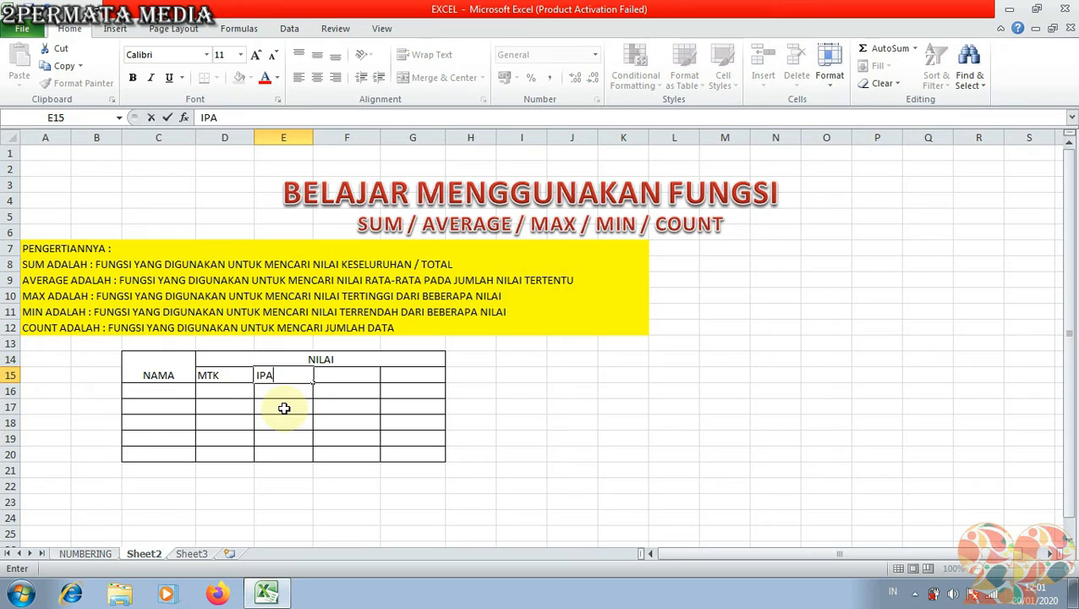
pyautogui.press('Tab')
pyautogui.write('IPS')
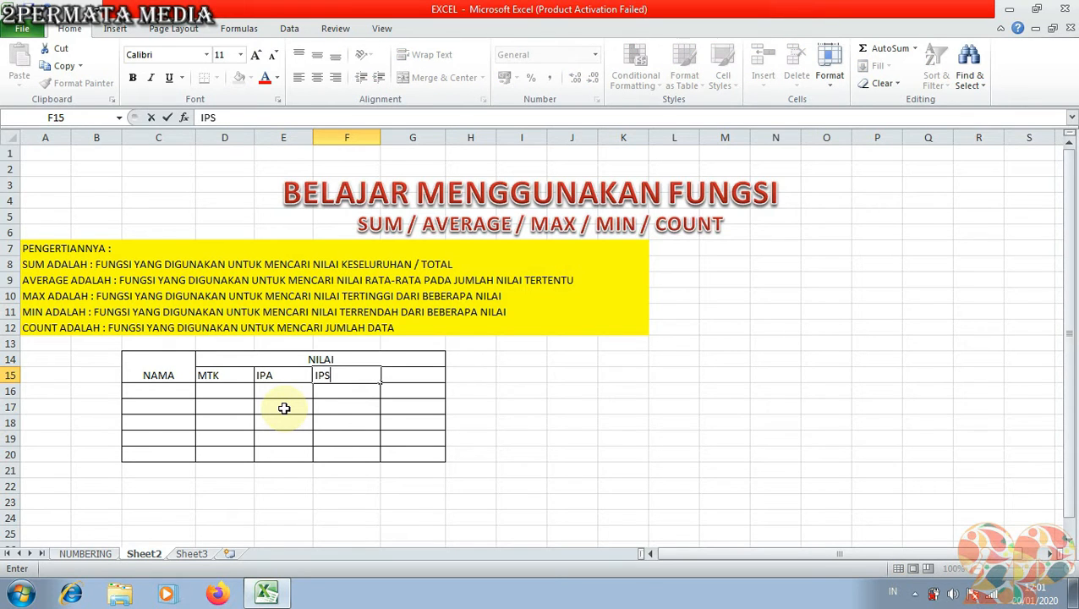
pyautogui.press('Tab')
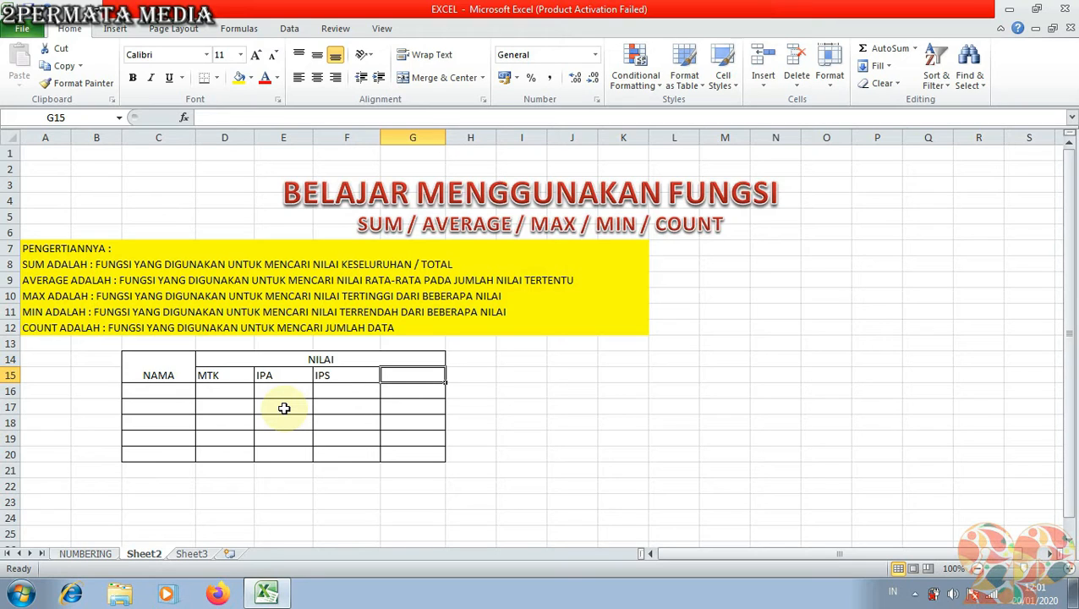
pyautogui.write('AGAMA')
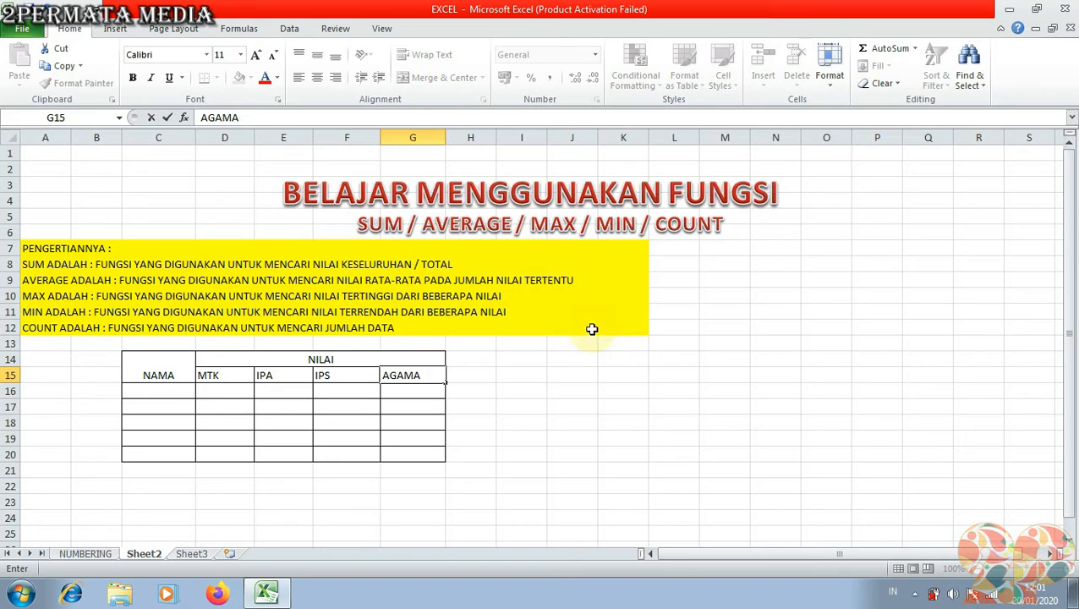
pyautogui.click(512, 423)
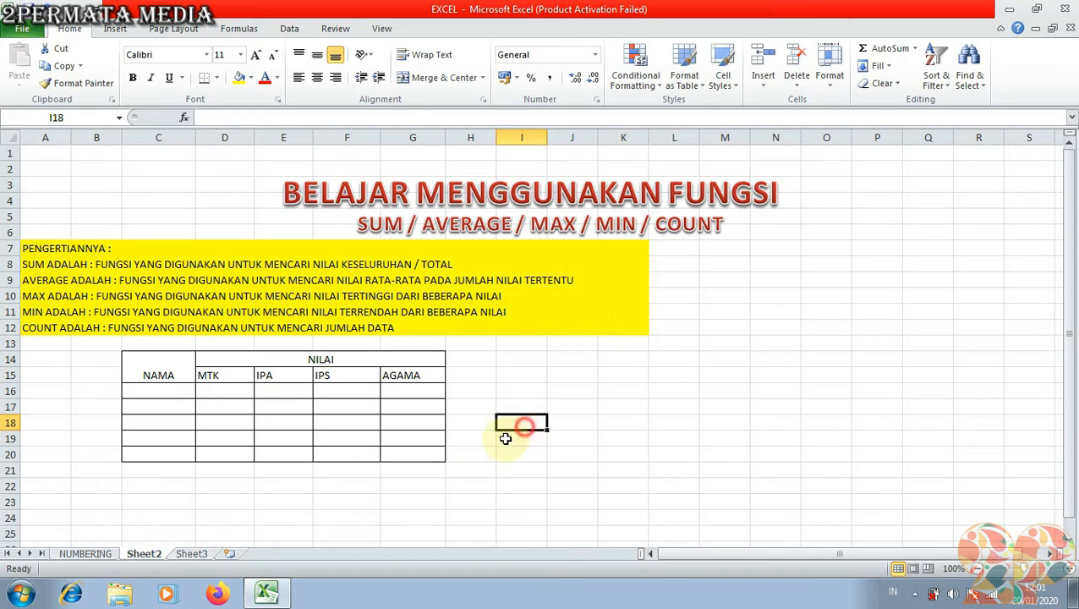
# Format the table header C14:G15 as bold, size 14, and centered both vertically and horizontally
pyautogui.moveTo(152, 361); pyautogui.dragTo(357, 381)
pyautogui.click(317, 55)
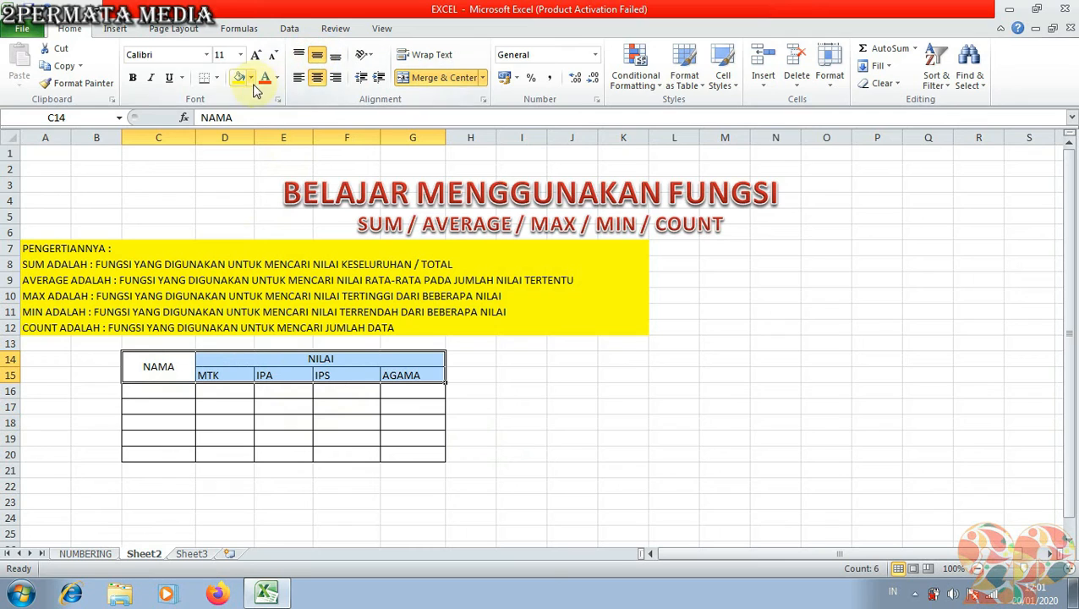
pyautogui.click(132, 77)
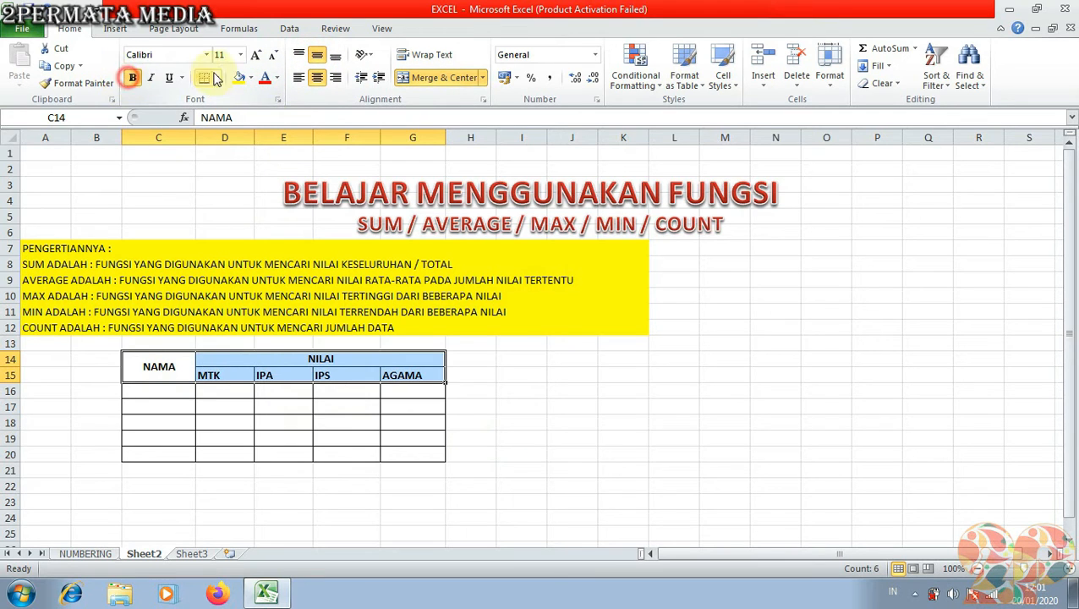
pyautogui.click(256, 55)
pyautogui.click(256, 54)
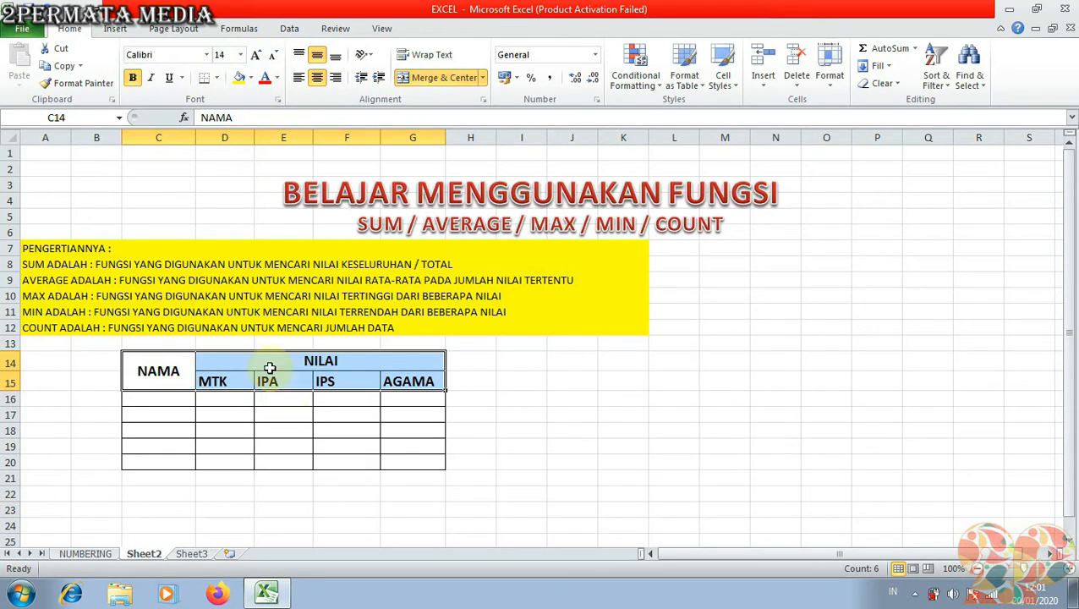
pyautogui.click(317, 77)
pyautogui.click(317, 77)
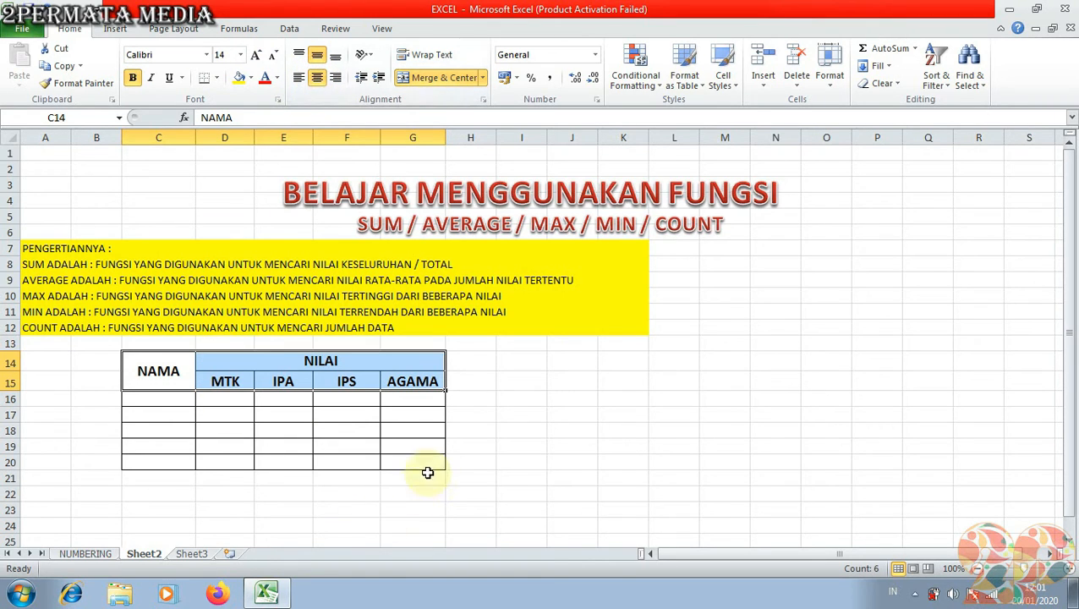
pyautogui.click(584, 459)
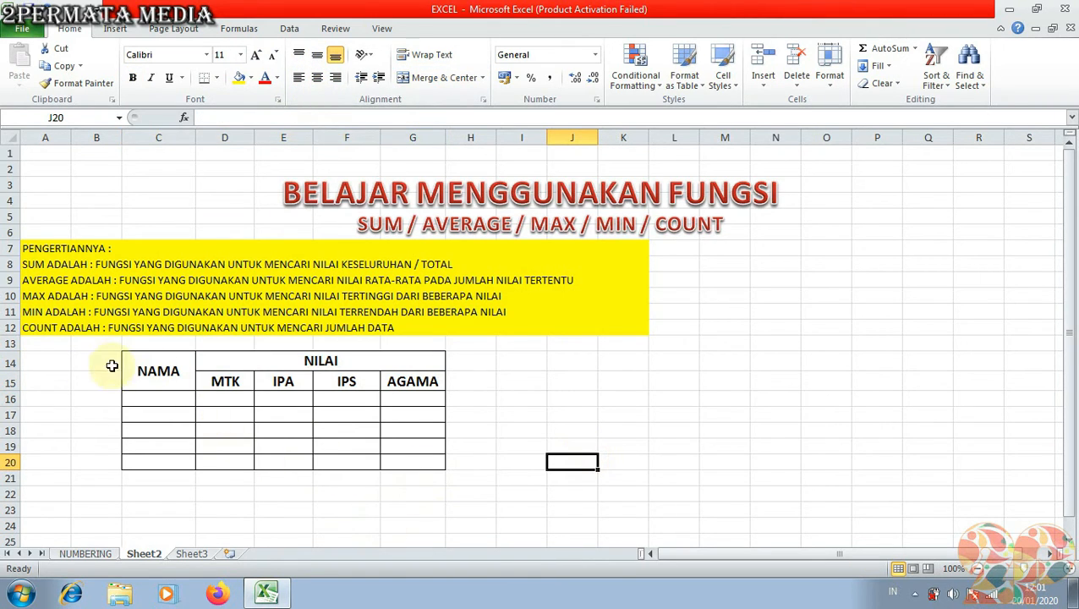
# Fill the table header range C14:G15 with light blue
pyautogui.moveTo(131, 367); pyautogui.dragTo(331, 363)
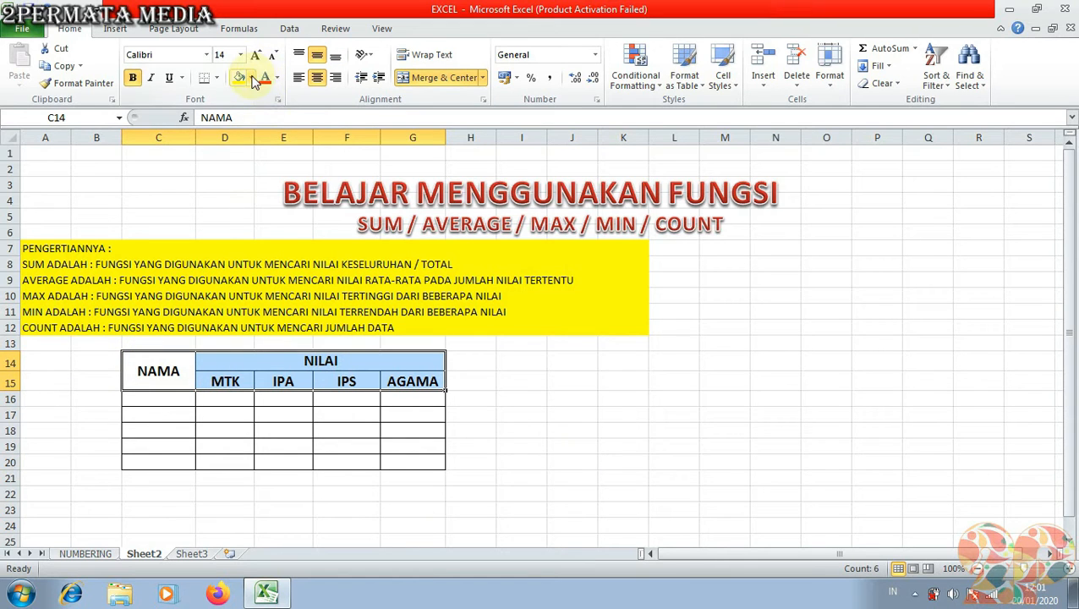
pyautogui.click(250, 78)
pyautogui.click(318, 193)
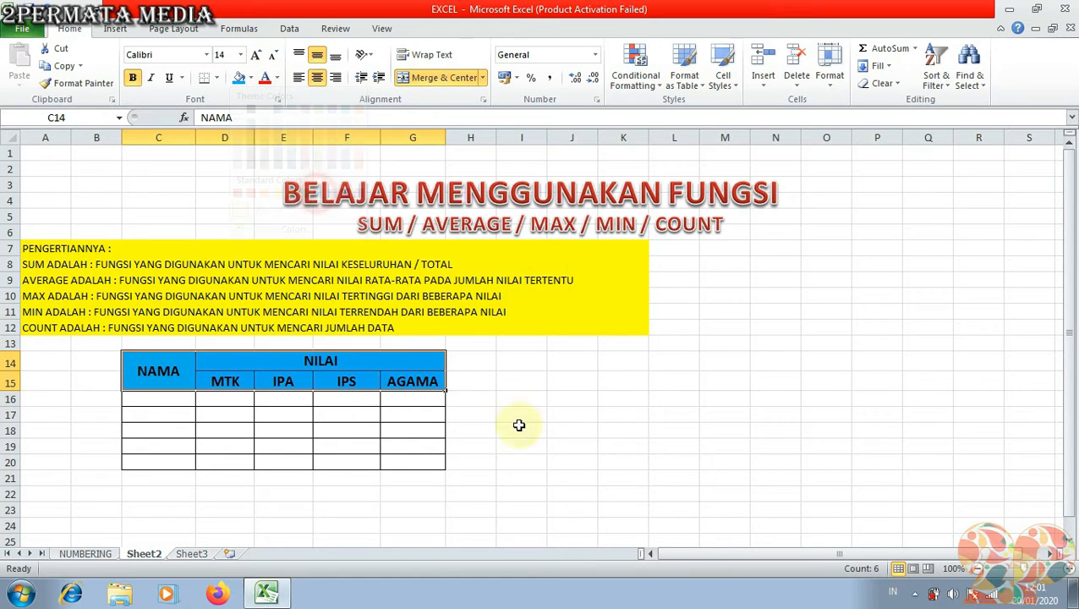
pyautogui.click(518, 430)
# Enter the five students' names in the NAMA column, cells C16 through C20
pyautogui.click(156, 398)
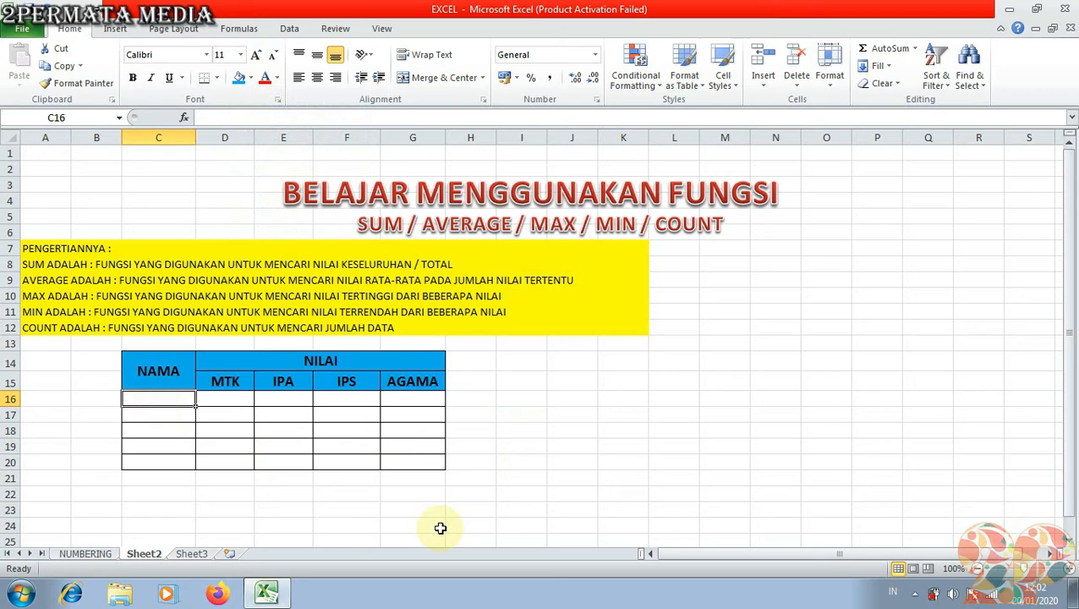
pyautogui.write('JAUHARI')
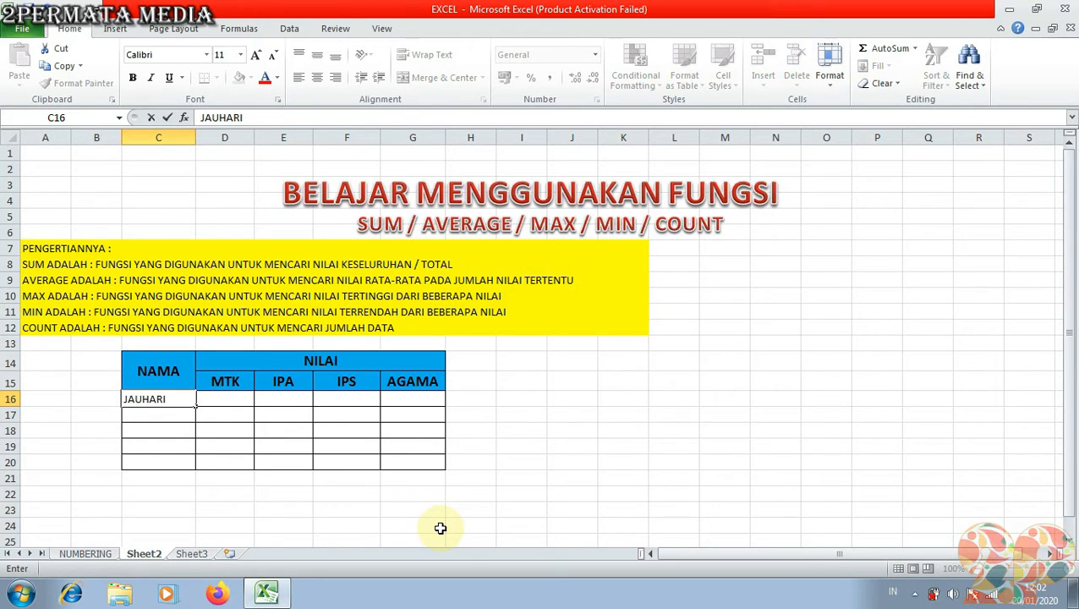
pyautogui.press('Return')
pyautogui.write('CINDI')
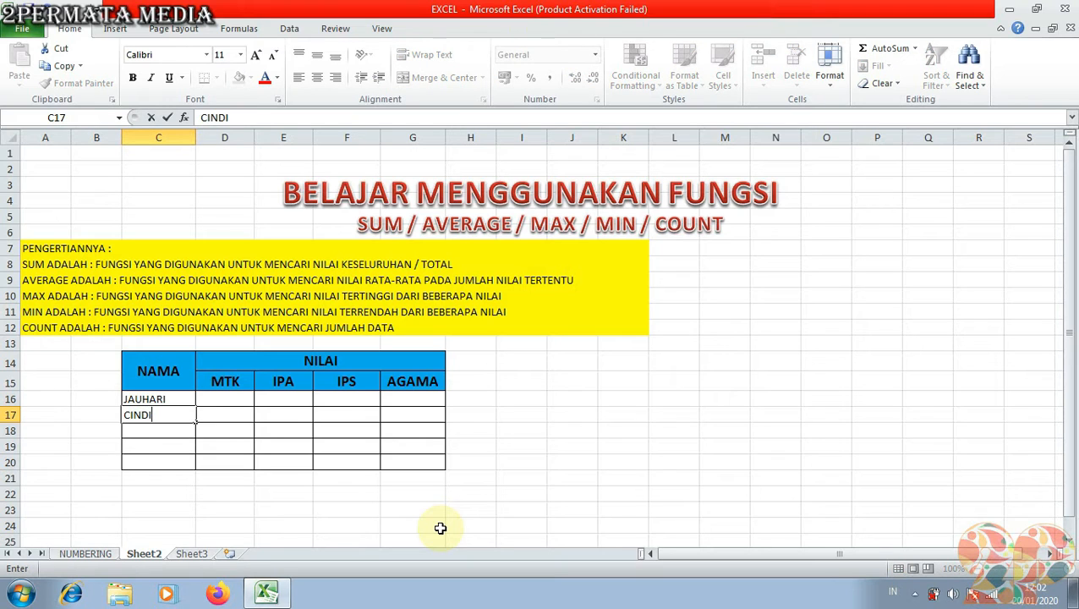
pyautogui.press('Return')
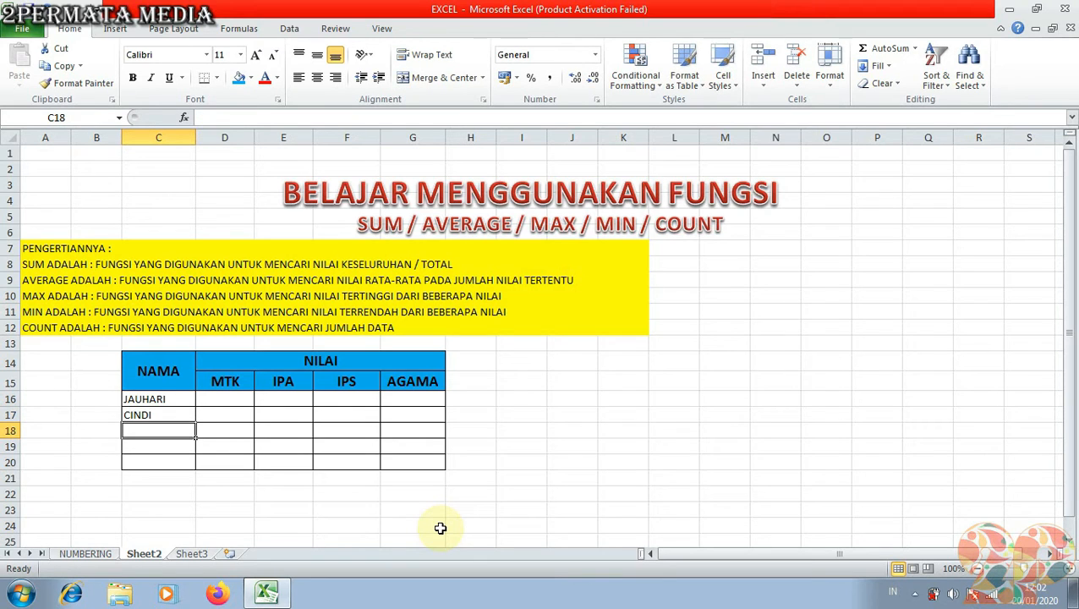
pyautogui.write('LESTARI')
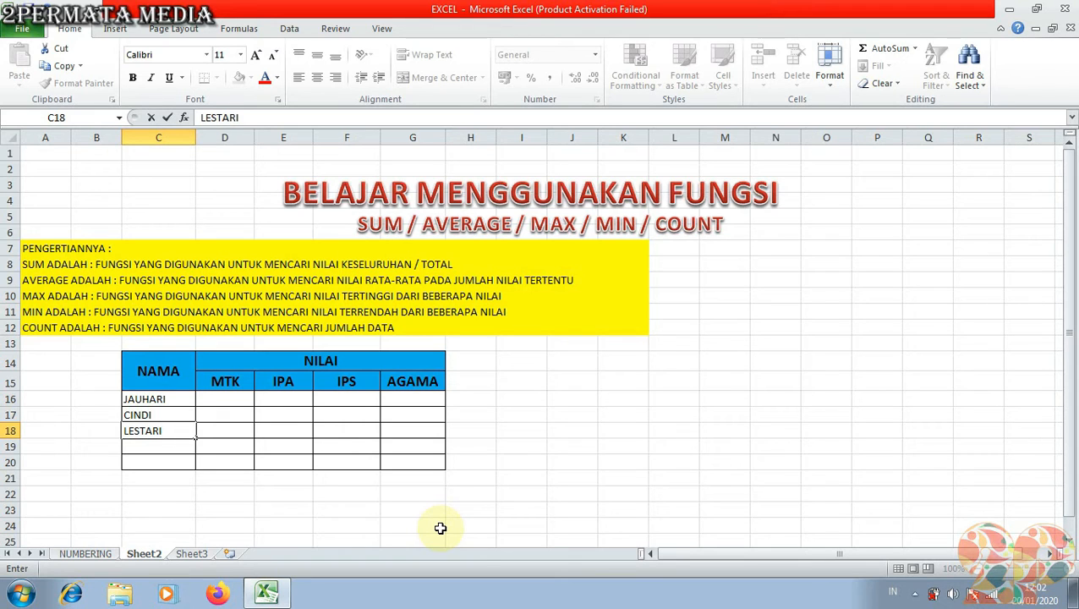
pyautogui.press('Return')
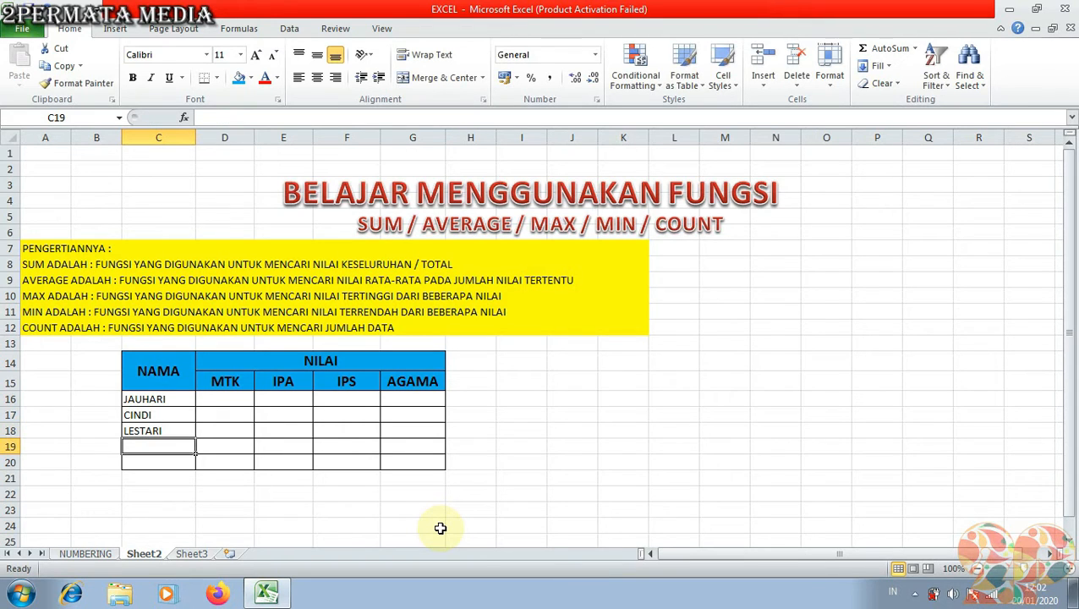
pyautogui.write('SAPRINA')
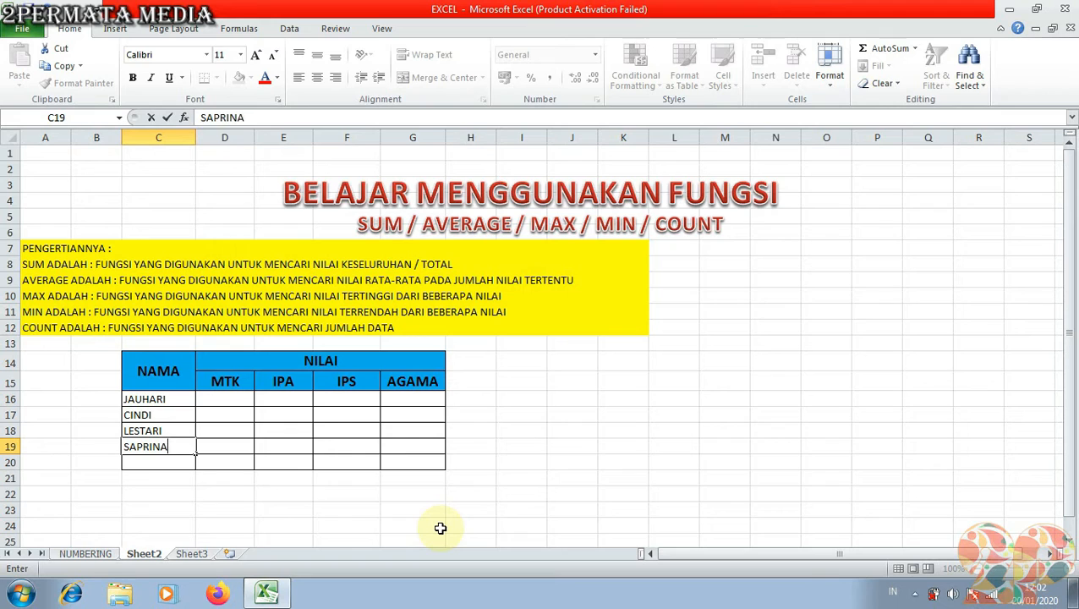
pyautogui.press('Return')
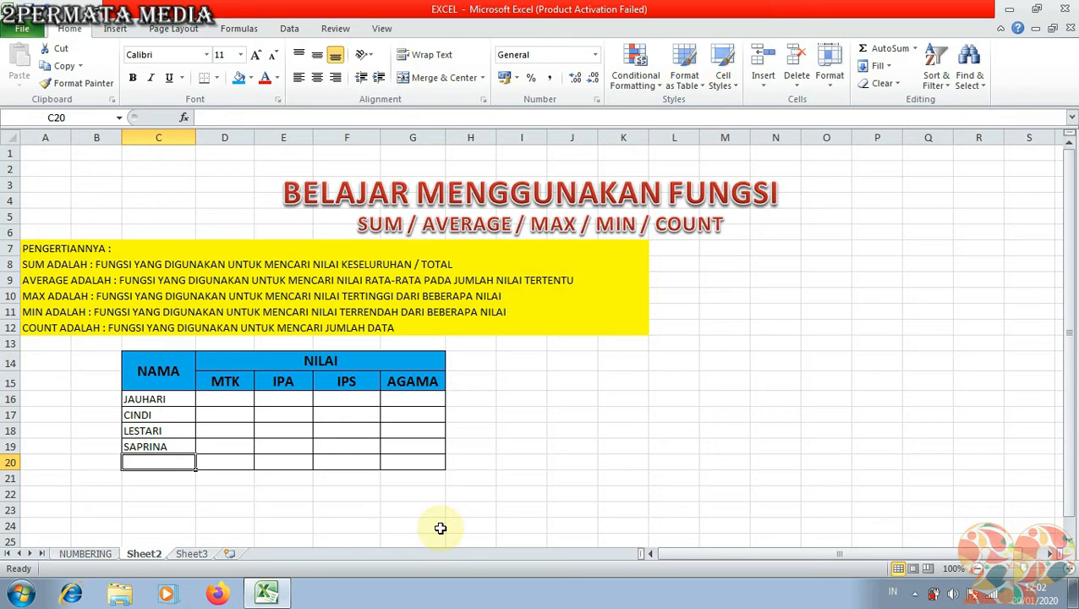
pyautogui.write('NAJWA')
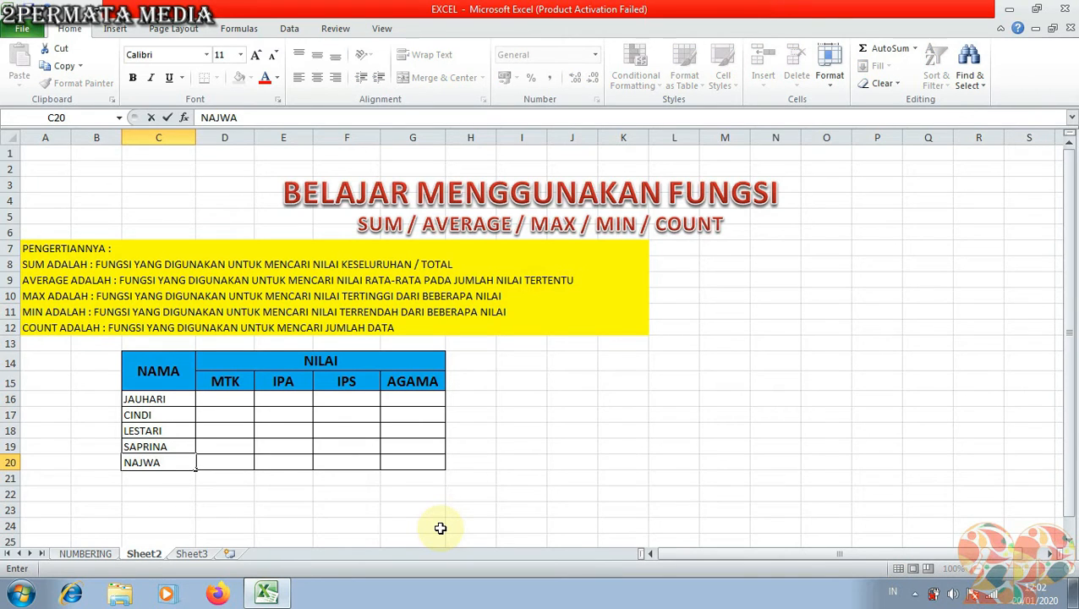
pyautogui.press('Tab')
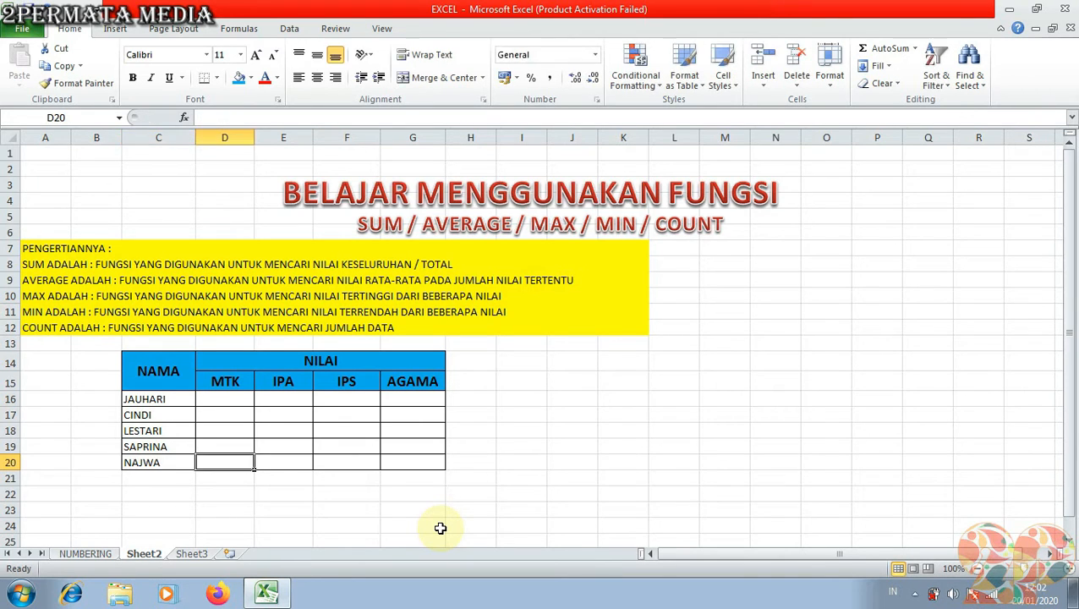
# Enter the MTK scores 7, 7, 8, 9 and 8 in cells D16 through D20
pyautogui.click(227, 398)
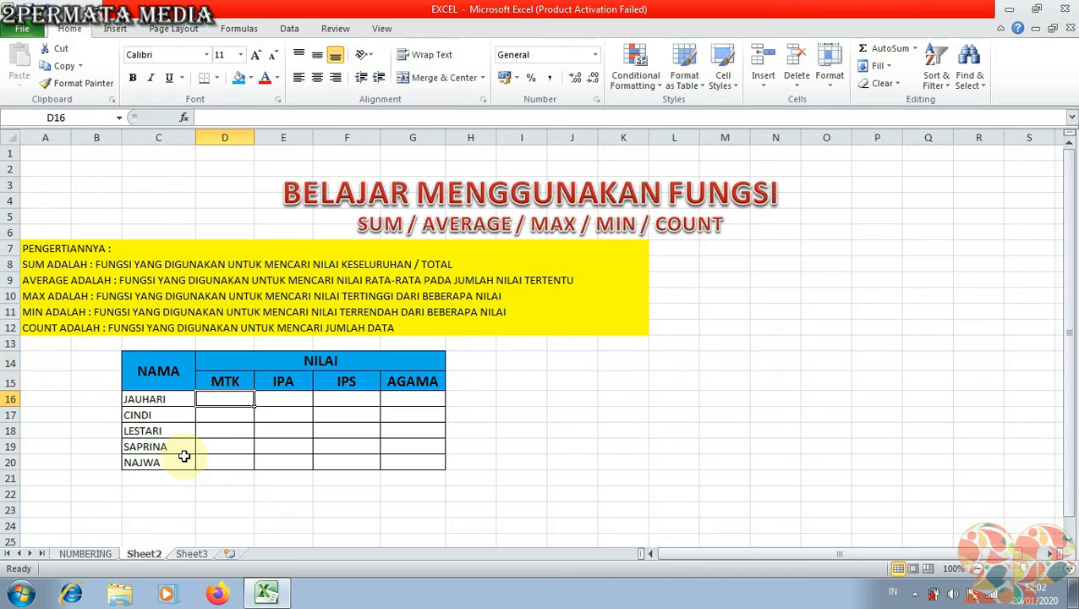
pyautogui.write('7')
pyautogui.press('Return')
pyautogui.write('7')
pyautogui.press('Return')
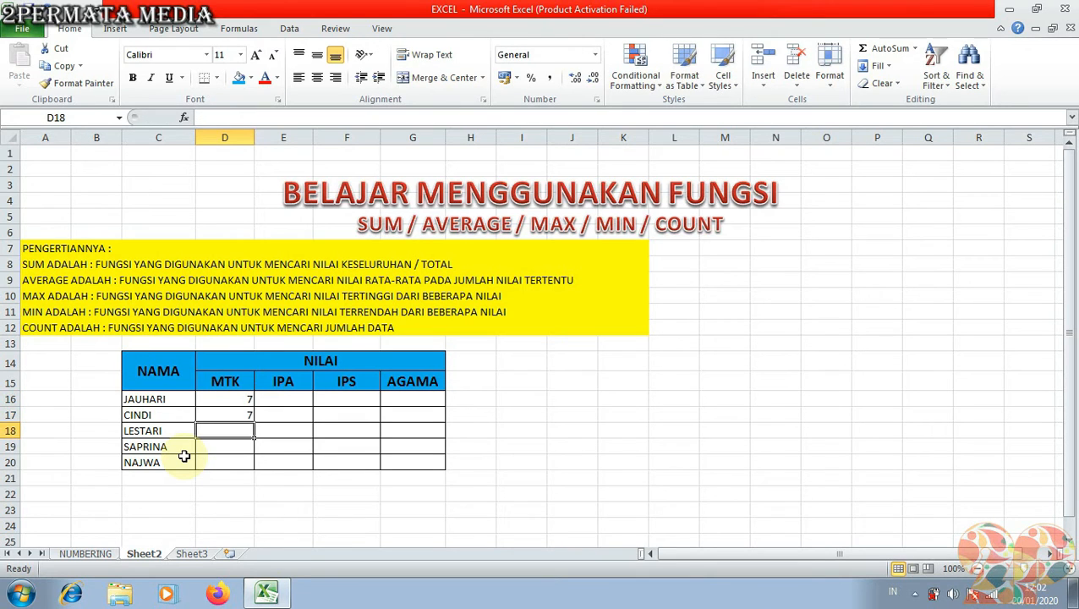
pyautogui.write('8')
pyautogui.press('Return')
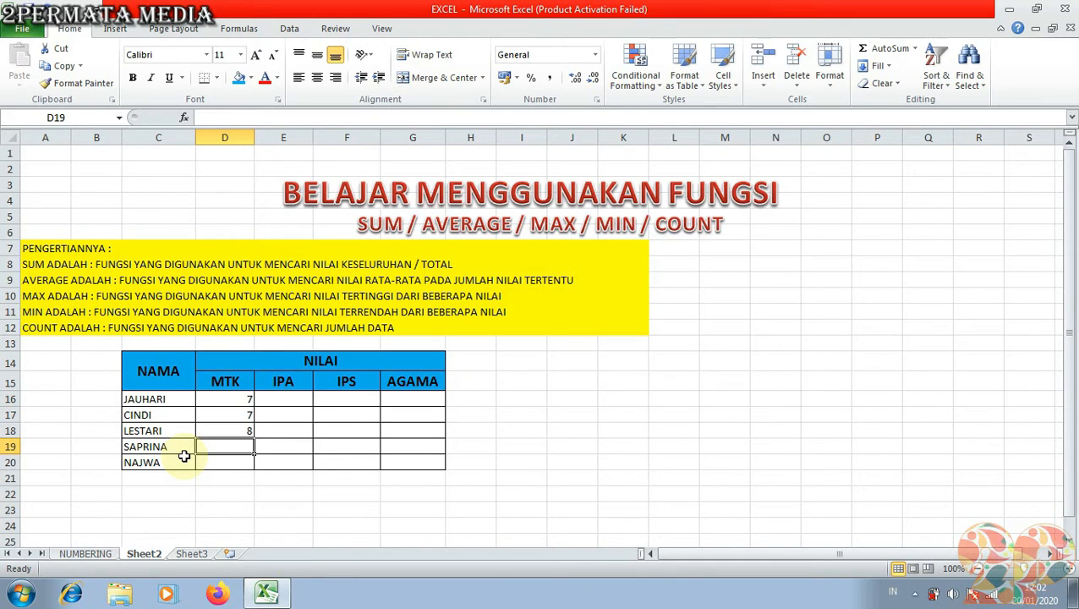
pyautogui.write('9')
pyautogui.press('Return')
pyautogui.write('8')
pyautogui.press('Return')
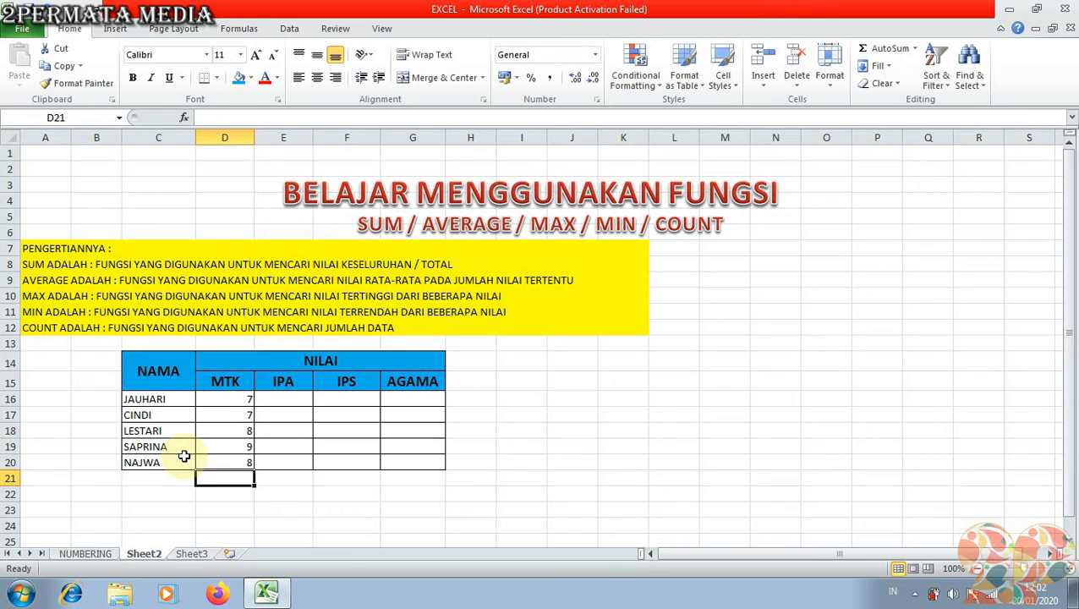
# Enter the IPA scores 8, 9, 8, 8 and 9 in cells E16 through E20
pyautogui.click(289, 401)
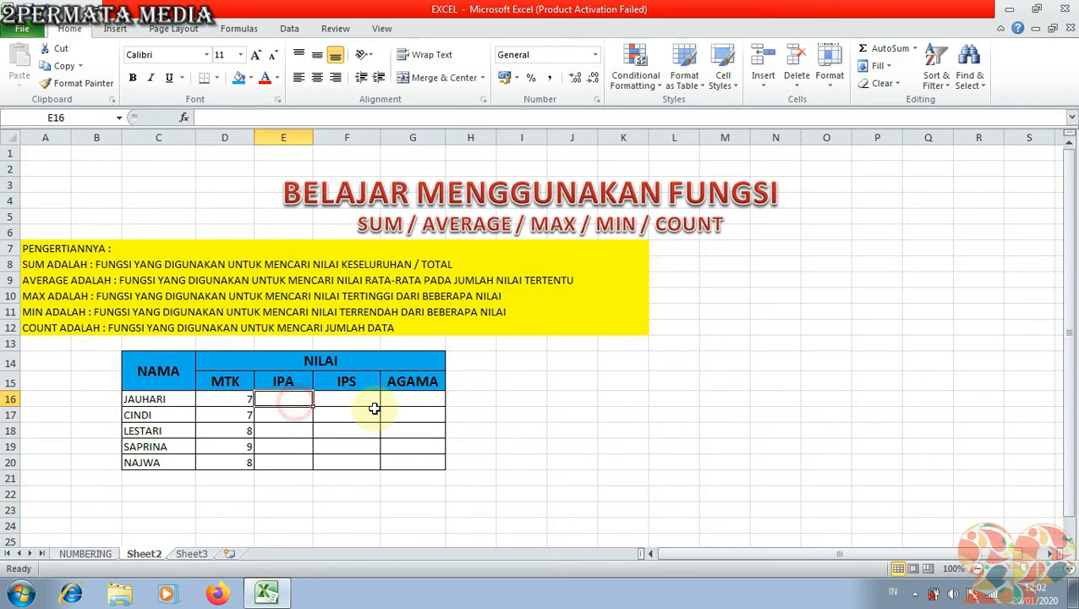
pyautogui.write('8')
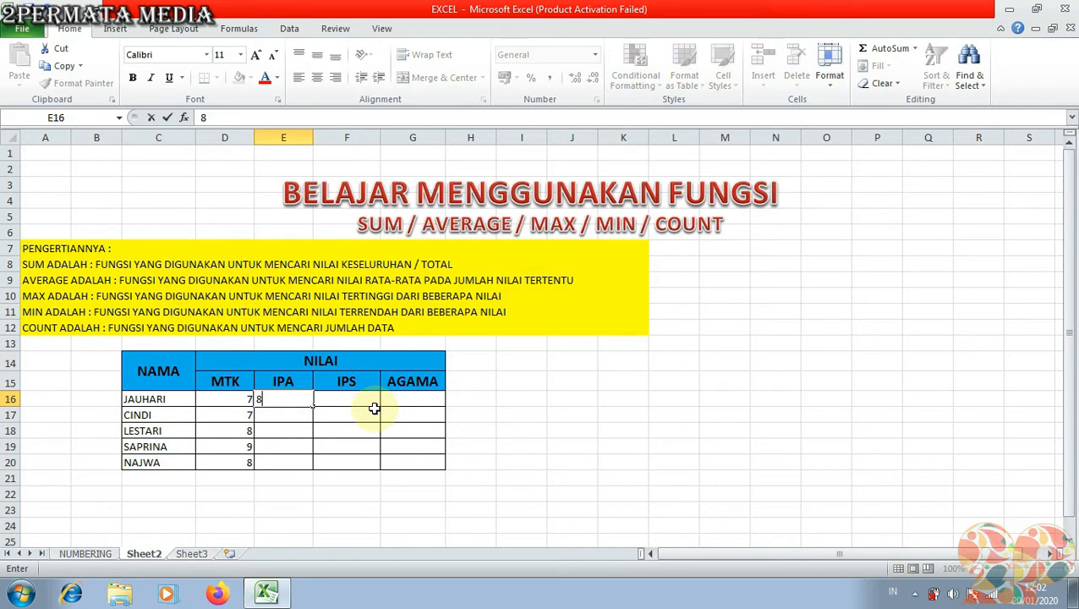
pyautogui.press('Return')
pyautogui.write('9')
pyautogui.press('Return')
pyautogui.write('8')
pyautogui.press('Return')
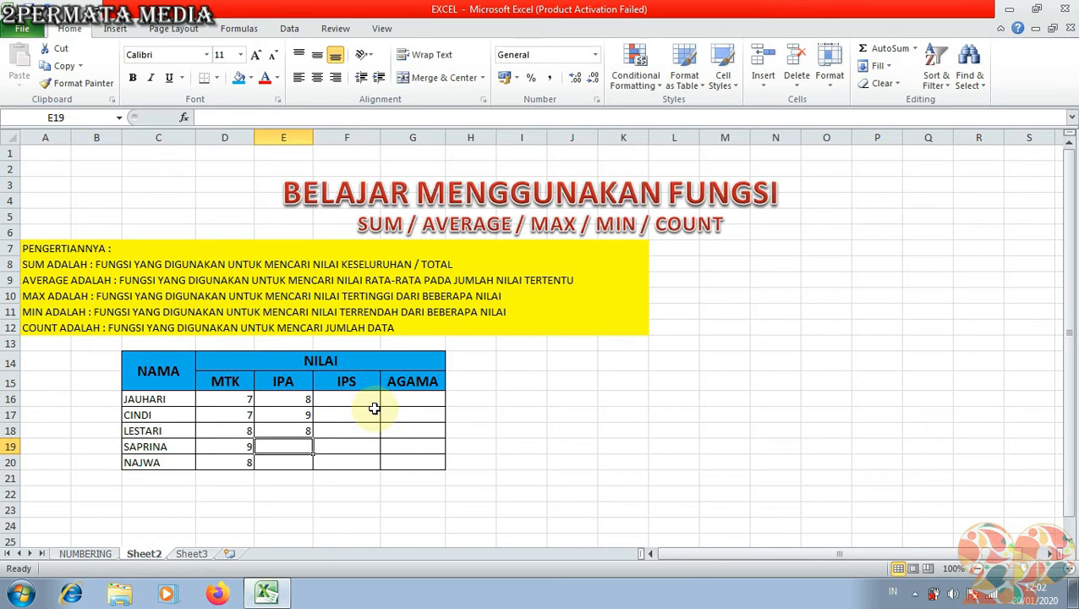
pyautogui.write('8')
pyautogui.press('Return')
pyautogui.write('9')
pyautogui.press('Return')
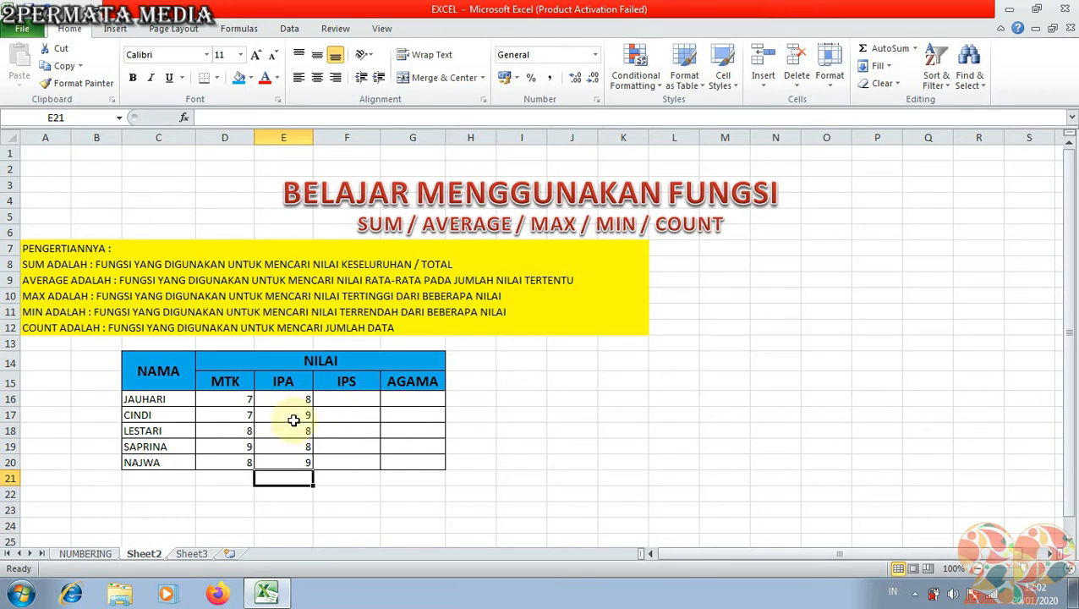
# Enter the IPS scores 7, 6, 8, 6 and 7 in cells F16 through F20
pyautogui.click(353, 402)
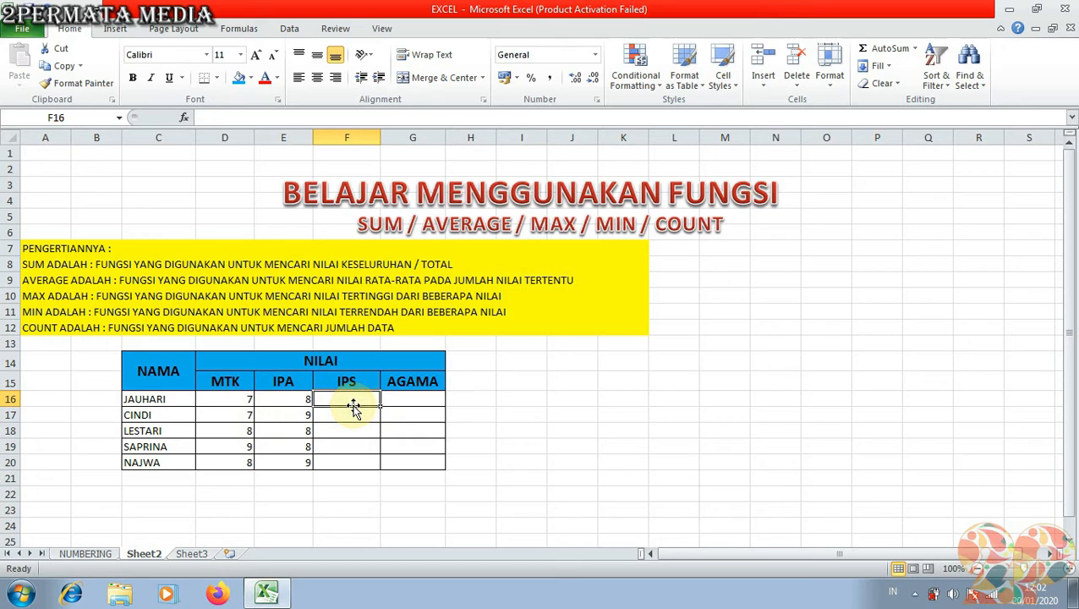
pyautogui.write('7')
pyautogui.press('Return')
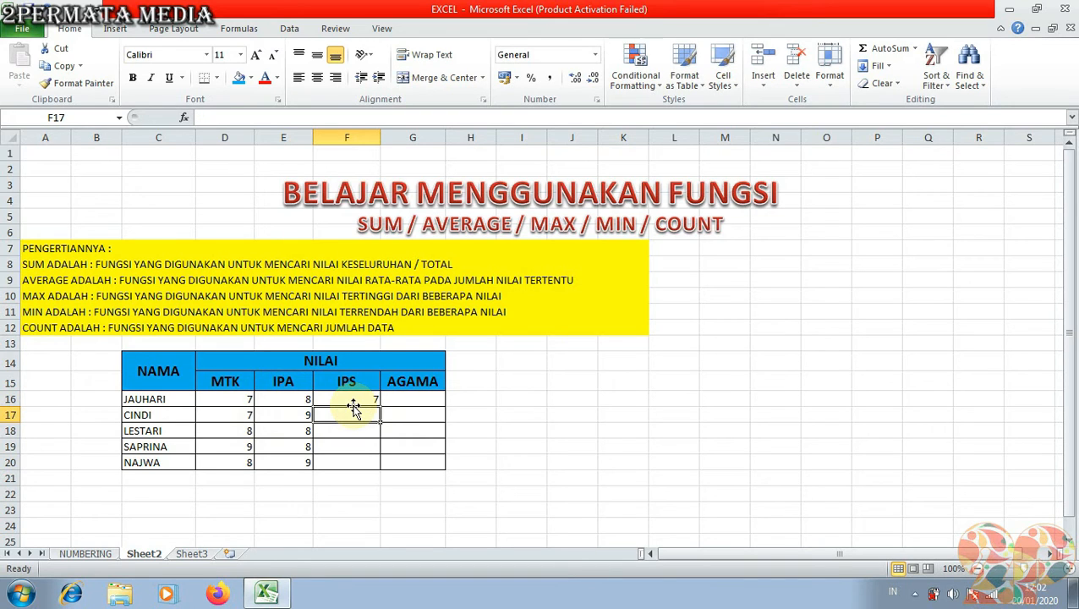
pyautogui.write('6')
pyautogui.press('Return')
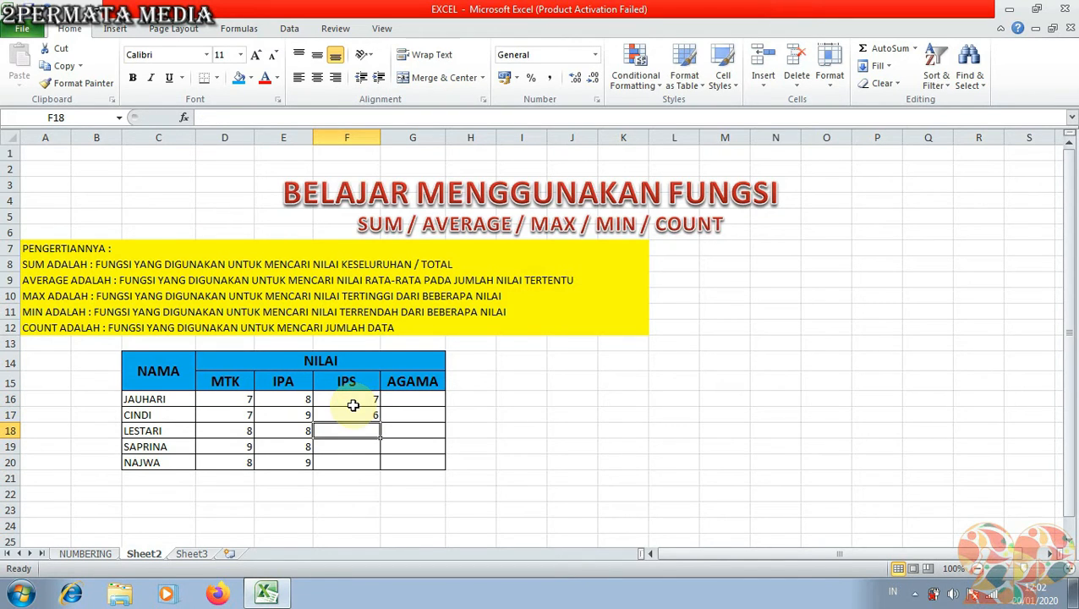
pyautogui.write('8')
pyautogui.press('Return')
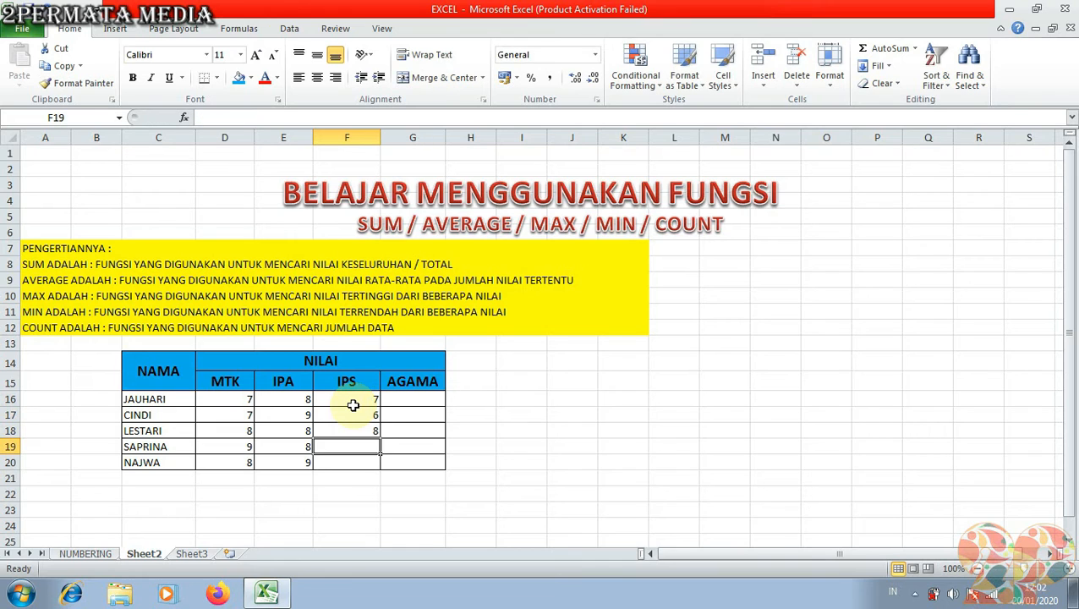
pyautogui.write('6')
pyautogui.press('Return')
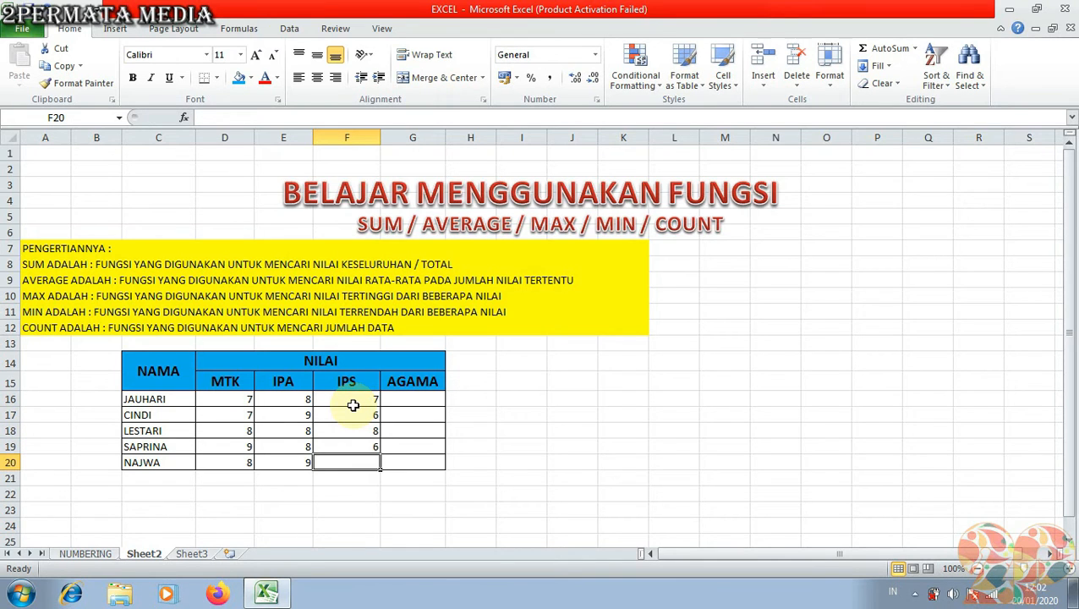
pyautogui.write('7')
pyautogui.press('Return')
# Enter the AGAMA scores 8, 9, 8, 9 and 8 in cells G16 through G20
pyautogui.click(417, 395)
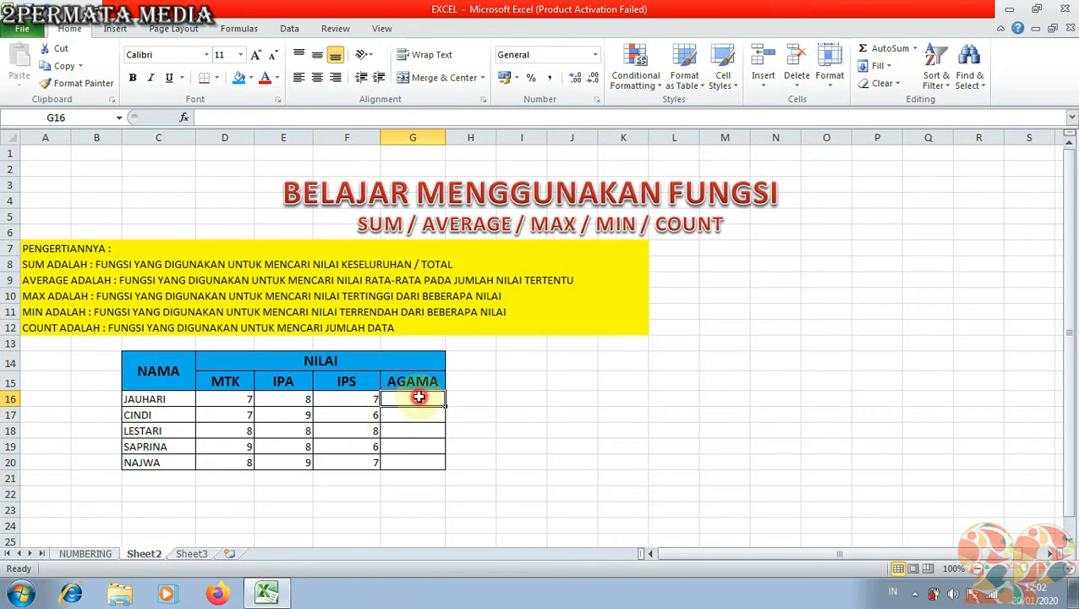
pyautogui.write('8')
pyautogui.press('Return')
pyautogui.write('9')
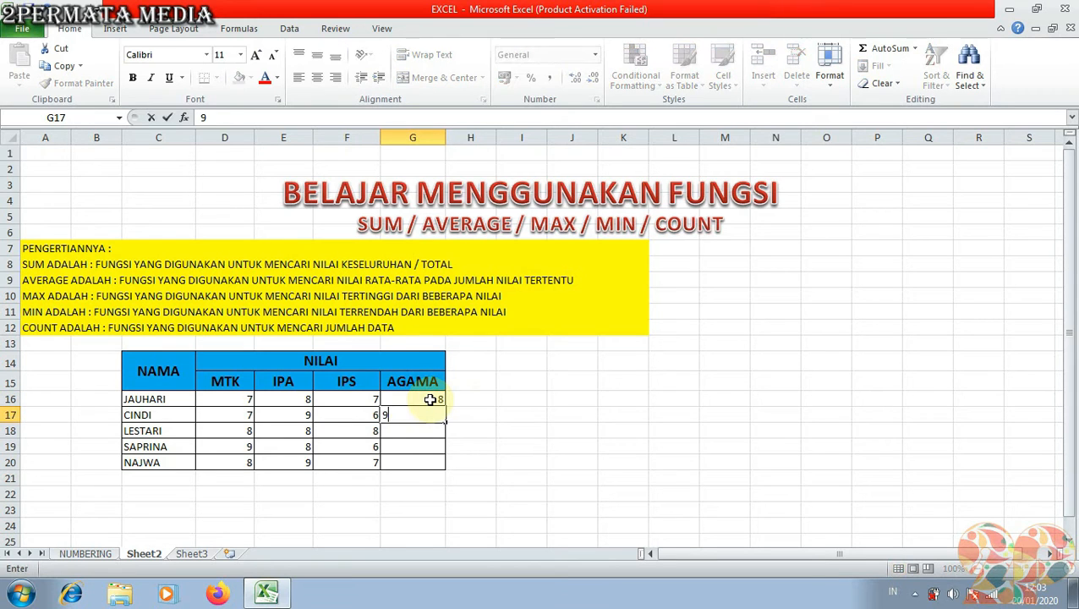
pyautogui.press('Return')
pyautogui.write('8')
pyautogui.press('Return')
pyautogui.write('9')
pyautogui.press('Return')
pyautogui.write('8')
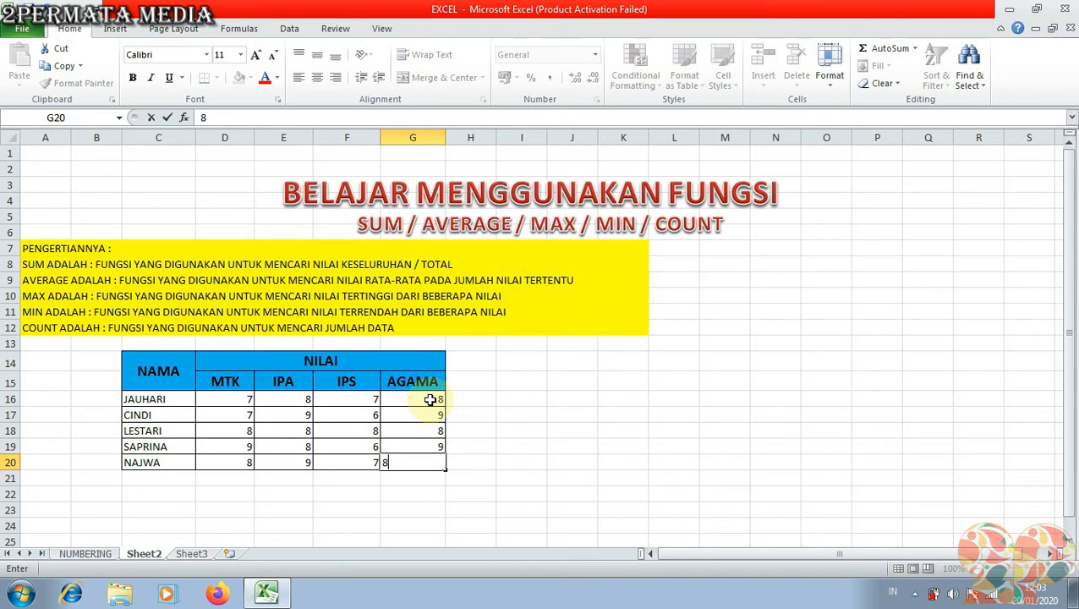
pyautogui.press('Return')
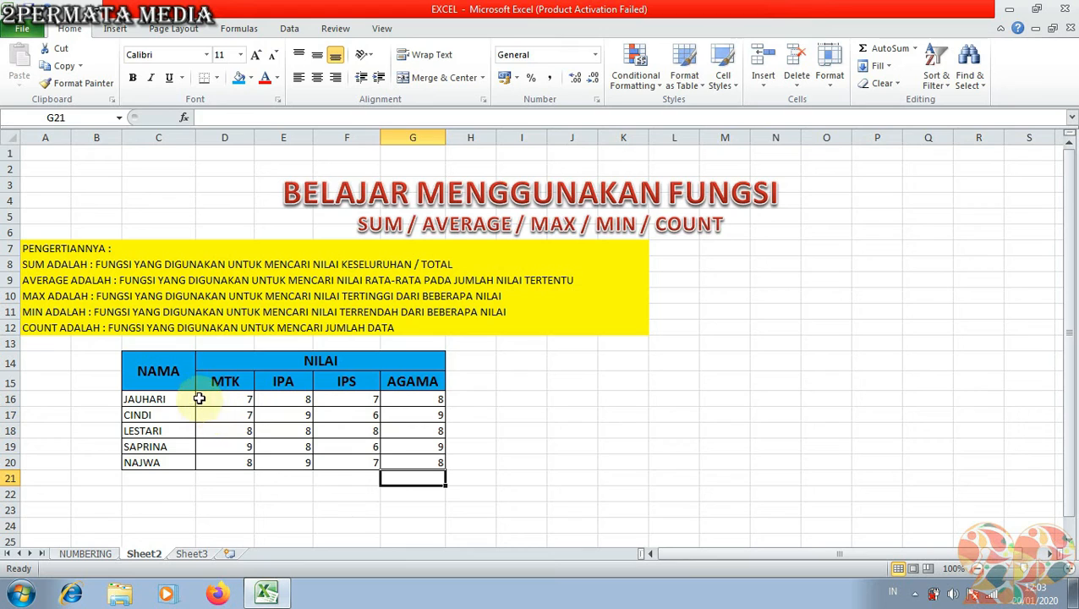
# Center the student names and scores in C16:G20 horizontally and make them bold
pyautogui.moveTo(162, 399); pyautogui.dragTo(412, 461)
pyautogui.click(318, 77)
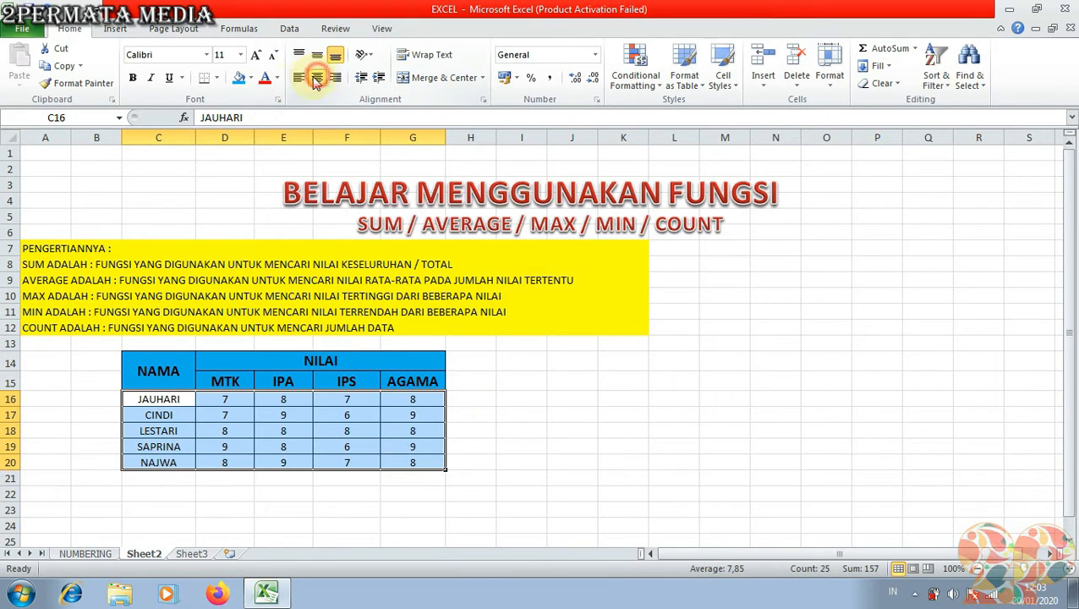
pyautogui.click(133, 77)
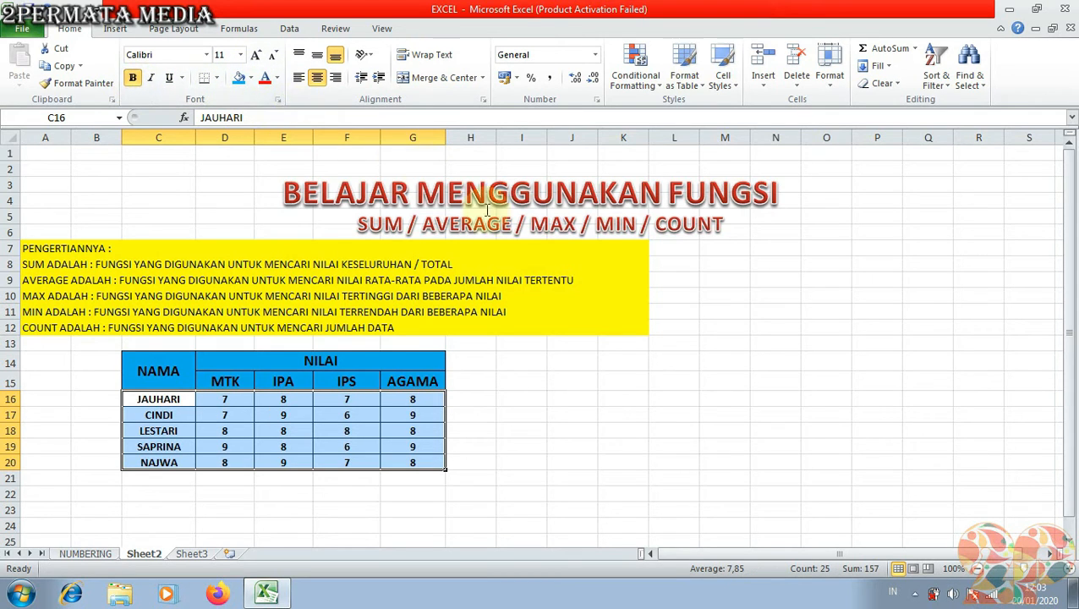
pyautogui.click(577, 432)
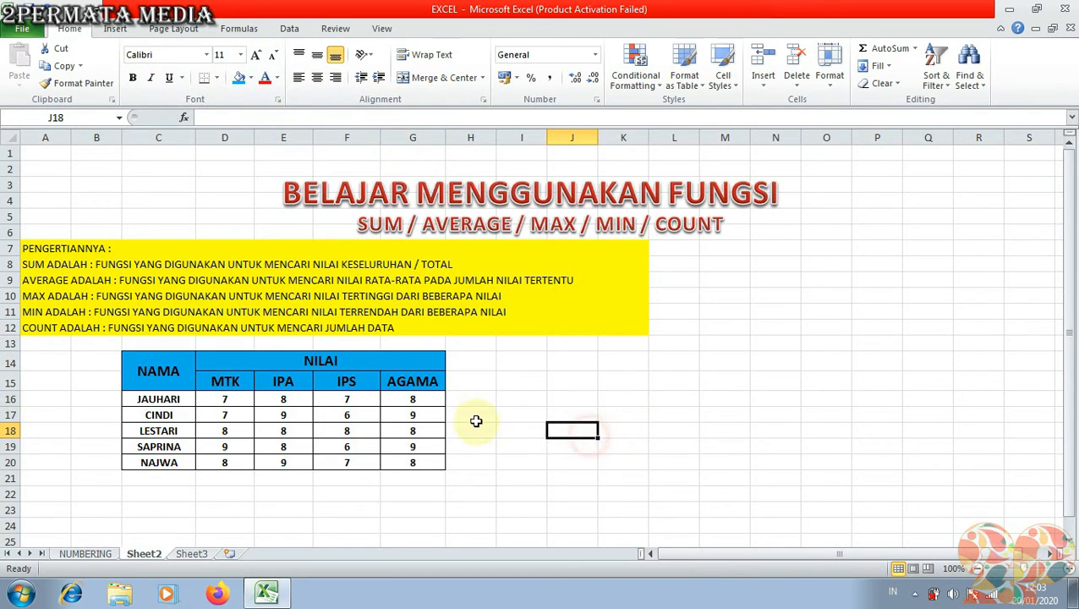
# Apply outline and inside borders to the range I14:M20 for a second table beside the scores
pyautogui.click(507, 382)
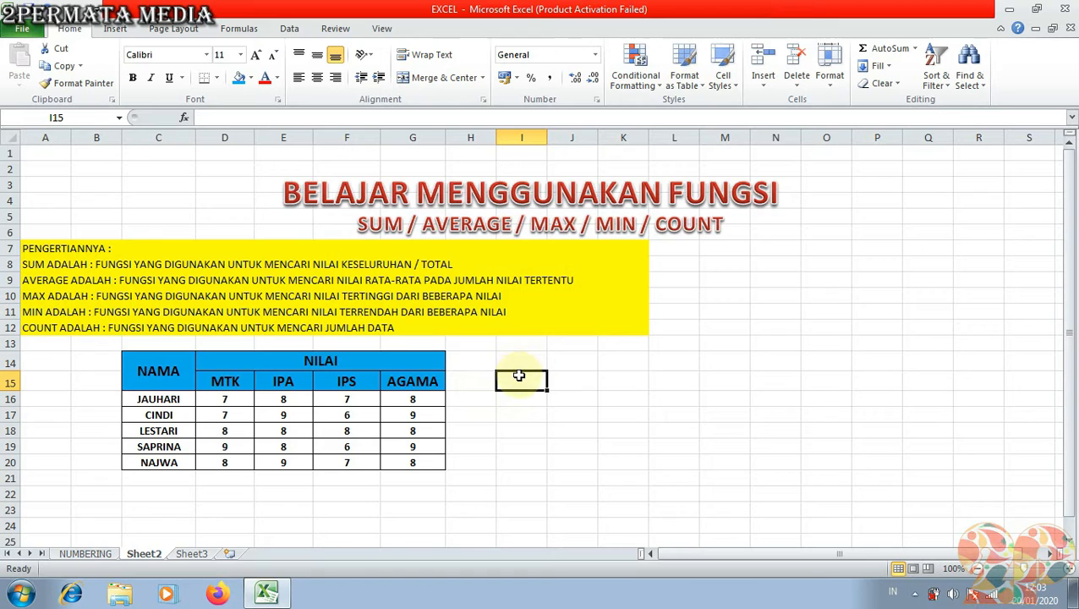
pyautogui.moveTo(518, 362); pyautogui.dragTo(650, 384)
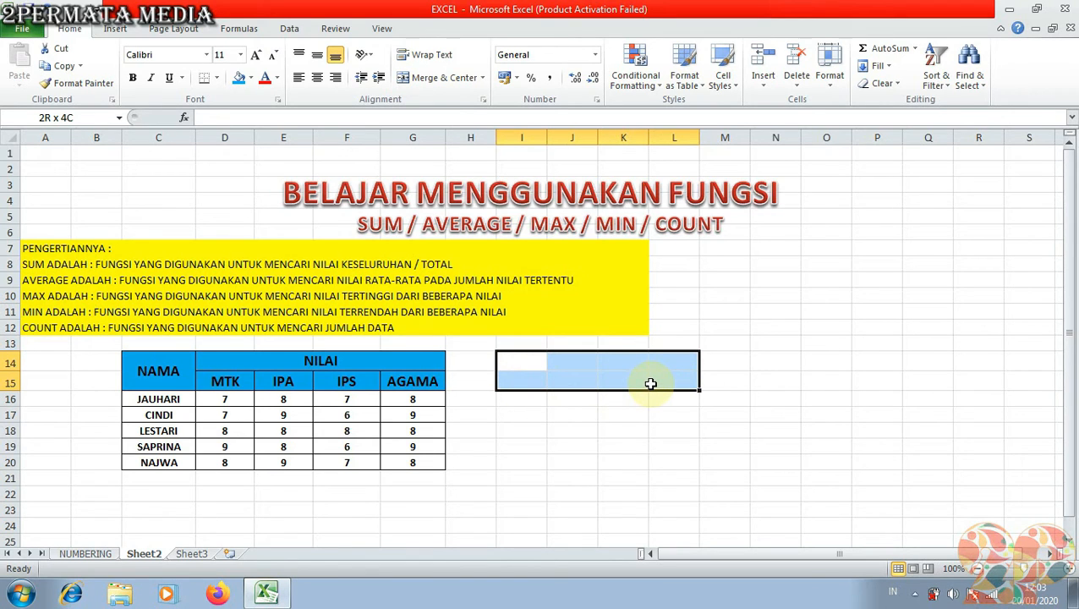
pyautogui.moveTo(660, 384); pyautogui.dragTo(735, 453)
pyautogui.rightClick(597, 430)
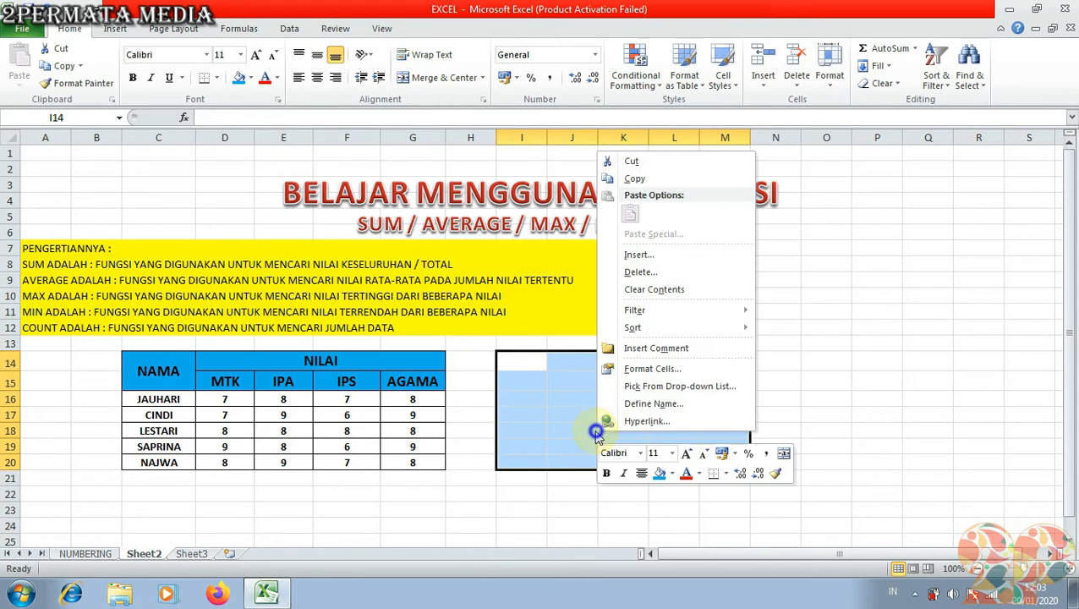
pyautogui.click(649, 368)
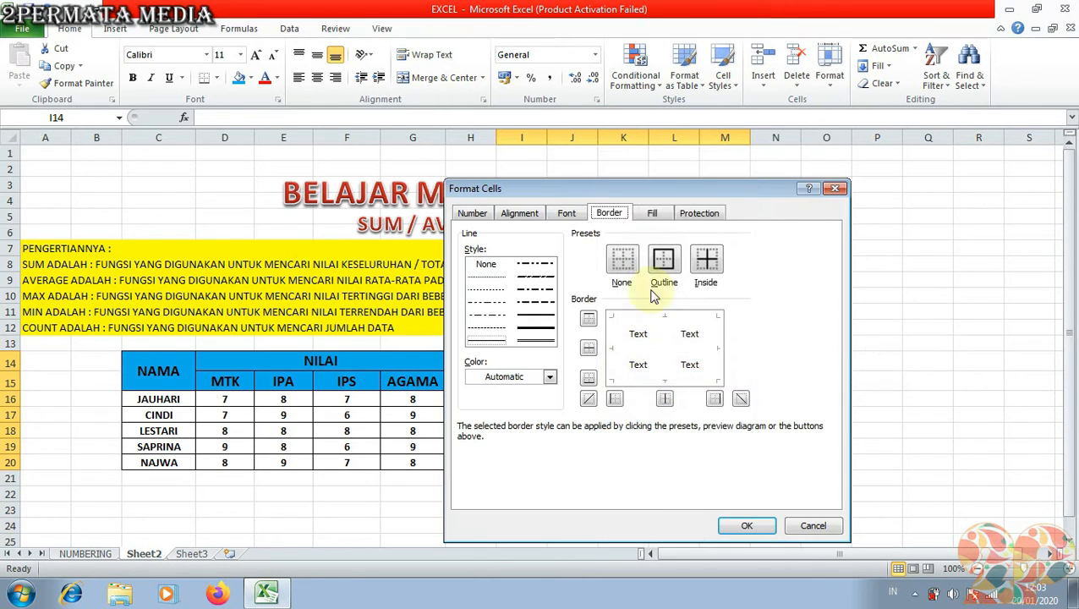
pyautogui.click(703, 262)
pyautogui.click(758, 524)
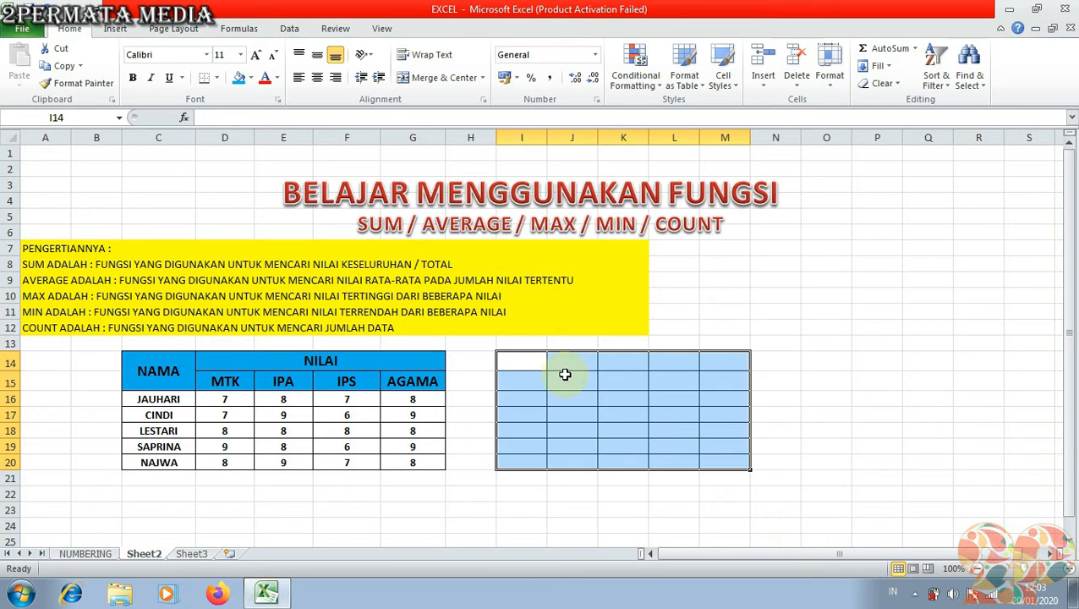
# Merge and center I14:M14 and fill the header range I14:M15 with light blue
pyautogui.moveTo(526, 362); pyautogui.dragTo(710, 368)
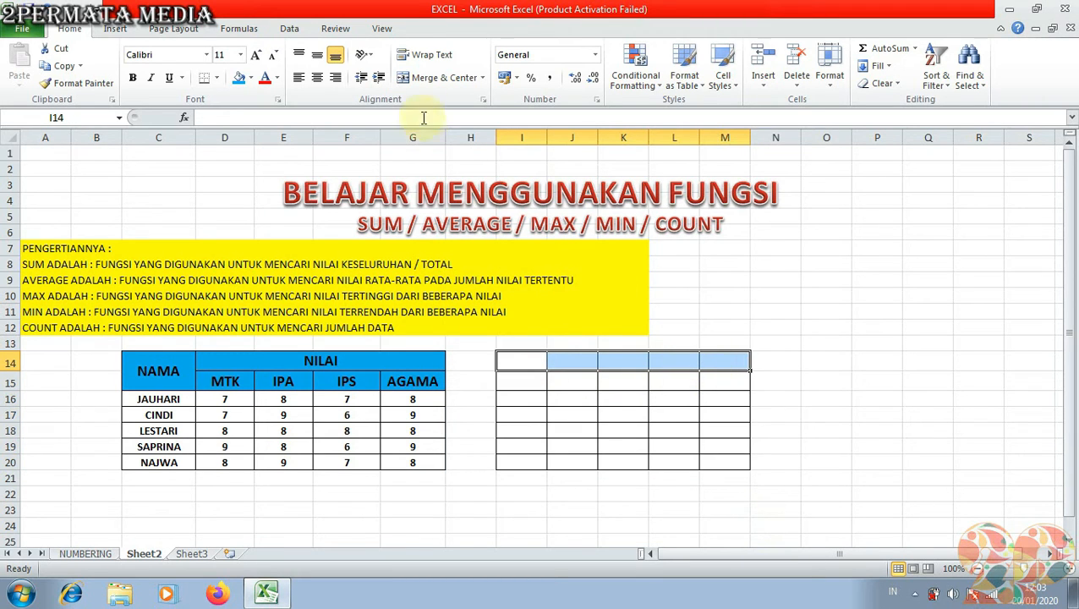
pyautogui.click(434, 77)
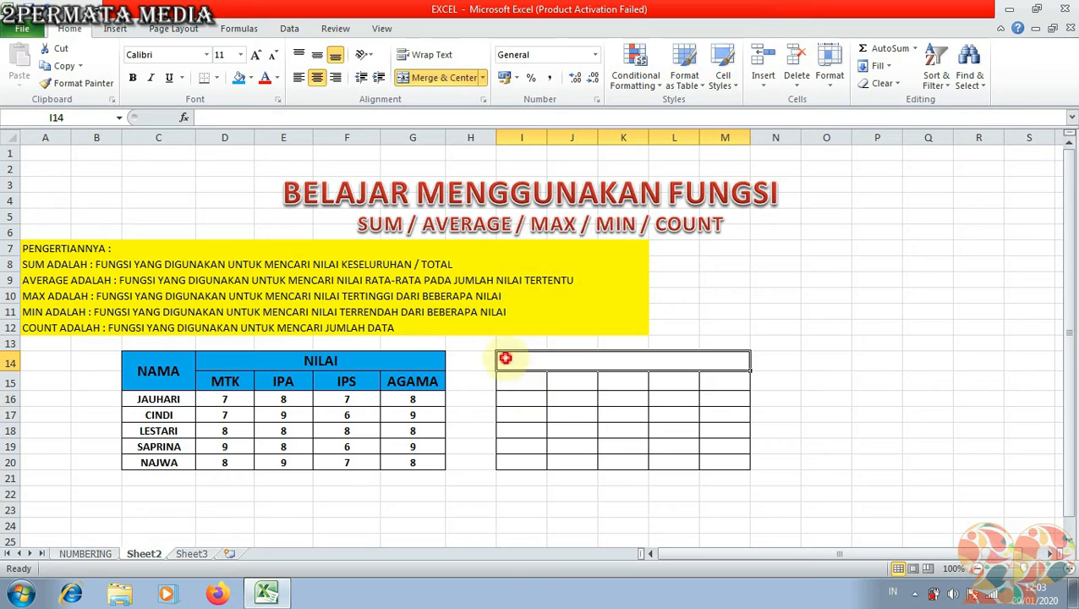
pyautogui.moveTo(506, 358); pyautogui.dragTo(698, 372)
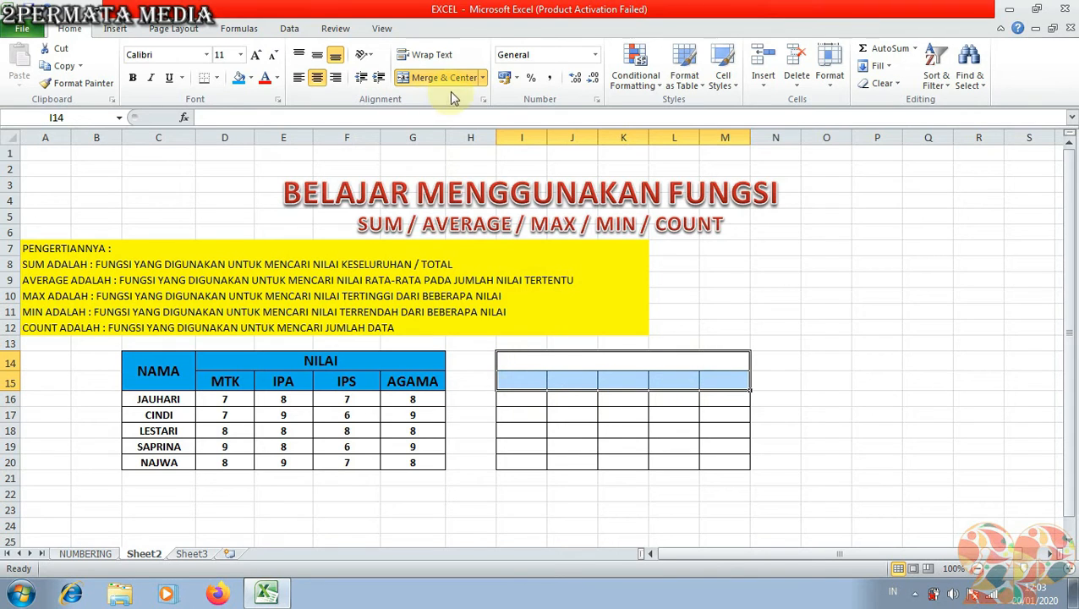
pyautogui.click(238, 78)
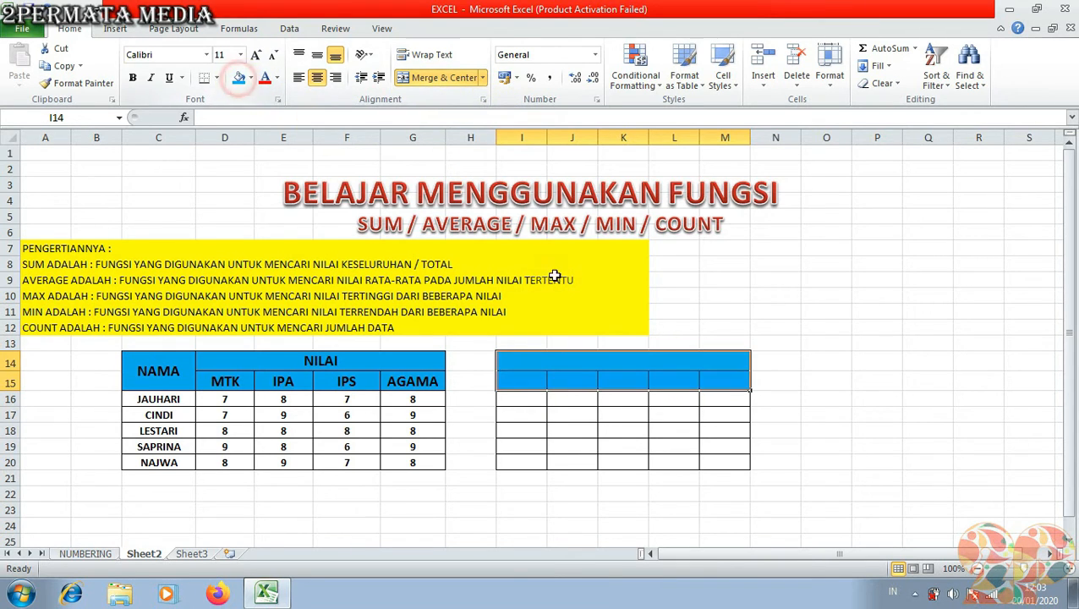
# Enter the heading FUNGSI in the merged header cell I14 of the second table
pyautogui.click(567, 361)
pyautogui.write('F')
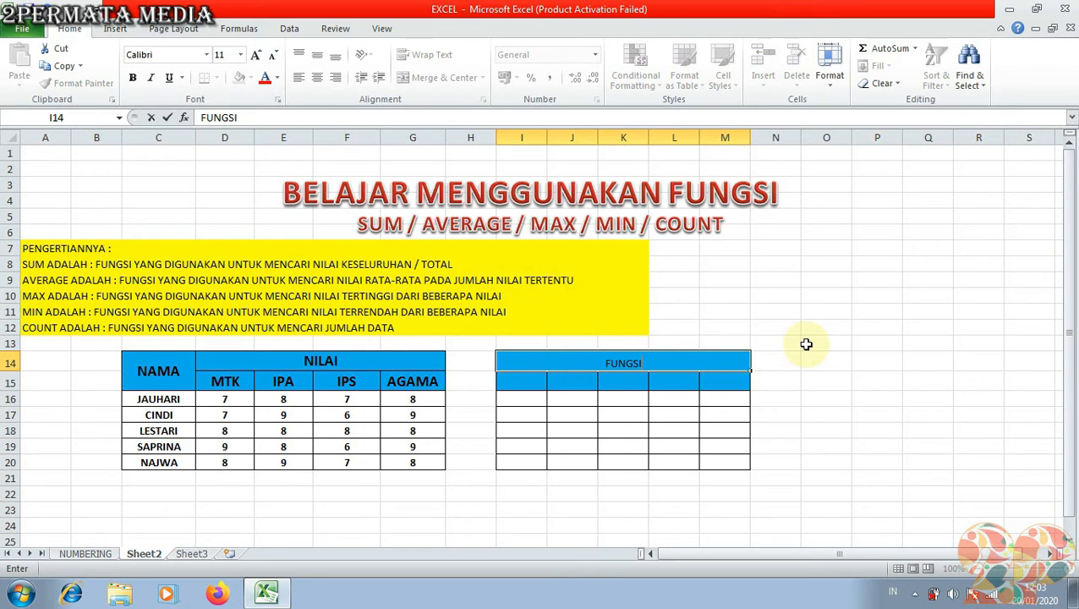
pyautogui.write('UNGSI')
# Enter the column headers SUM, AVERAGE, MAX, MIN and COUNT in cells I15 through M15
pyautogui.click(535, 384)
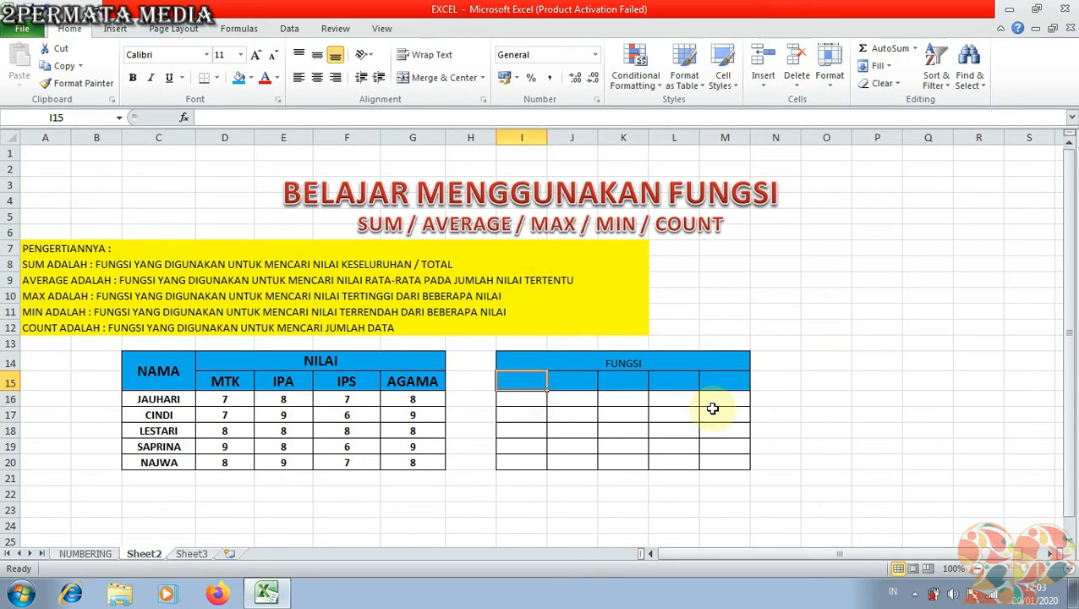
pyautogui.write('SUM')
pyautogui.press('Tab')
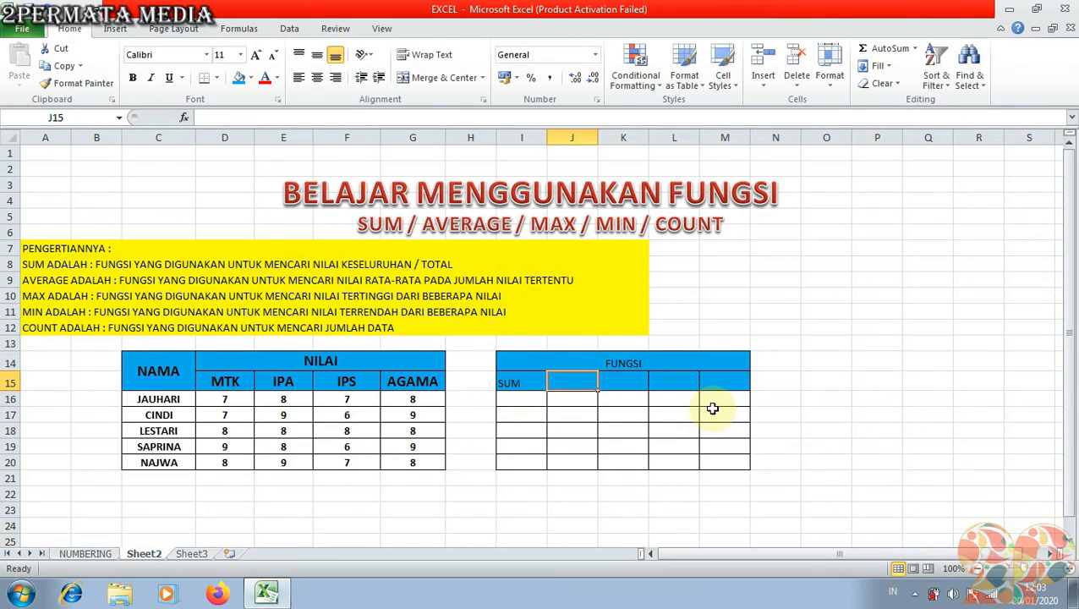
pyautogui.write('AVERAGE')
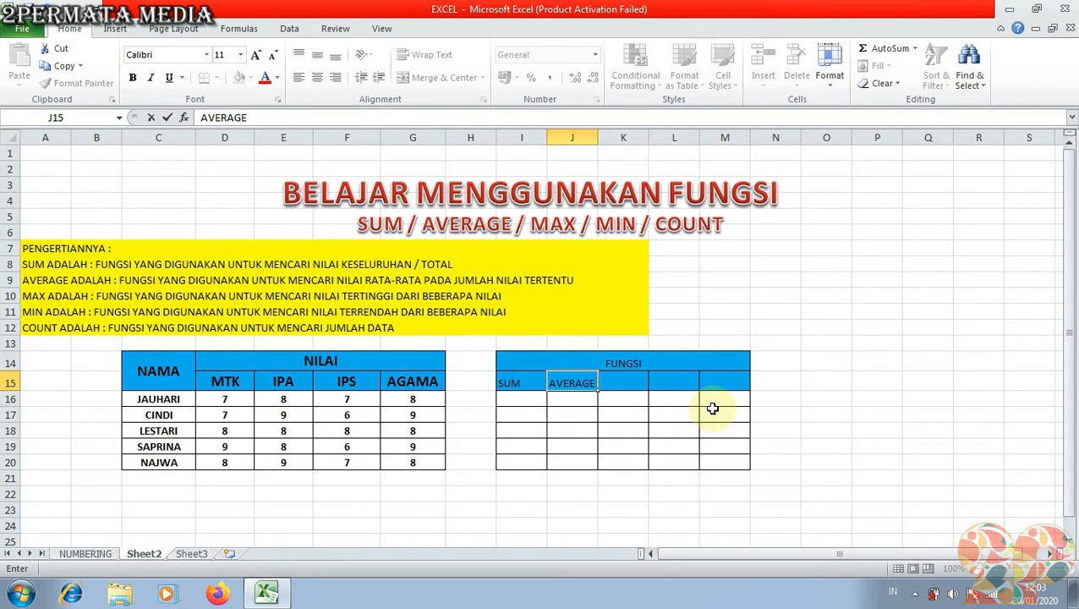
pyautogui.press('Tab')
pyautogui.write('MA')
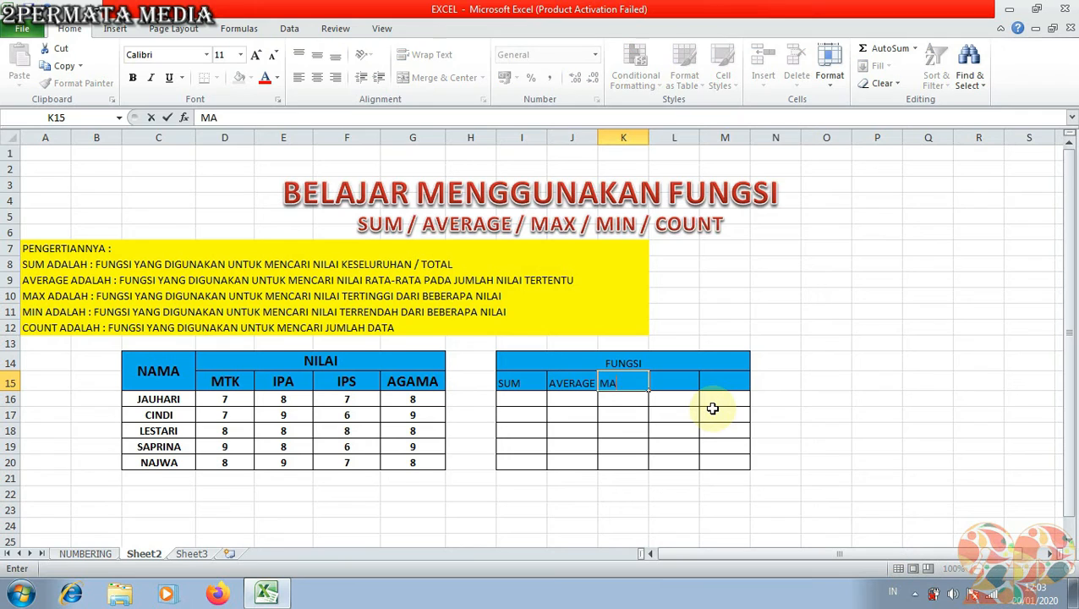
pyautogui.press('Tab')
pyautogui.write('M')
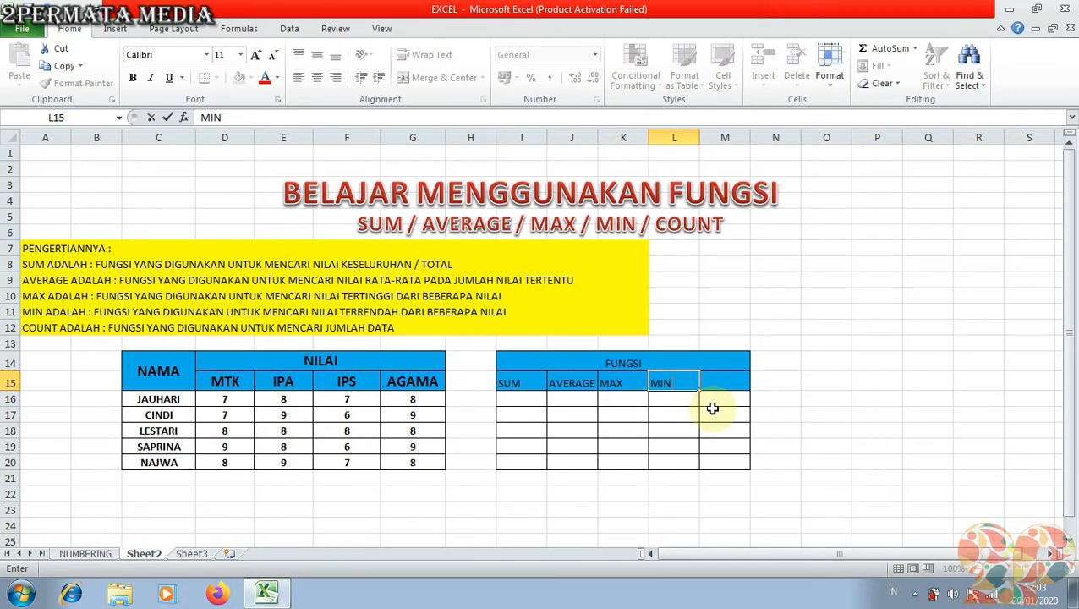
pyautogui.press('Tab')
pyautogui.write('COU')
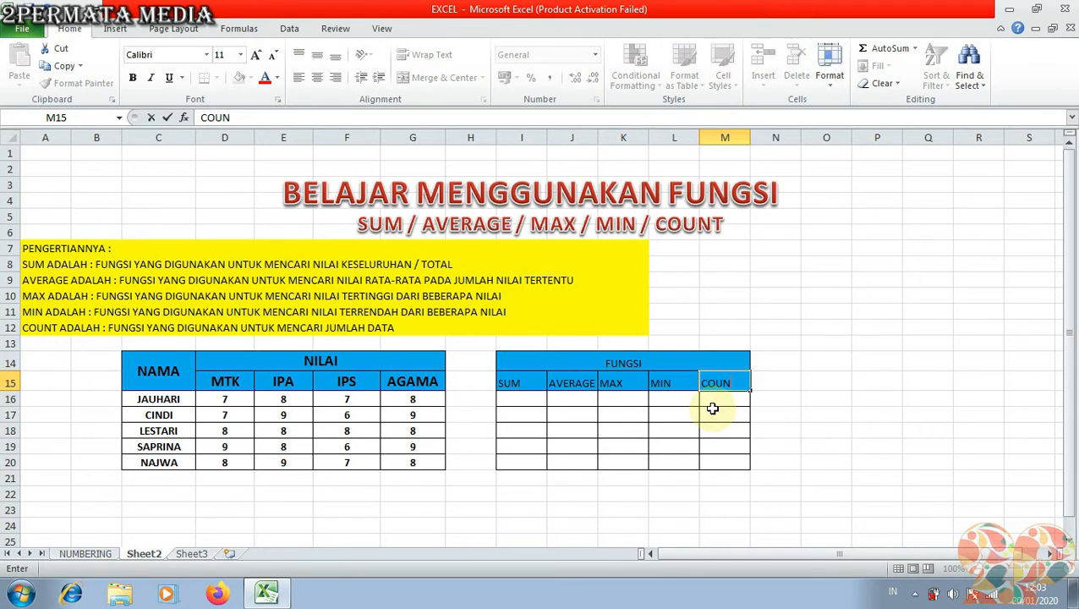
pyautogui.write('NT')
pyautogui.click(820, 413)
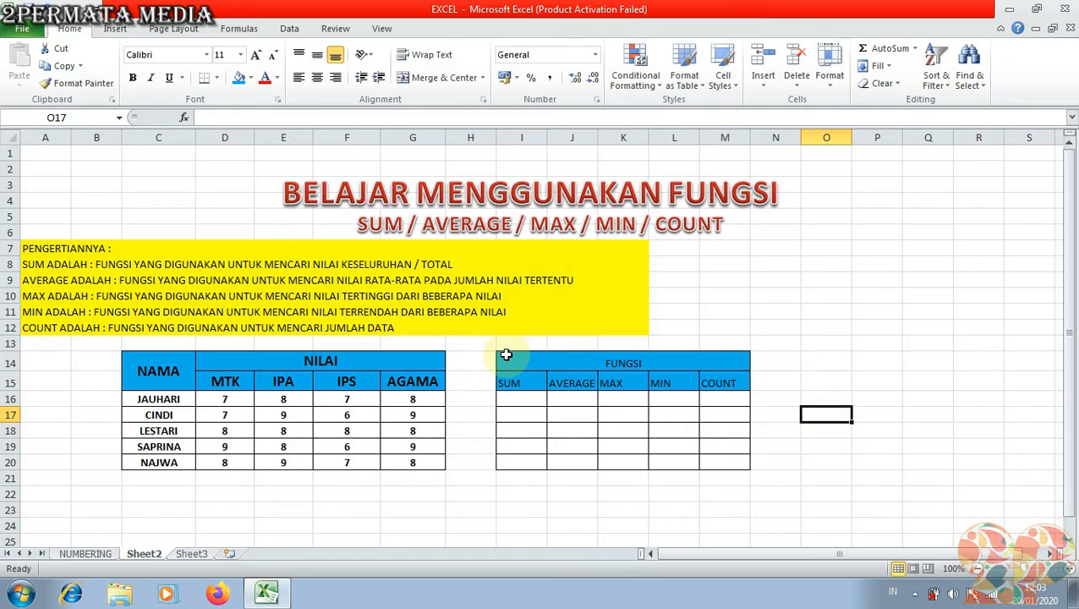
# Make the FUNGSI table's header text in I14:M15 bold
pyautogui.click(506, 357)
pyautogui.moveTo(559, 369); pyautogui.dragTo(706, 382)
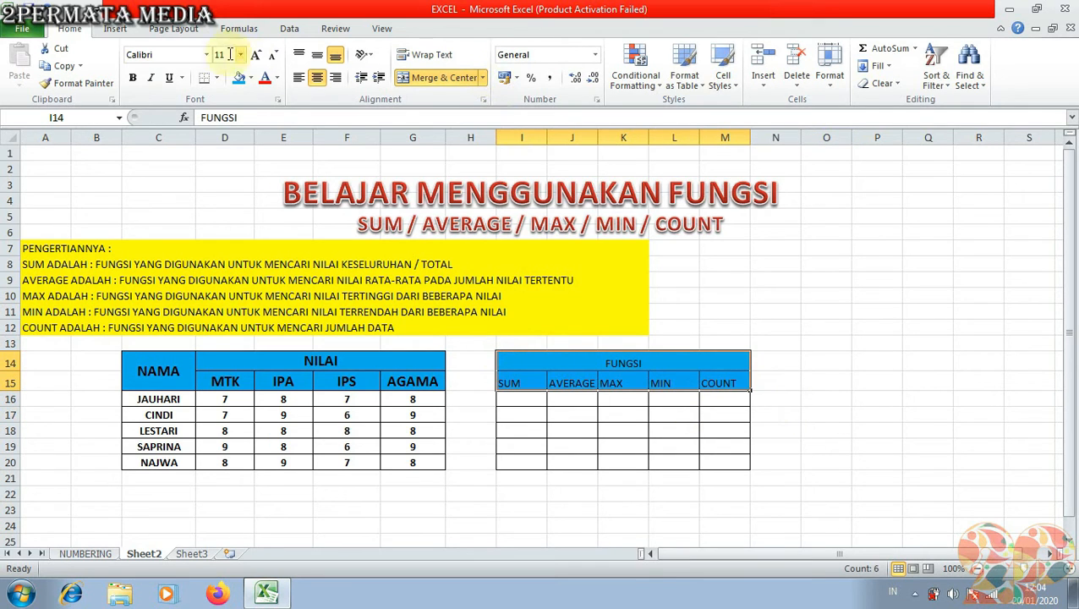
pyautogui.click(133, 78)
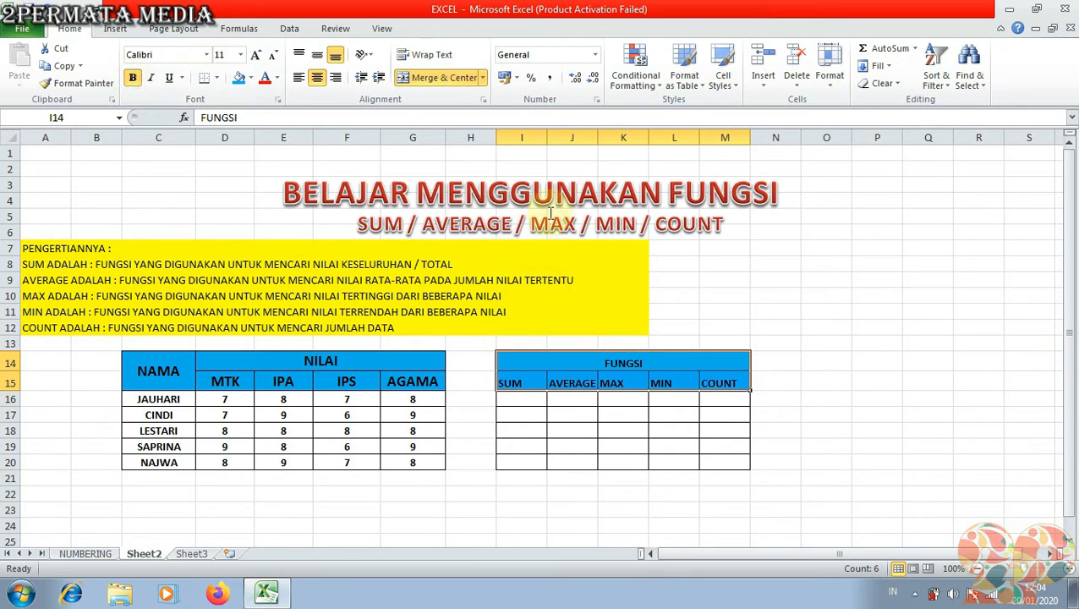
# Widen columns I through M and center the header text in the FUNGSI table
pyautogui.moveTo(544, 137); pyautogui.dragTo(861, 137)
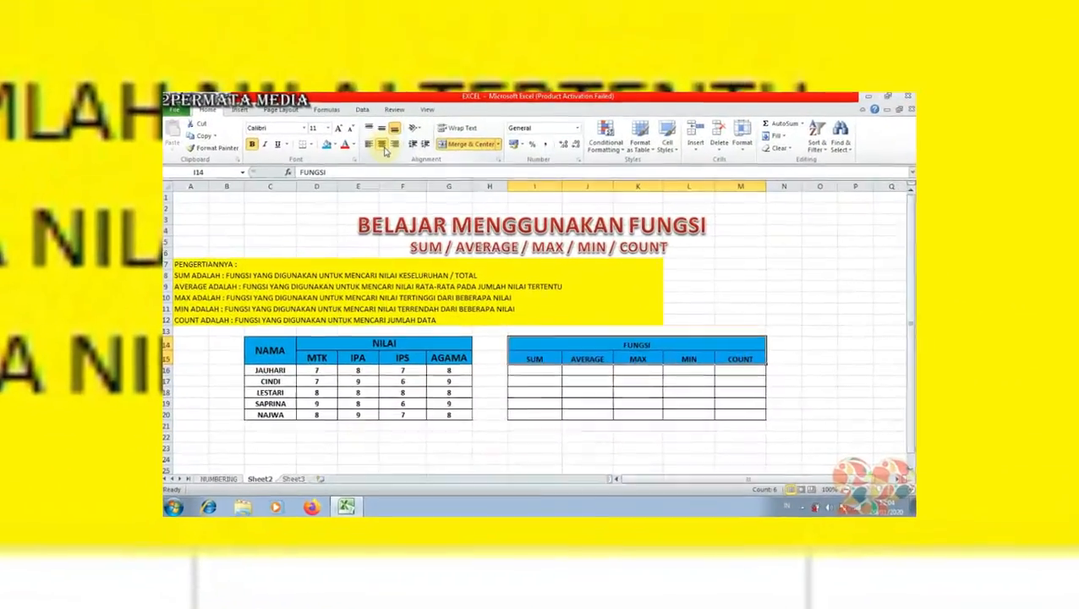
# Enter a SUM formula in I16 and an AVERAGE formula in J16 for the first student's four scores
pyautogui.click(533, 370)
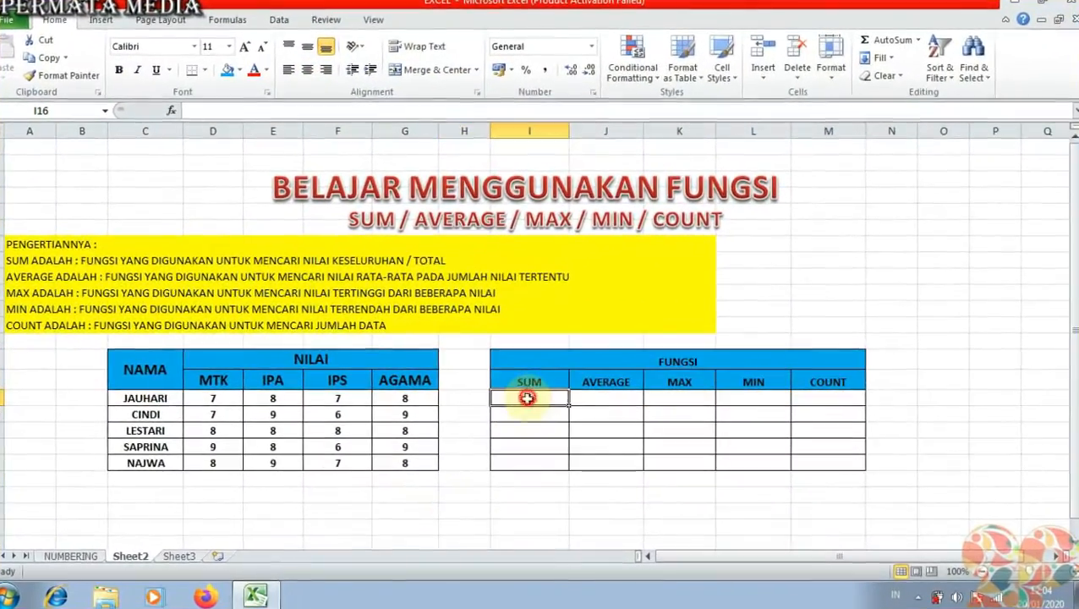
pyautogui.write('=')
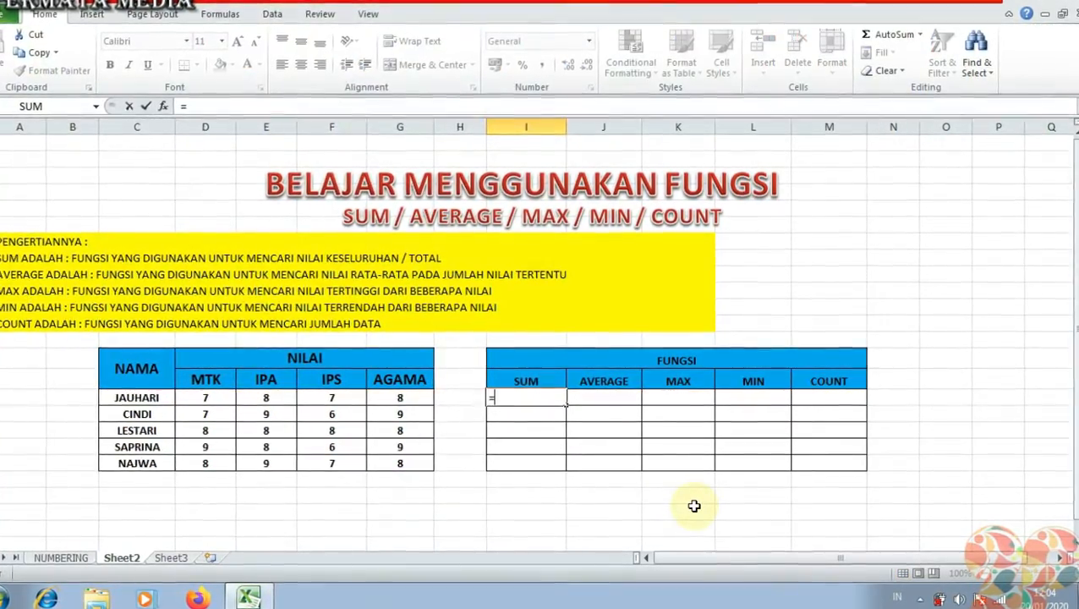
pyautogui.write('S')
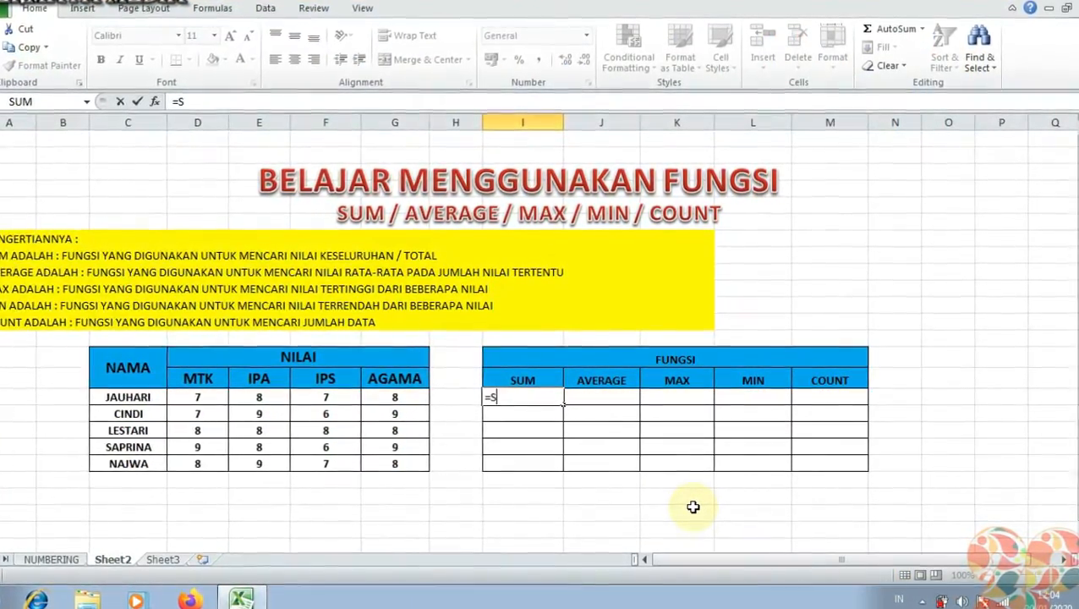
pyautogui.write('U')
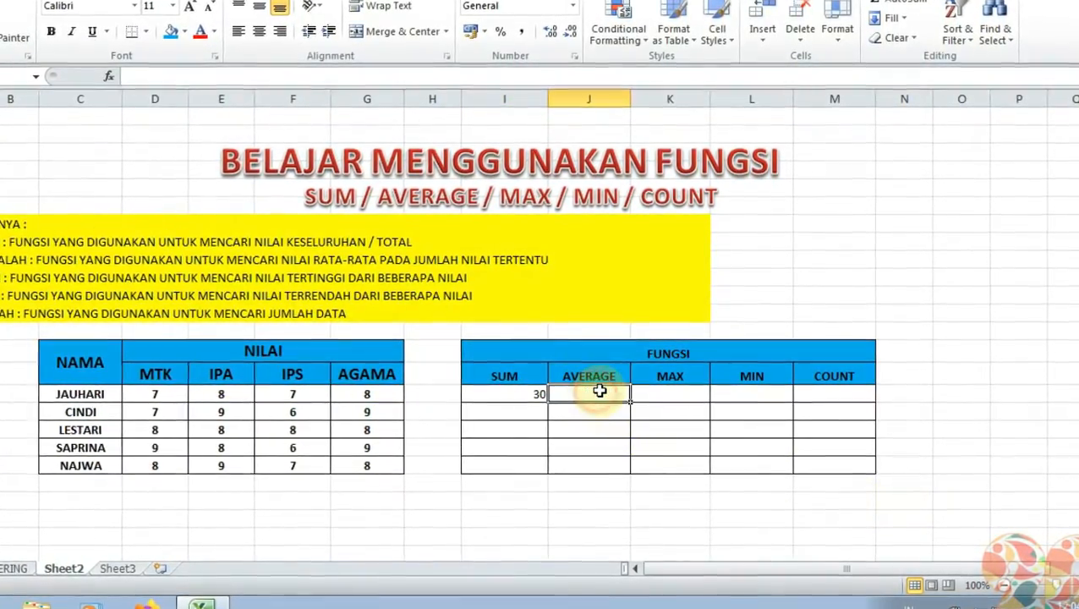
pyautogui.write('AVERA')
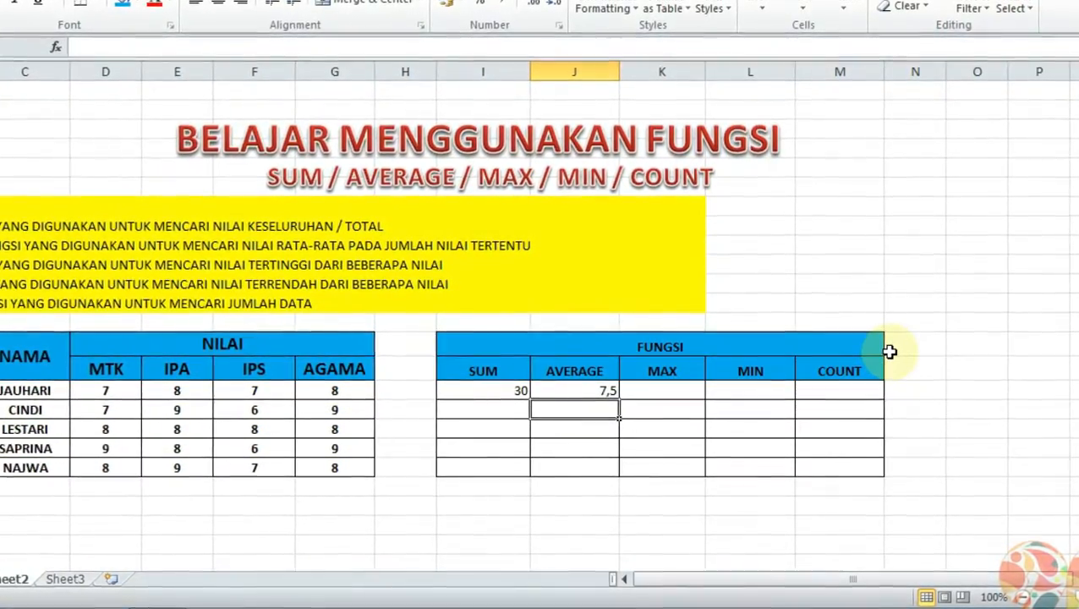
# Enter =MAX(D16:G16) in cell K16 to get the first student's highest score
pyautogui.click(674, 390)
pyautogui.write('=')
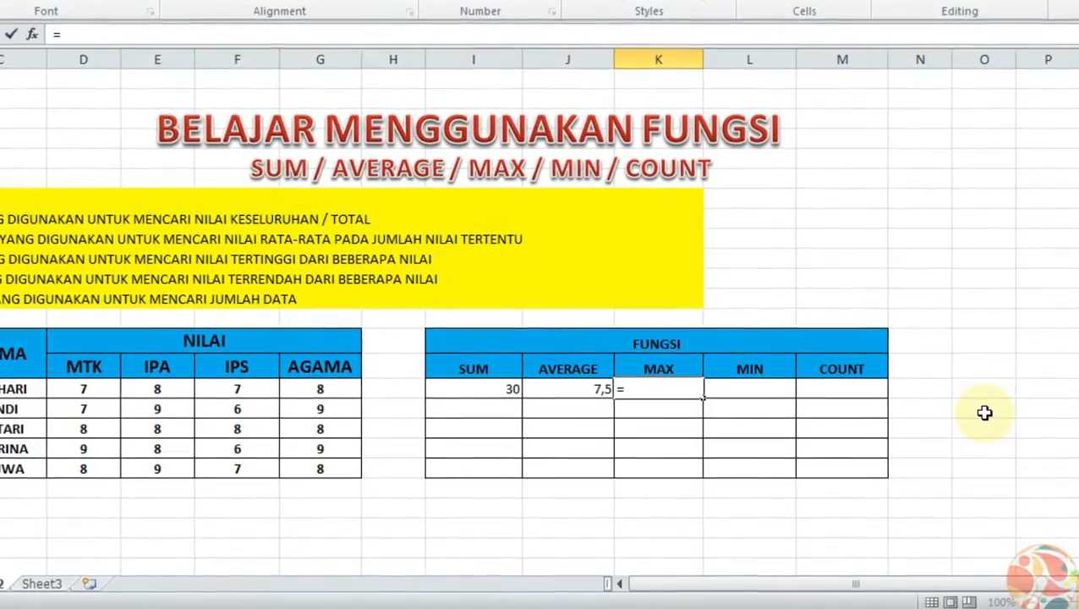
pyautogui.write('MAX')
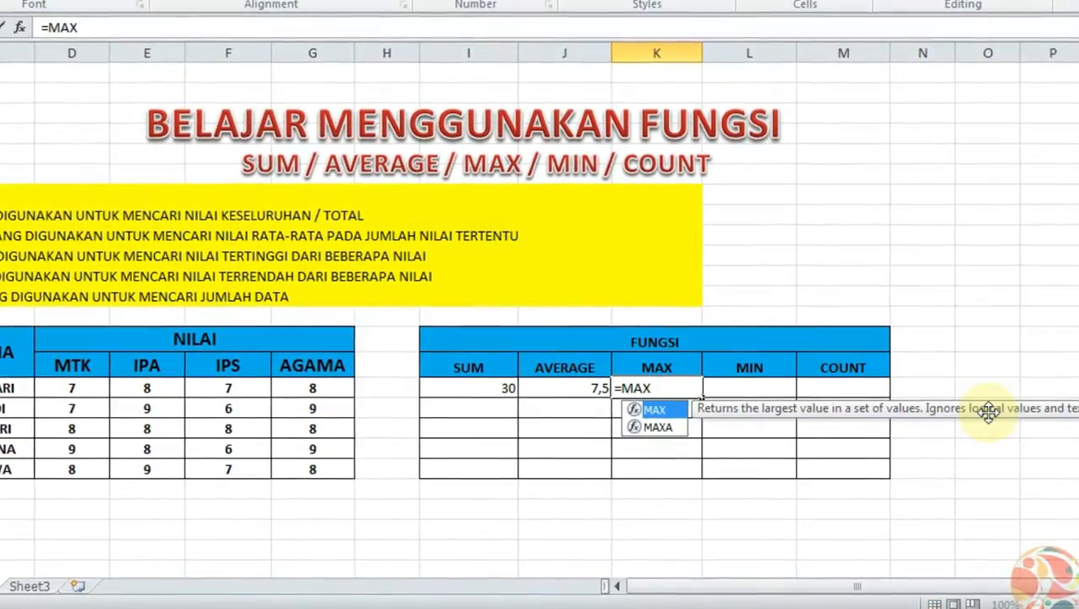
pyautogui.write('(')
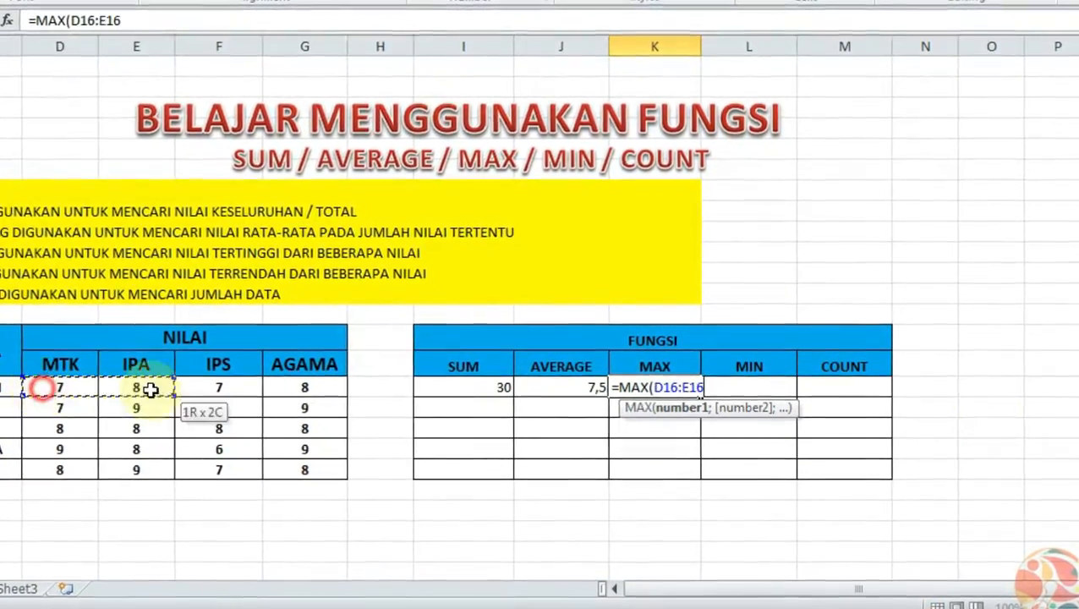
pyautogui.moveTo(150, 389); pyautogui.dragTo(271, 396)
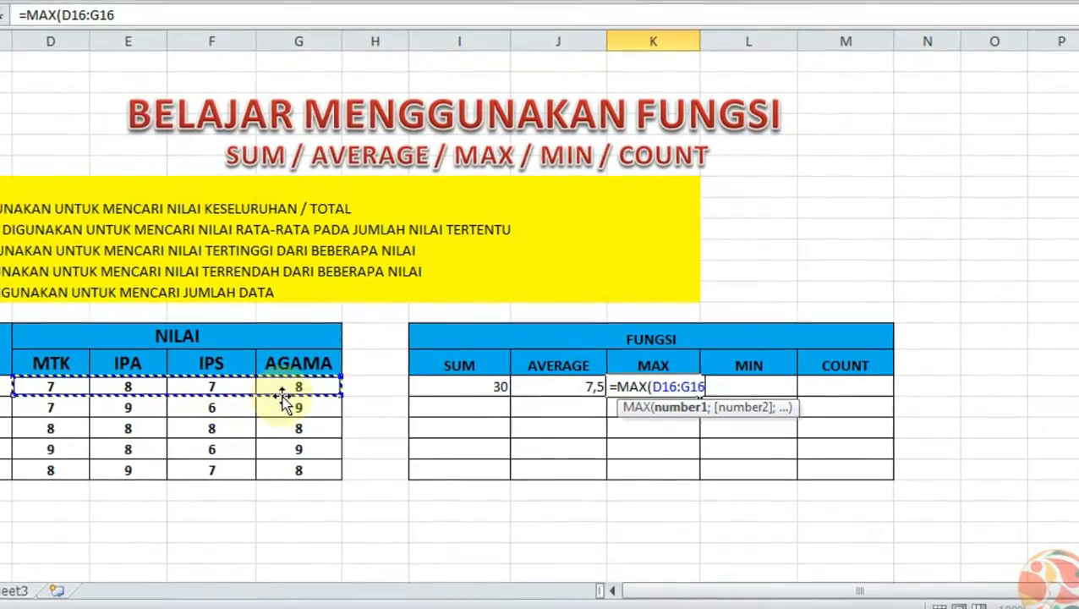
pyautogui.write(')')
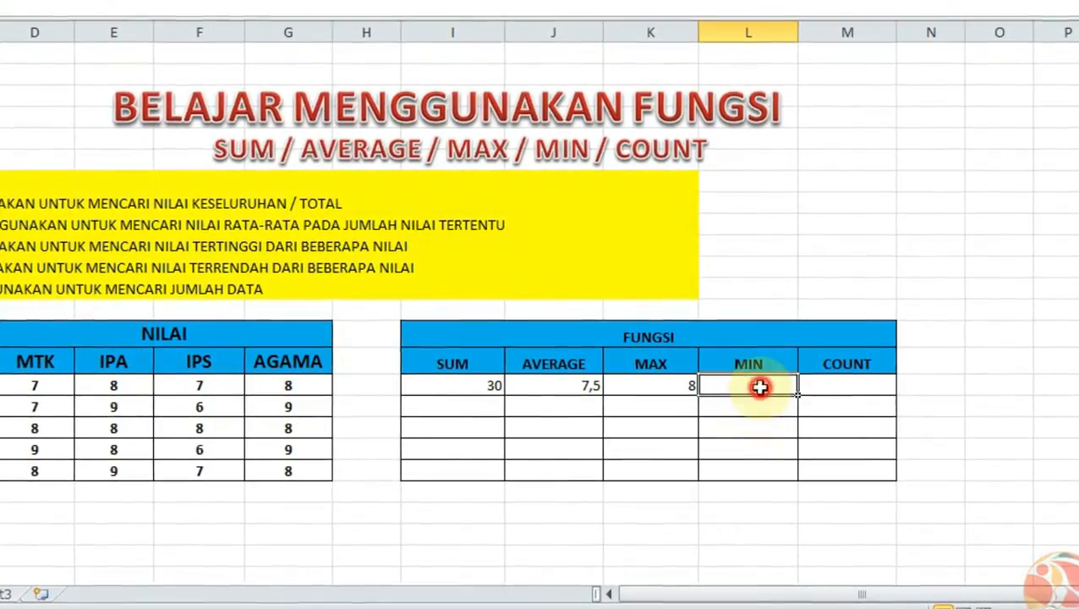
# Enter =MIN(D16:G16) in cell L16 to get the first student's lowest score
pyautogui.write('=MI')
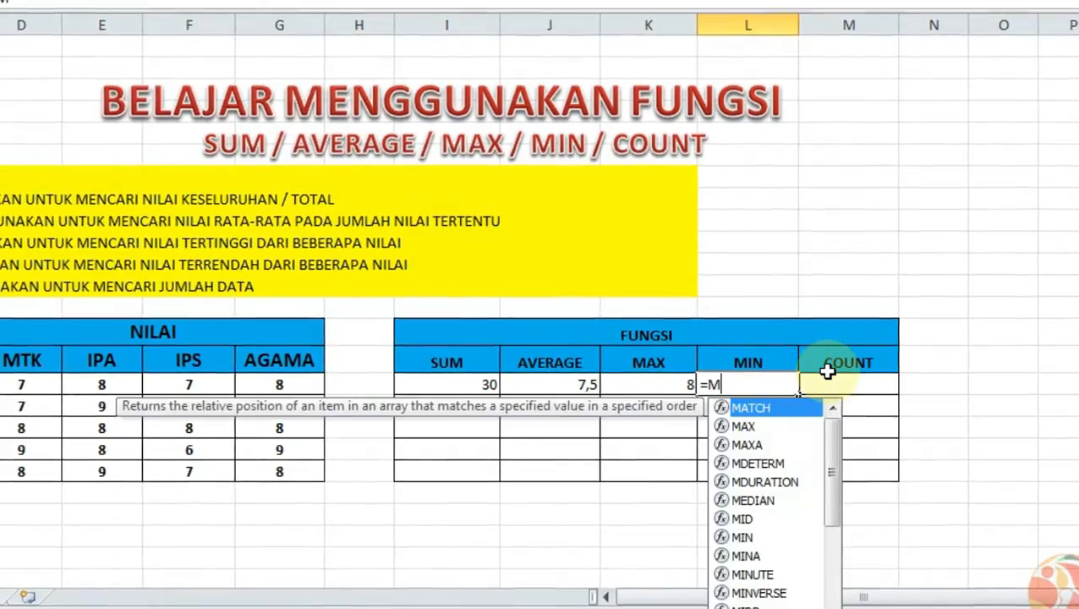
pyautogui.write('N')
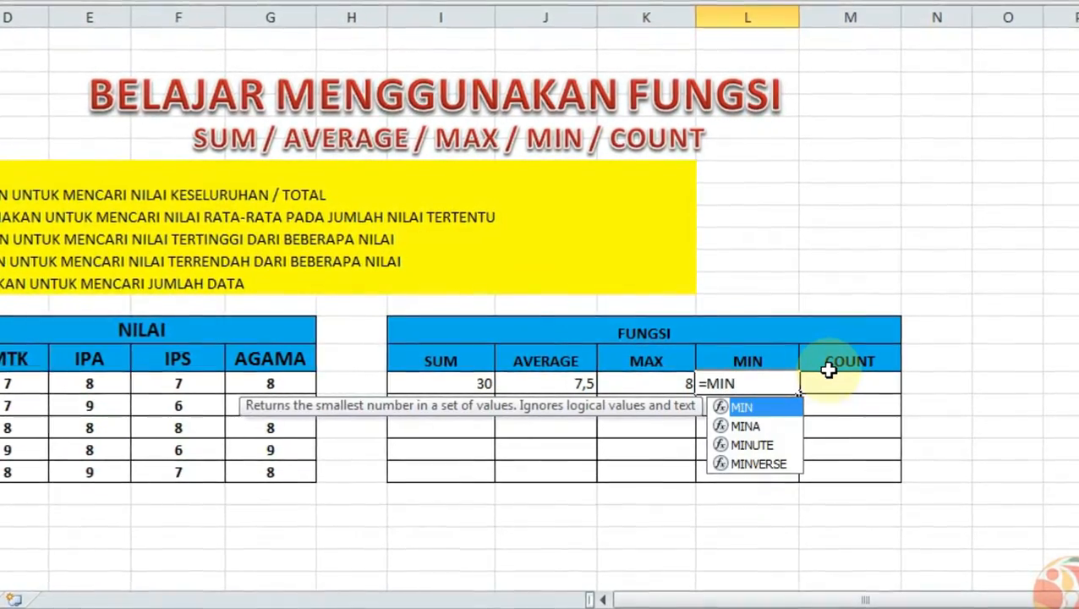
pyautogui.write('(')
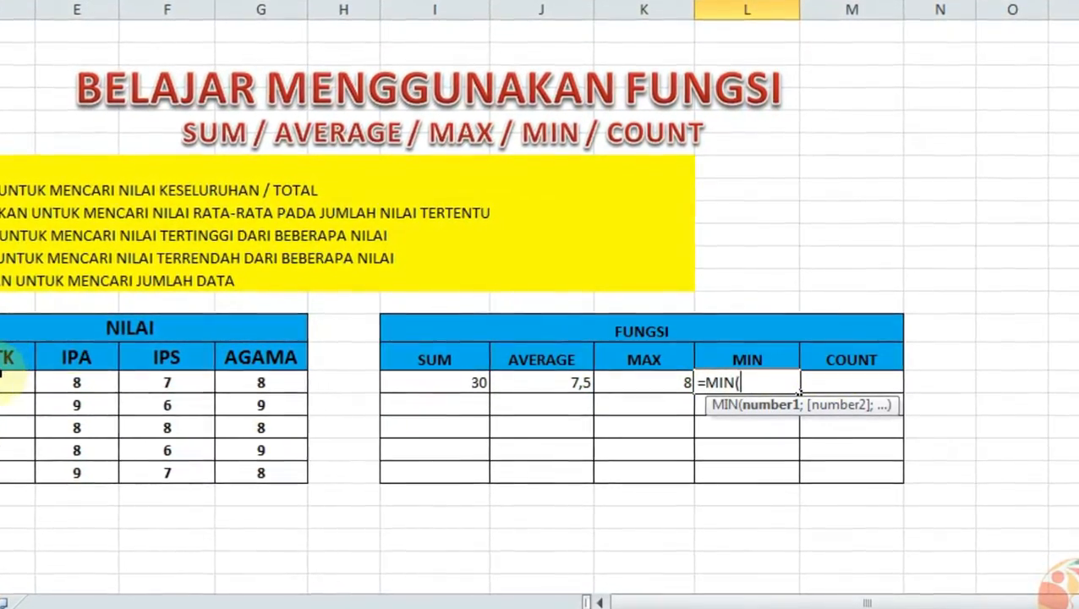
pyautogui.moveTo(5, 381); pyautogui.dragTo(251, 398)
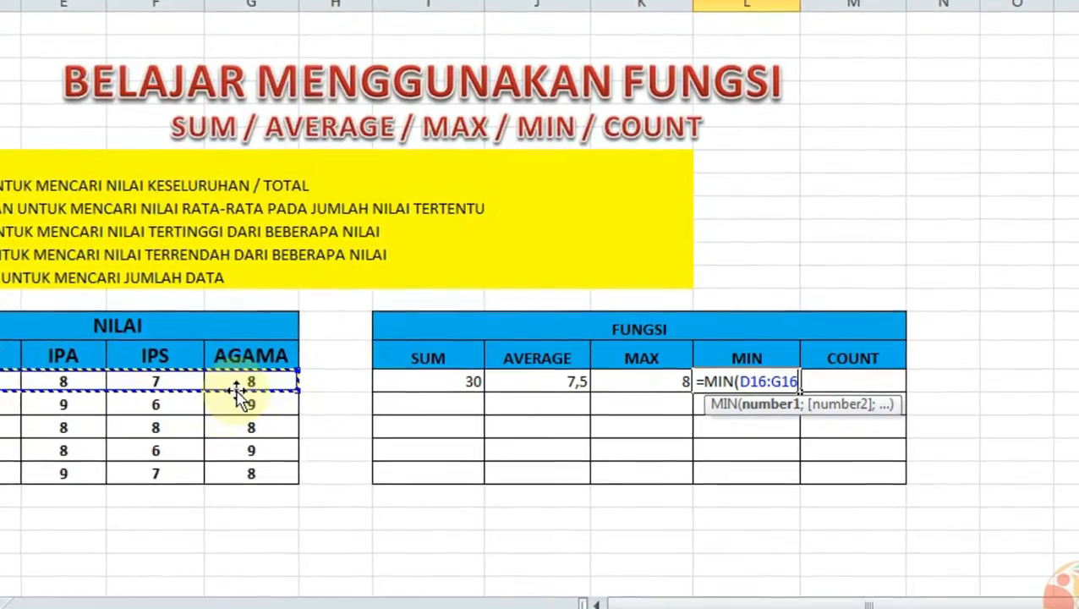
pyautogui.write(')')
pyautogui.press('Return')
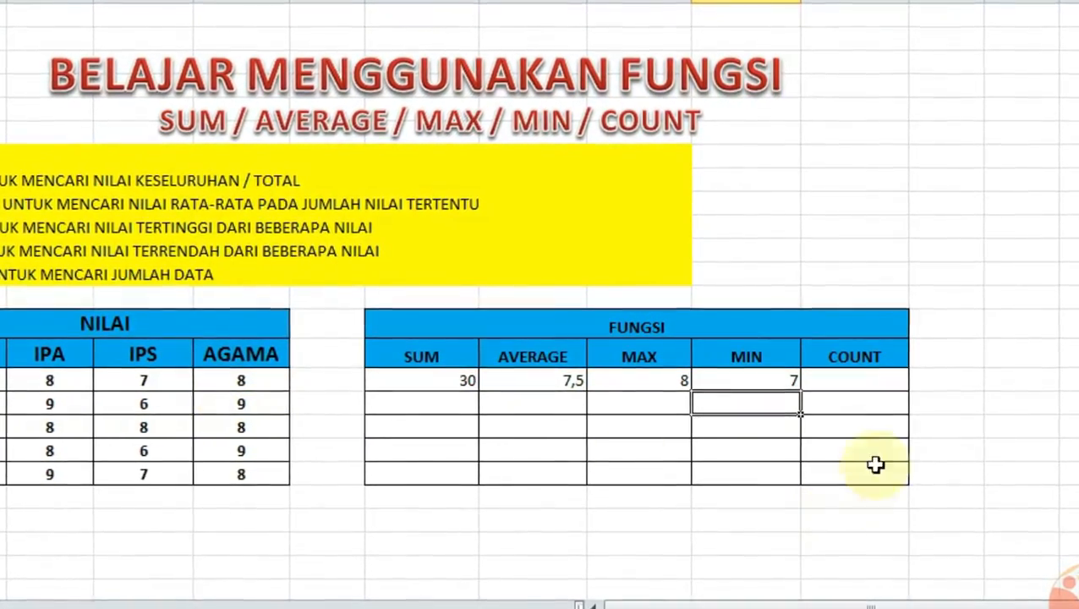
# Enter =COUNT(D16:G16) in cell M16 to count the first student's scores
pyautogui.click(853, 380)
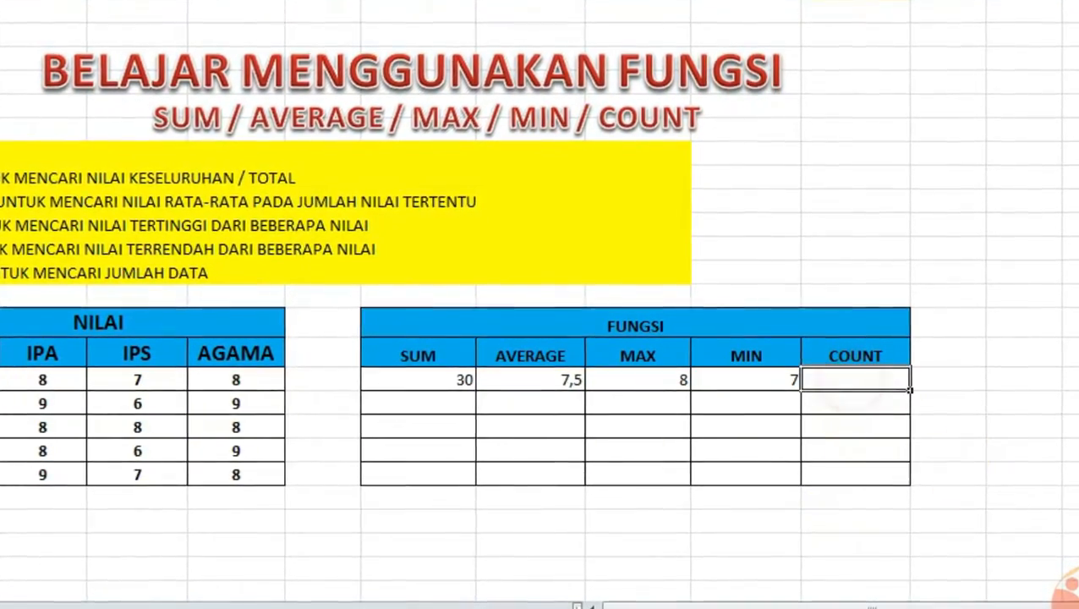
pyautogui.write('=COU')
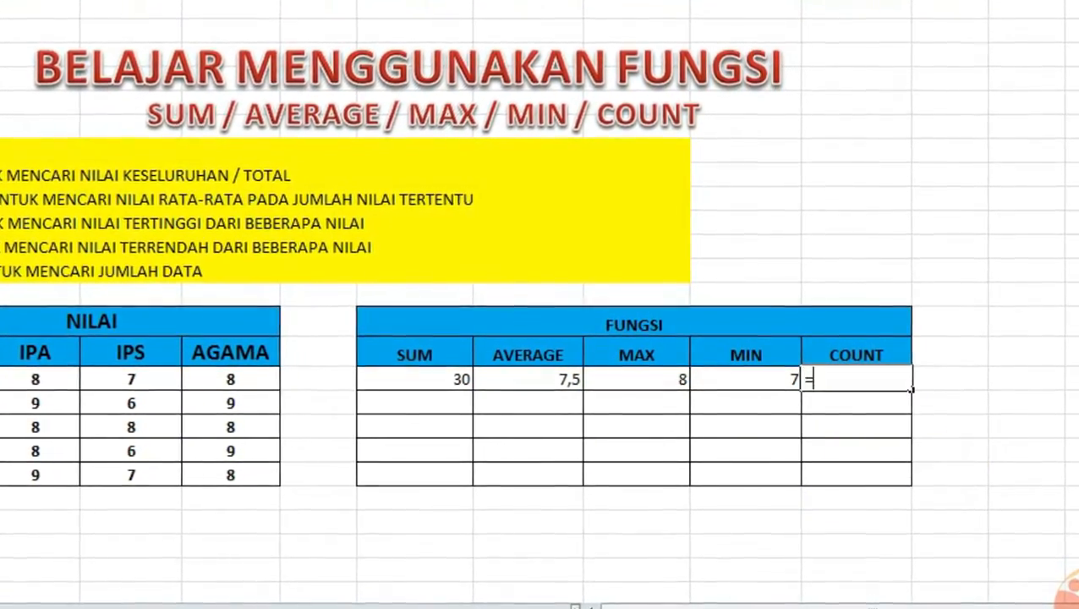
pyautogui.write('NT(')
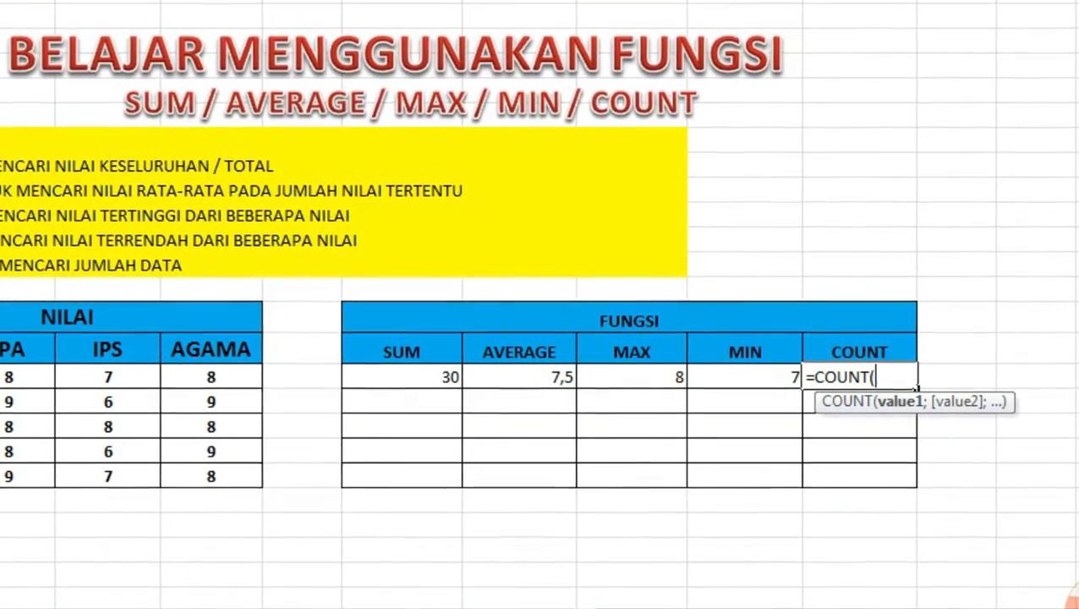
pyautogui.moveTo(2, 377); pyautogui.dragTo(186, 372)
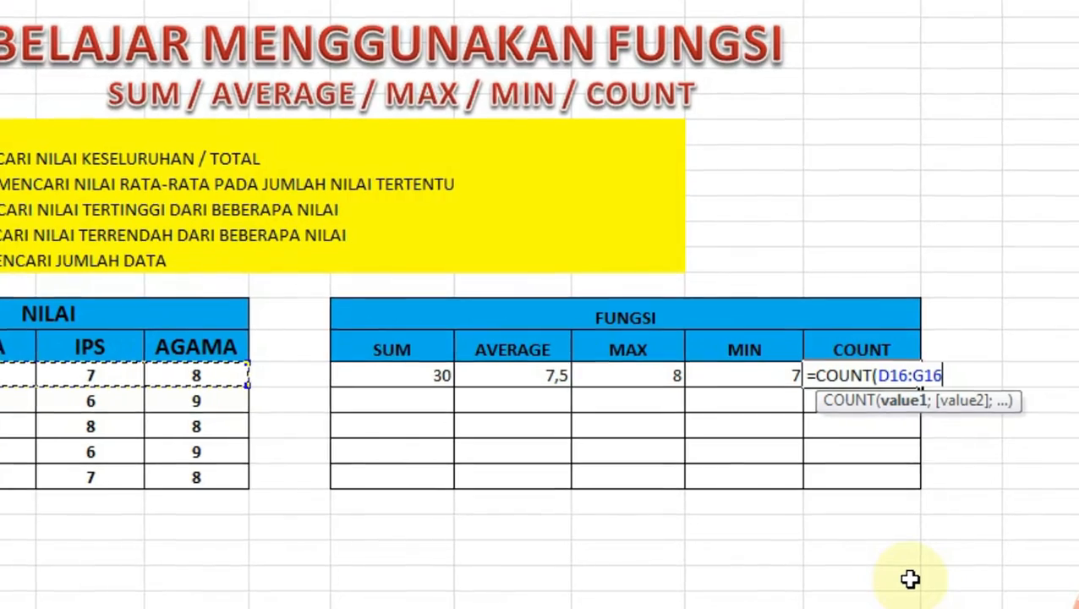
pyautogui.write(')')
pyautogui.press('Return')
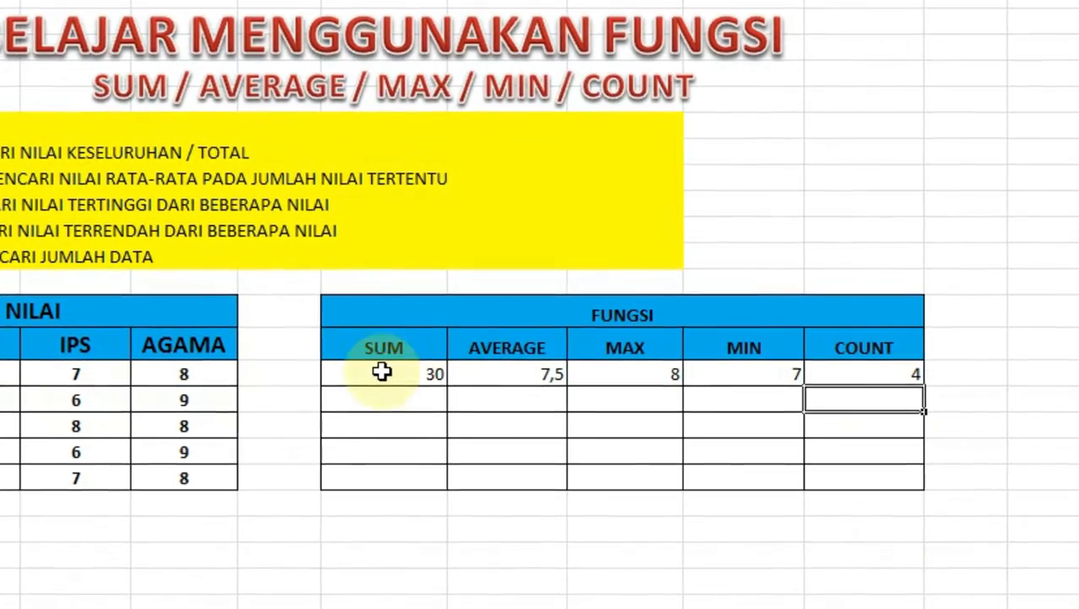
# Fill the SUM, AVERAGE, MAX, MIN and COUNT formulas in I16:M16 down through row 20
pyautogui.click(387, 375)
pyautogui.moveTo(448, 382); pyautogui.dragTo(433, 488)
pyautogui.click(510, 375)
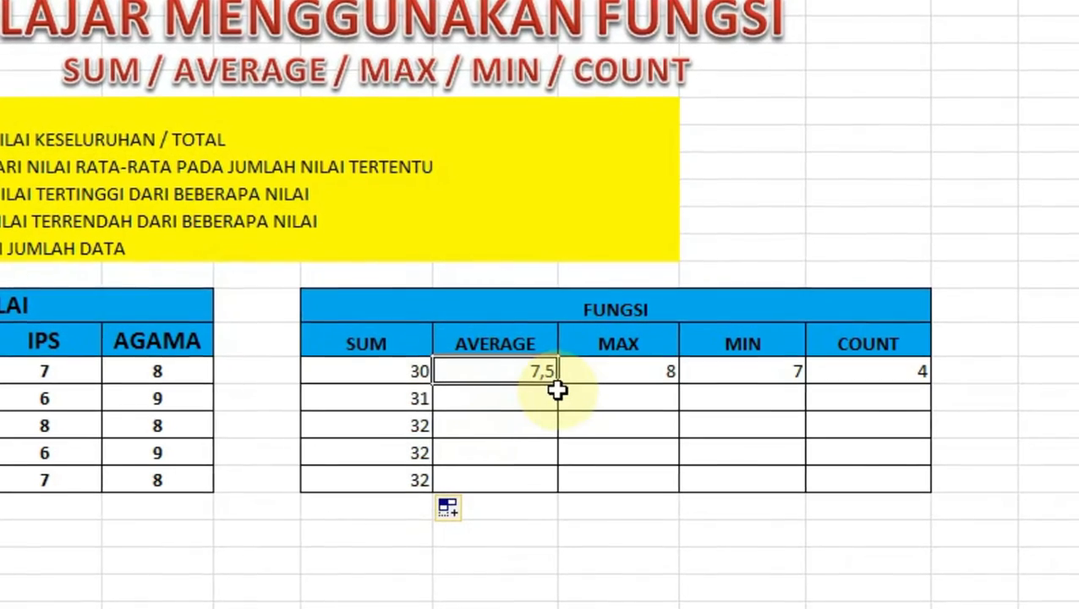
pyautogui.moveTo(560, 385); pyautogui.dragTo(554, 492)
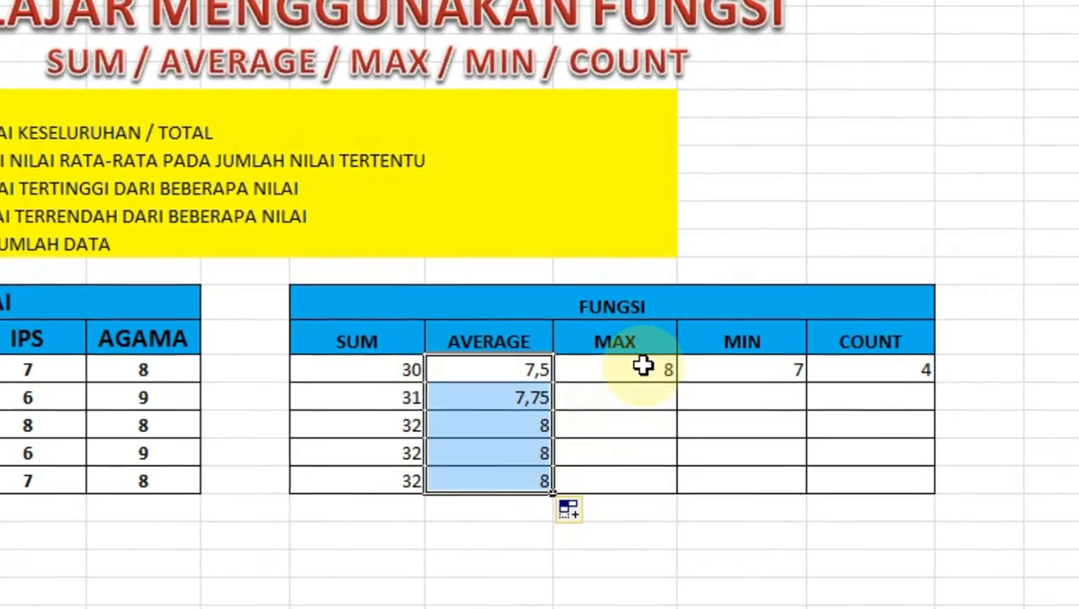
pyautogui.click(643, 370)
pyautogui.moveTo(680, 385); pyautogui.dragTo(661, 496)
pyautogui.click(801, 370)
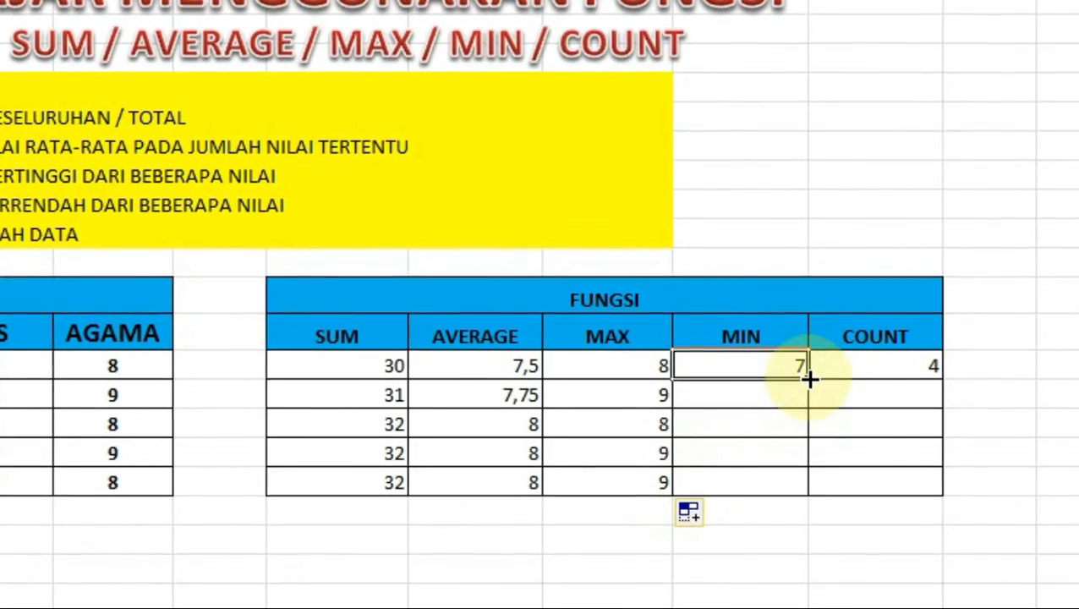
pyautogui.moveTo(809, 377); pyautogui.dragTo(793, 497)
pyautogui.click(884, 358)
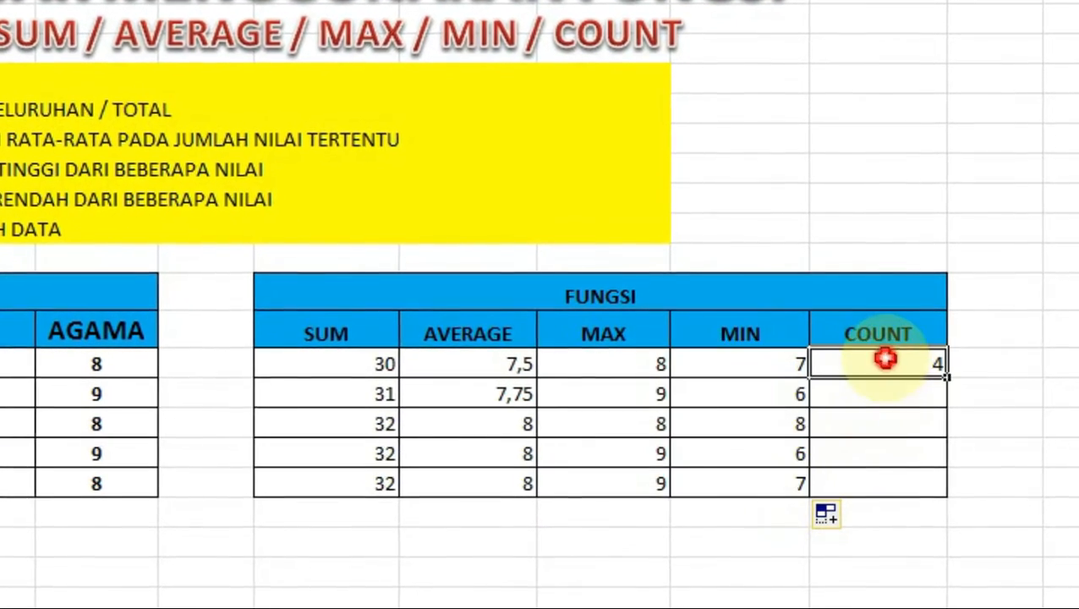
pyautogui.moveTo(949, 377); pyautogui.dragTo(932, 497)
pyautogui.click(1070, 361)
# Make the FUNGSI table's results in I16:M20 bold and centered
pyautogui.moveTo(294, 358); pyautogui.dragTo(951, 491)
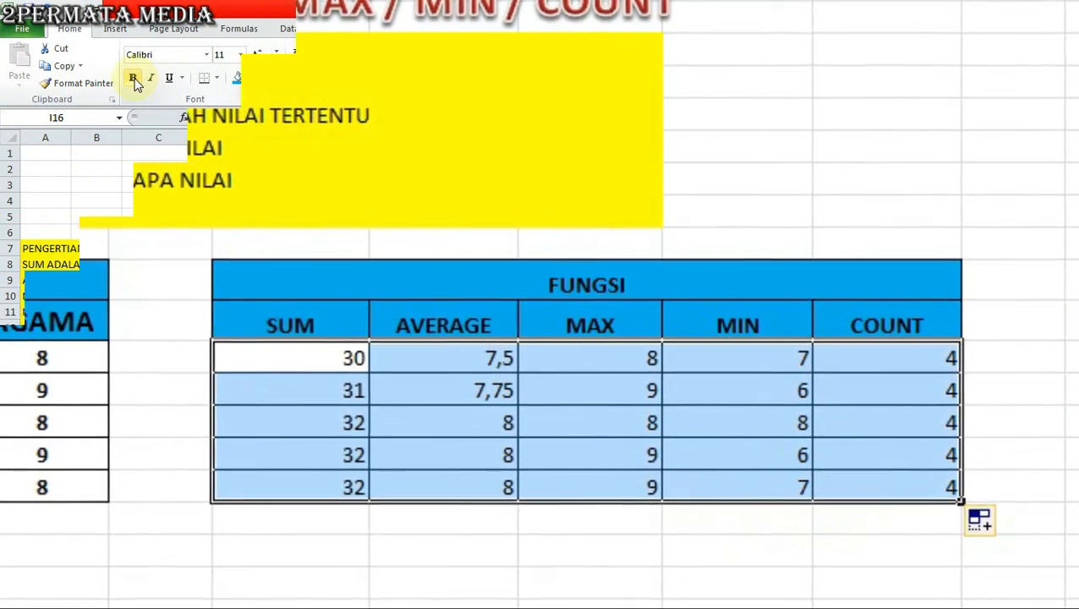
pyautogui.click(318, 78)
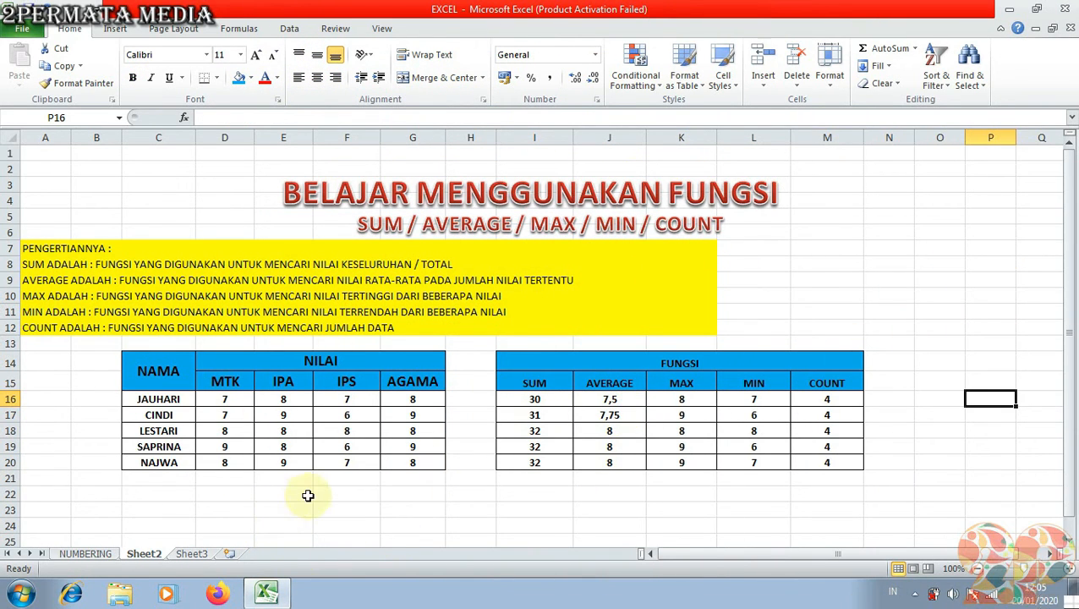
# Enter the closing text SELAMAT MENCOBA in cell C22 below the student score table
pyautogui.click(164, 494)
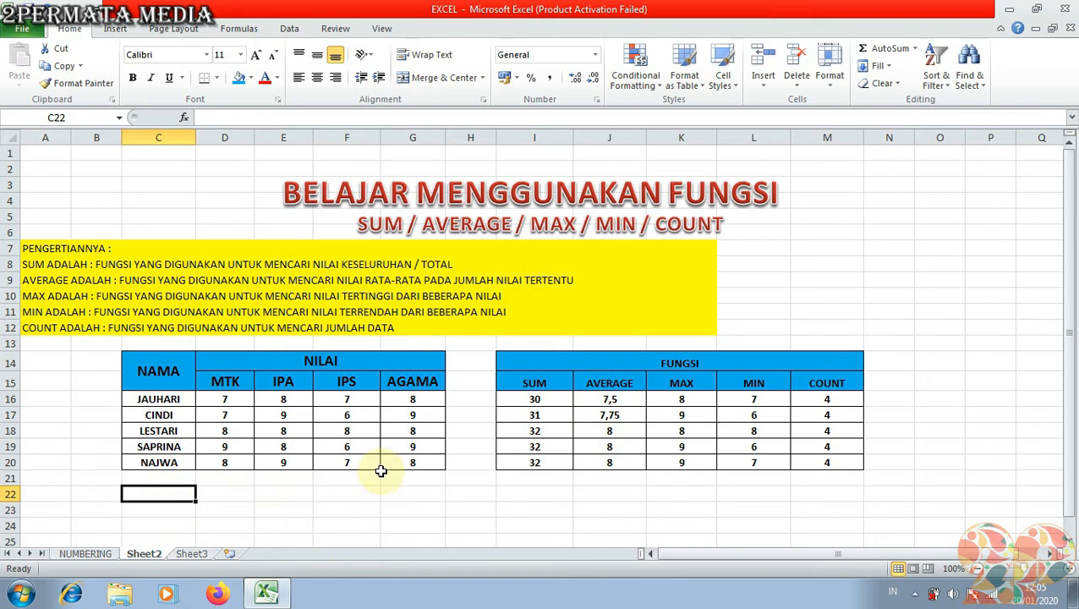
pyautogui.write('SELAMAT MENCOBA')
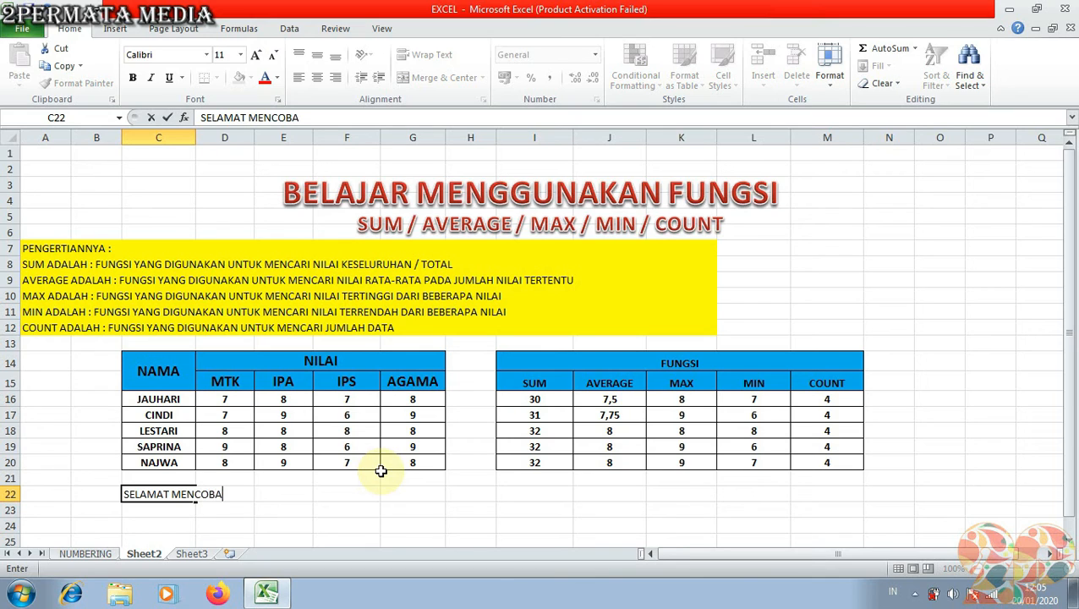
pyautogui.press('Return')
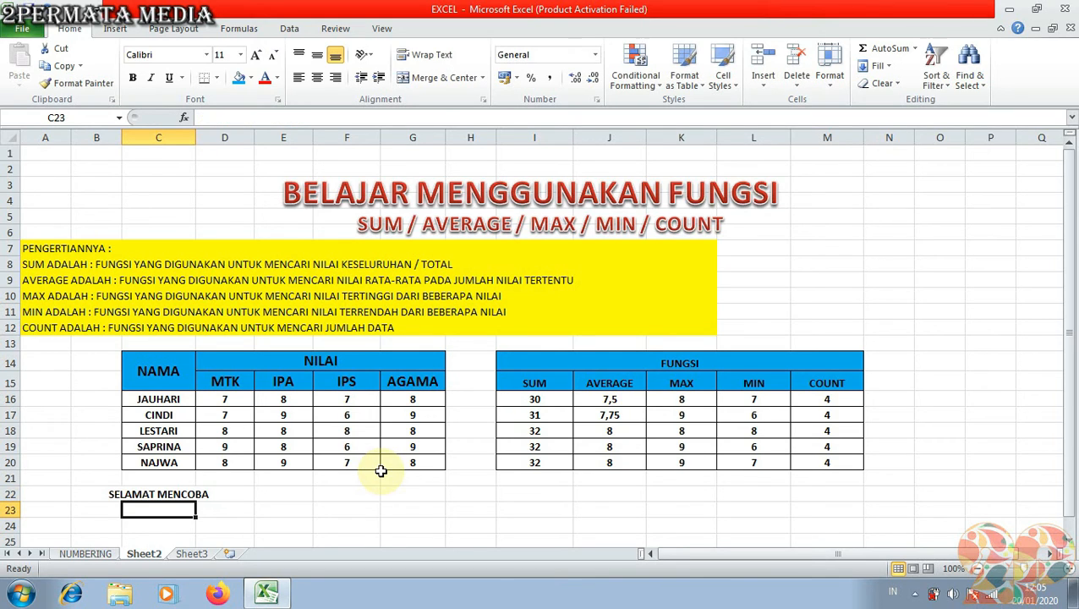
# Fill cells B22:D22 behind the SELAMAT MENCOBA text with yellow
pyautogui.click(177, 496)
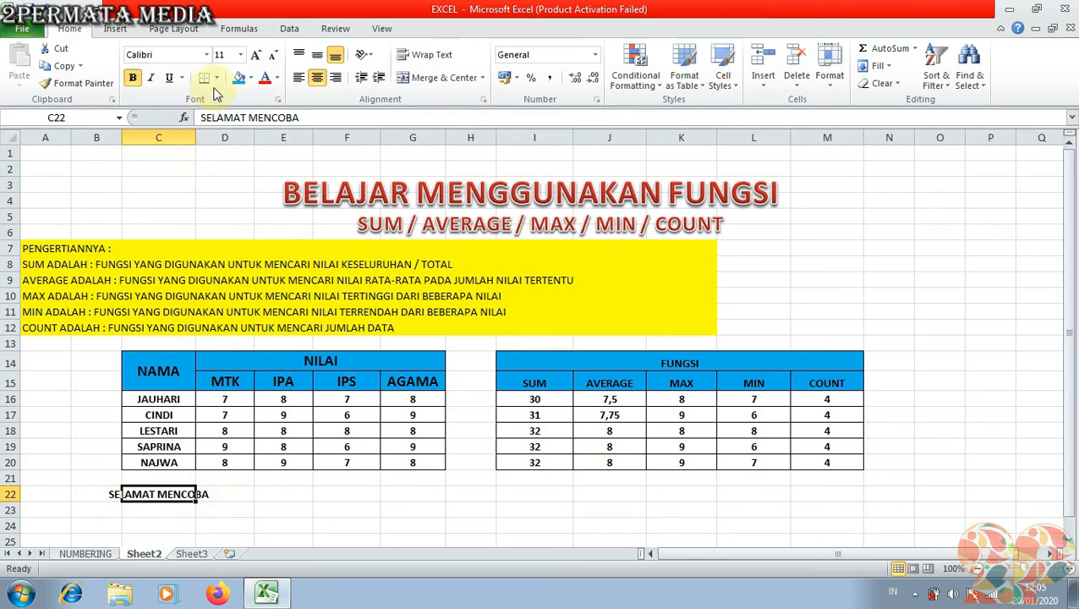
pyautogui.click(251, 77)
pyautogui.click(277, 193)
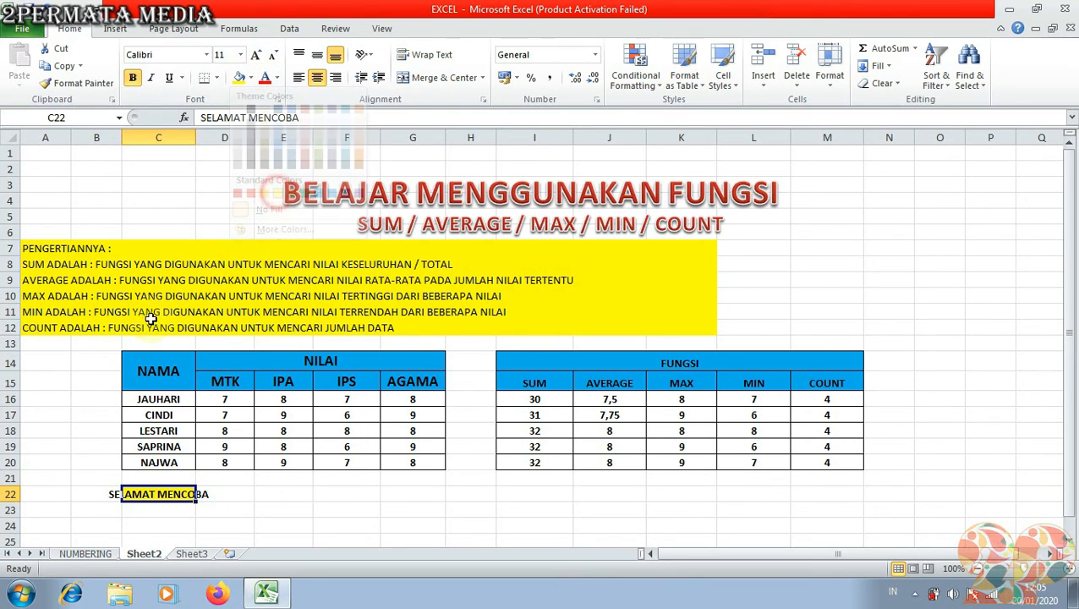
pyautogui.moveTo(81, 493); pyautogui.dragTo(243, 494)
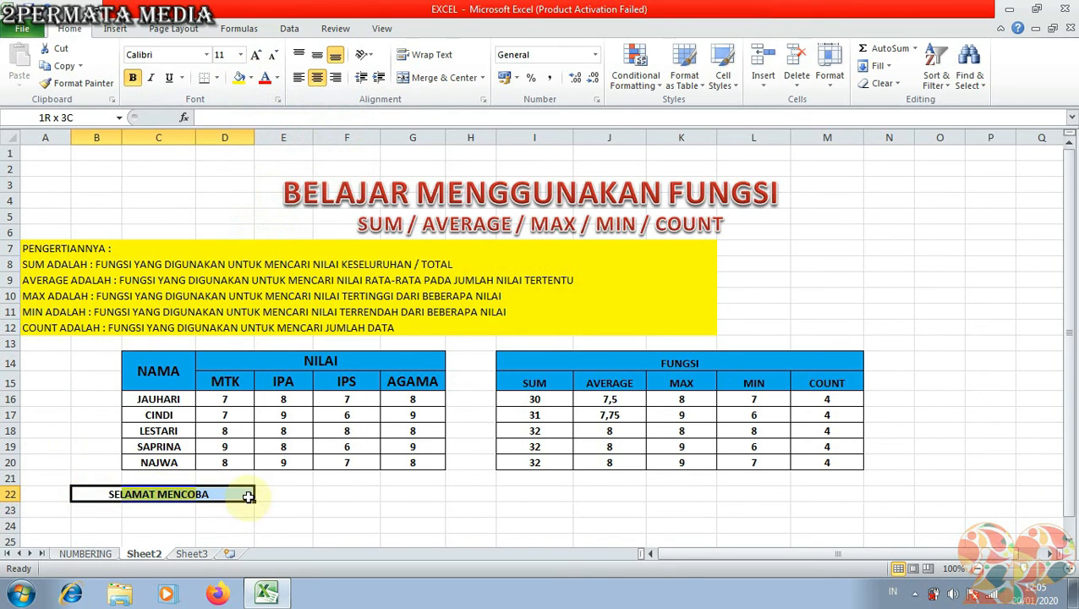
pyautogui.click(240, 76)
pyautogui.click(84, 361)
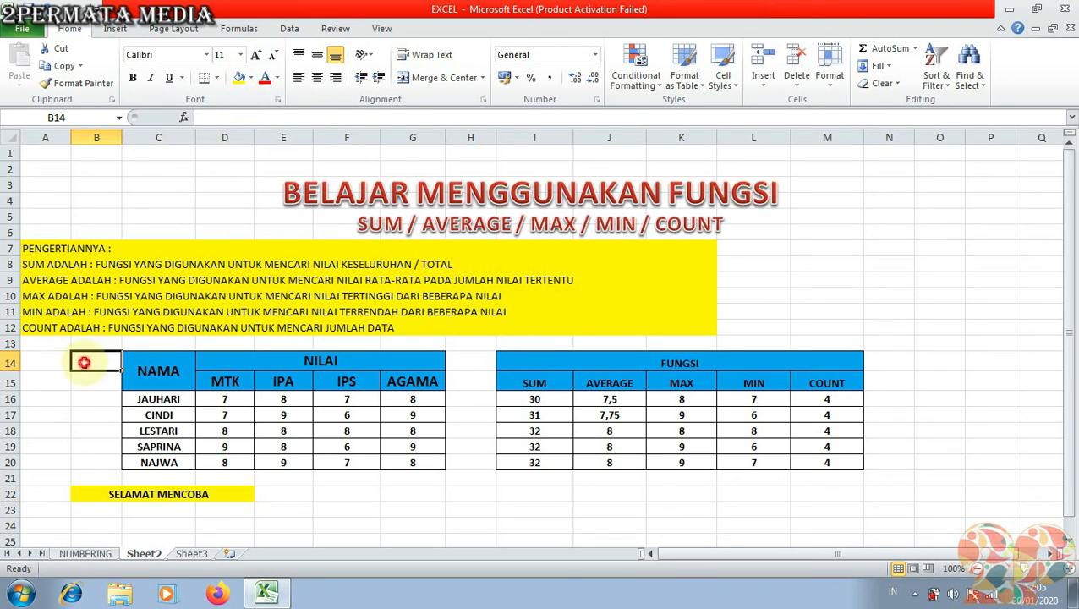
pyautogui.click(326, 495)
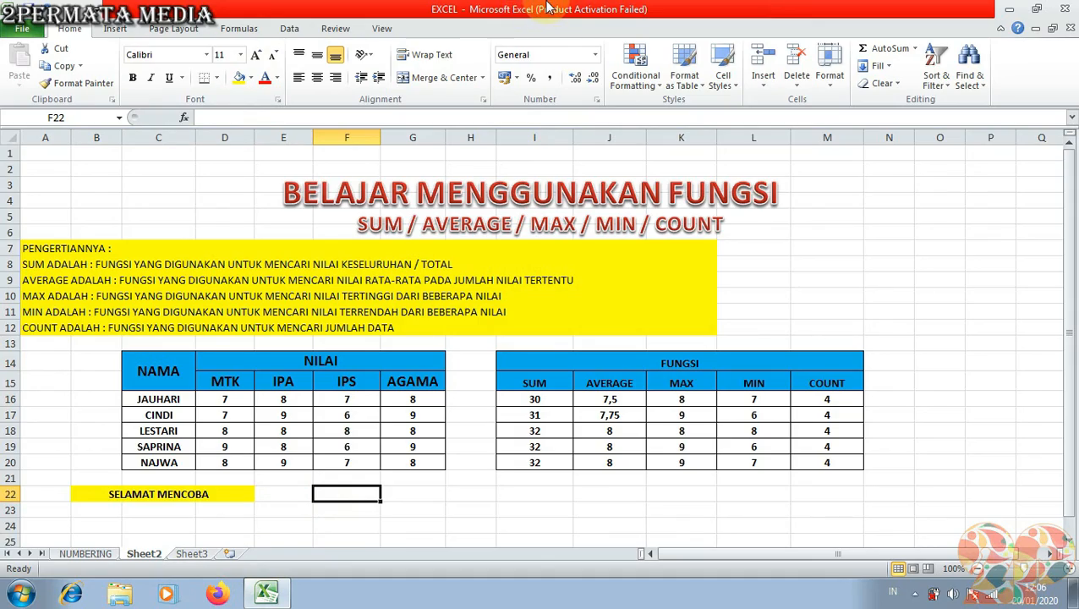
pyautogui.moveTo(541, 11)
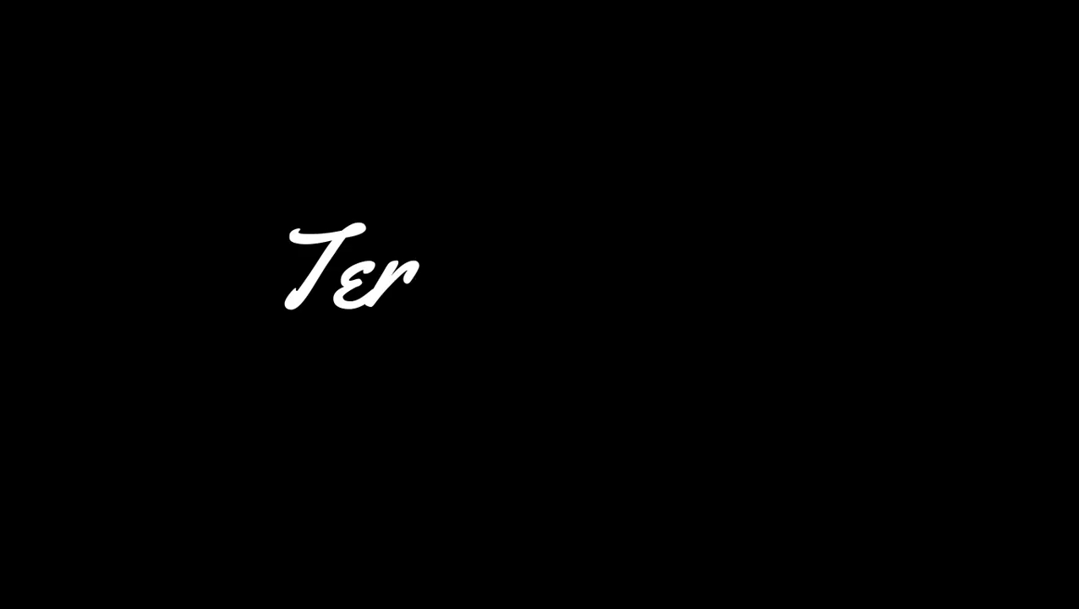